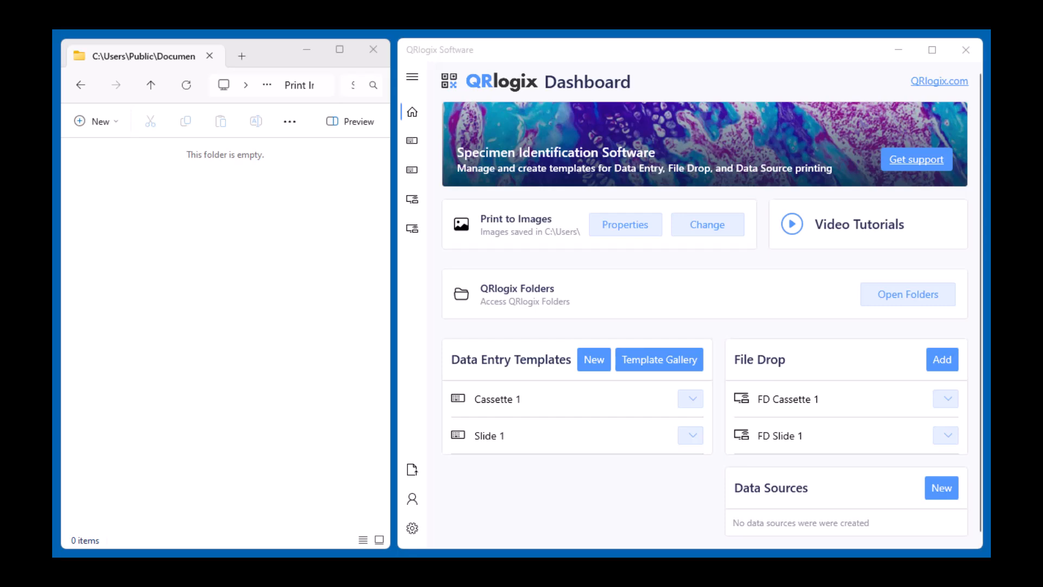
Step: Change the active printer to ZEBRA ZD621-300dpi ZPL
{"action": "left_click", "coordinate": [603, 42]}
{"action": "left_click", "coordinate": [707, 232]}
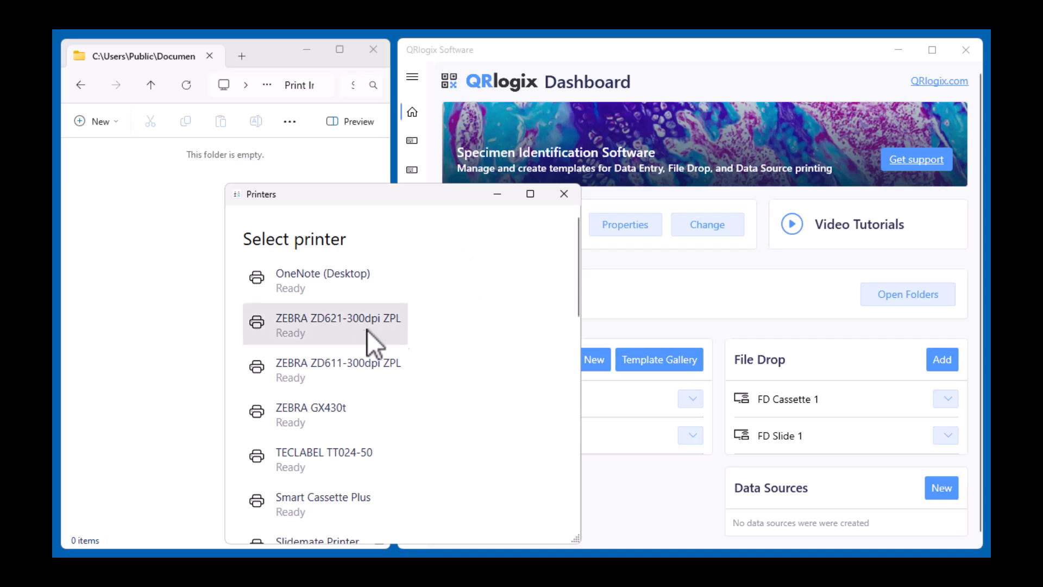
{"action": "left_click", "coordinate": [361, 332]}
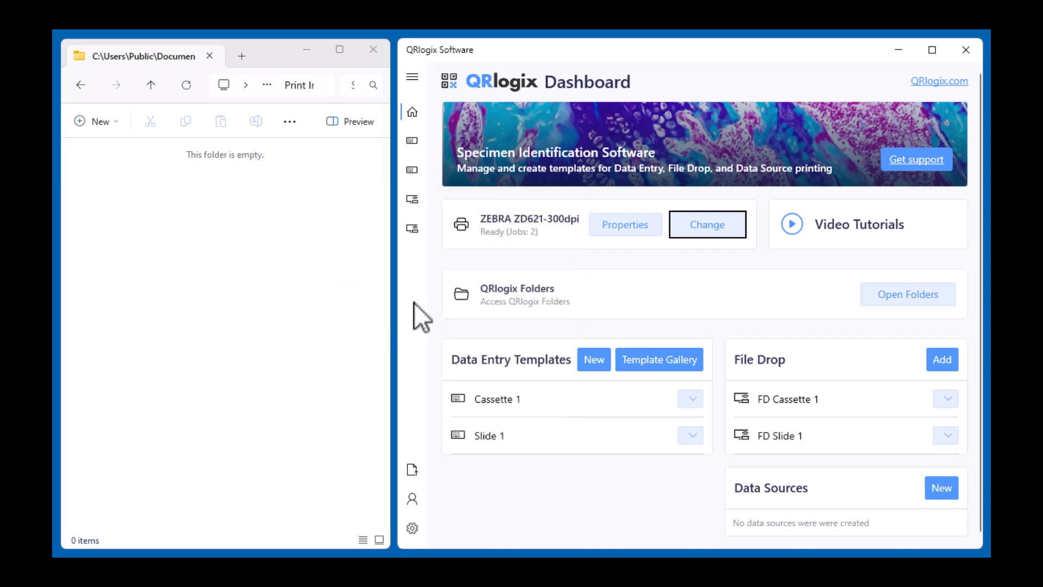
Step: Open the selected printer's properties and look at the Top and Left offset fields
{"action": "left_click", "coordinate": [638, 230]}
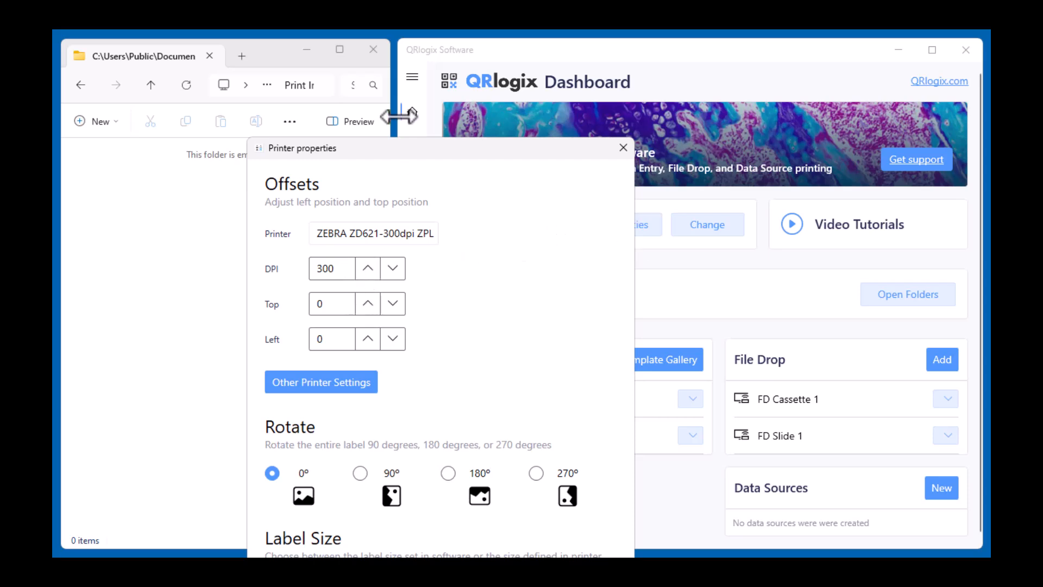
{"action": "left_click_drag", "start_coordinate": [396, 151], "coordinate": [544, 61]}
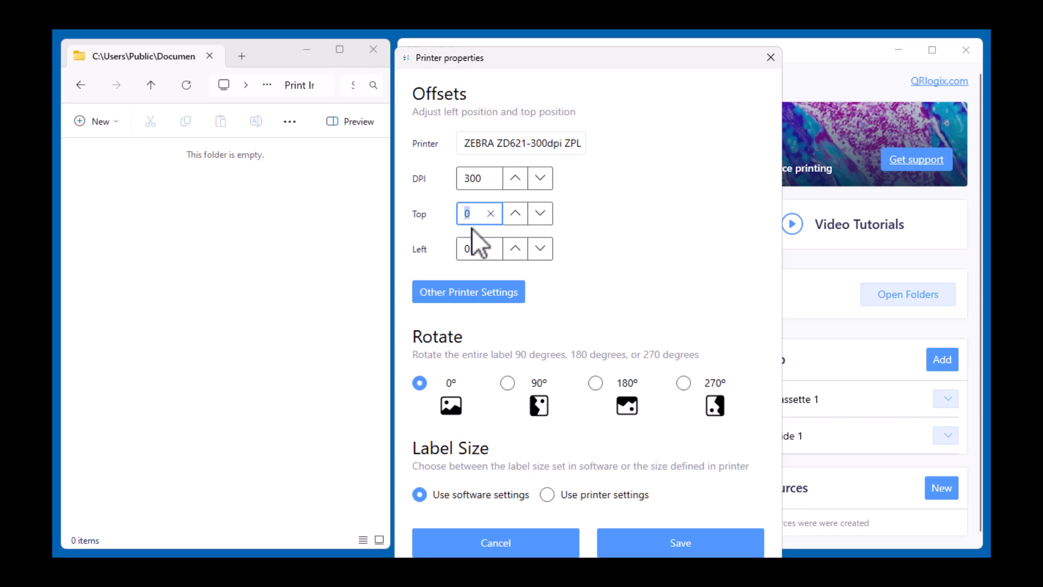
{"action": "left_click", "coordinate": [474, 253]}
Step: Open the other printer settings and review the printer's sharing and general properties
{"action": "left_click", "coordinate": [486, 293]}
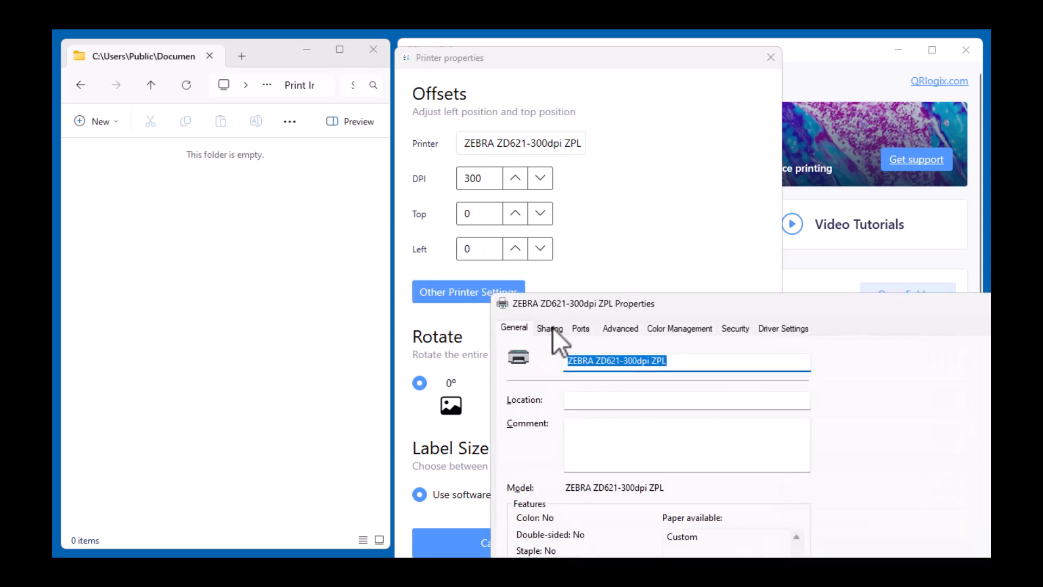
{"action": "left_click", "coordinate": [550, 329]}
{"action": "left_click_drag", "start_coordinate": [838, 315], "coordinate": [783, 134]}
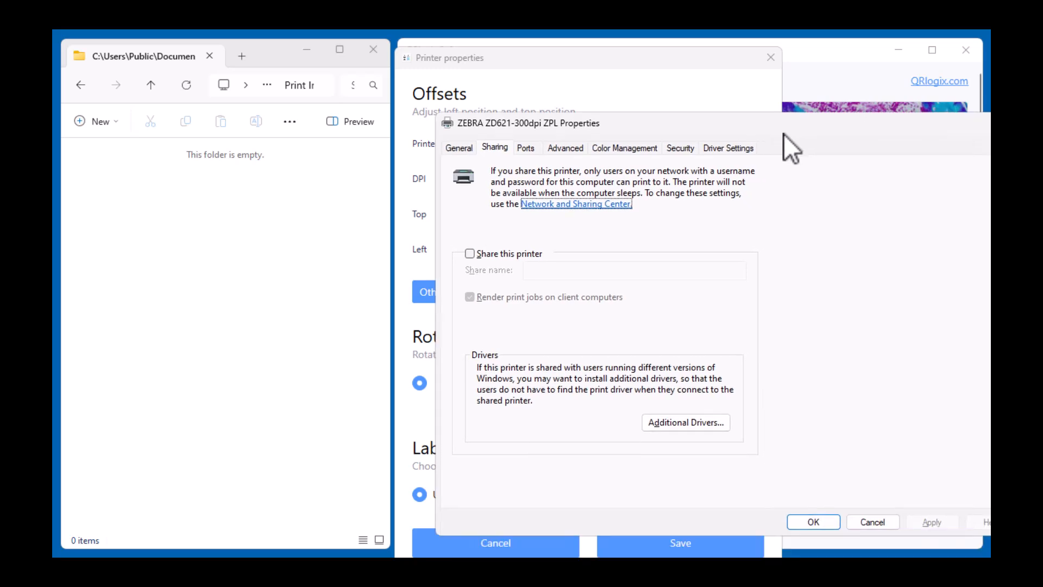
{"action": "left_click", "coordinate": [459, 149]}
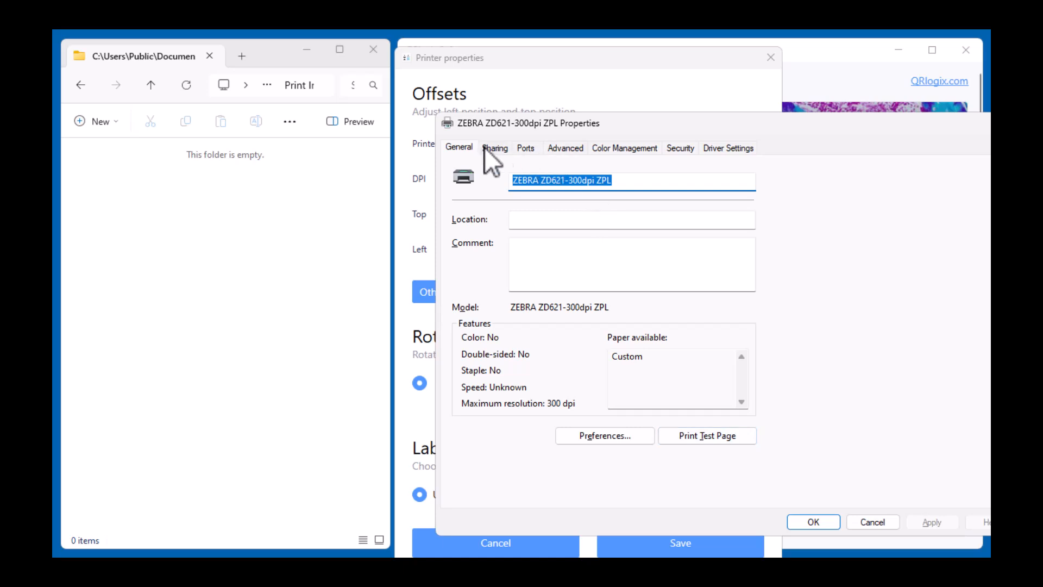
Step: Review the page setup and print options in the printing preferences, and leave the driver settings without changes
{"action": "left_click", "coordinate": [621, 436]}
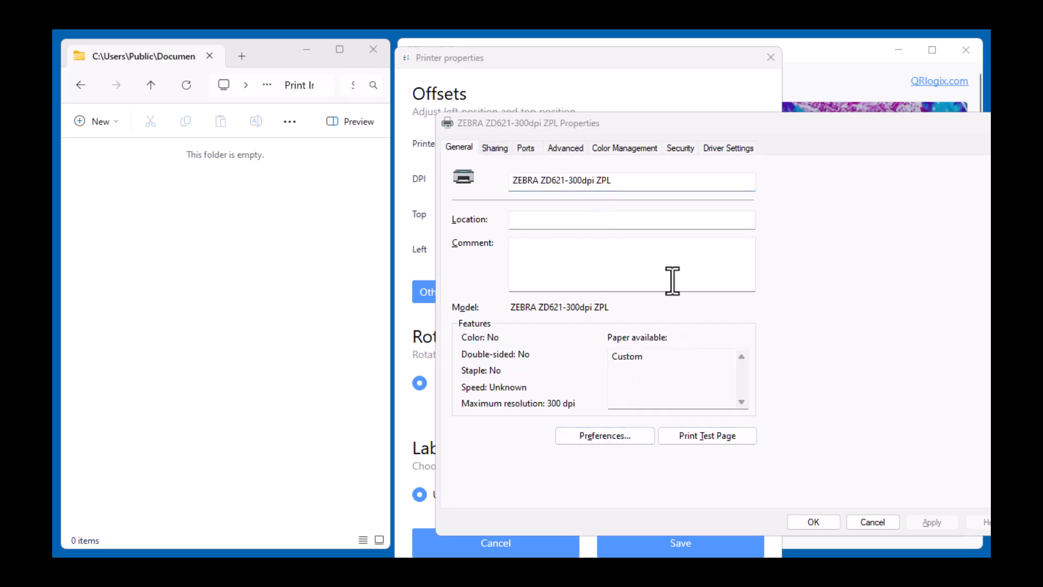
{"action": "left_click_drag", "start_coordinate": [788, 310], "coordinate": [591, 95]}
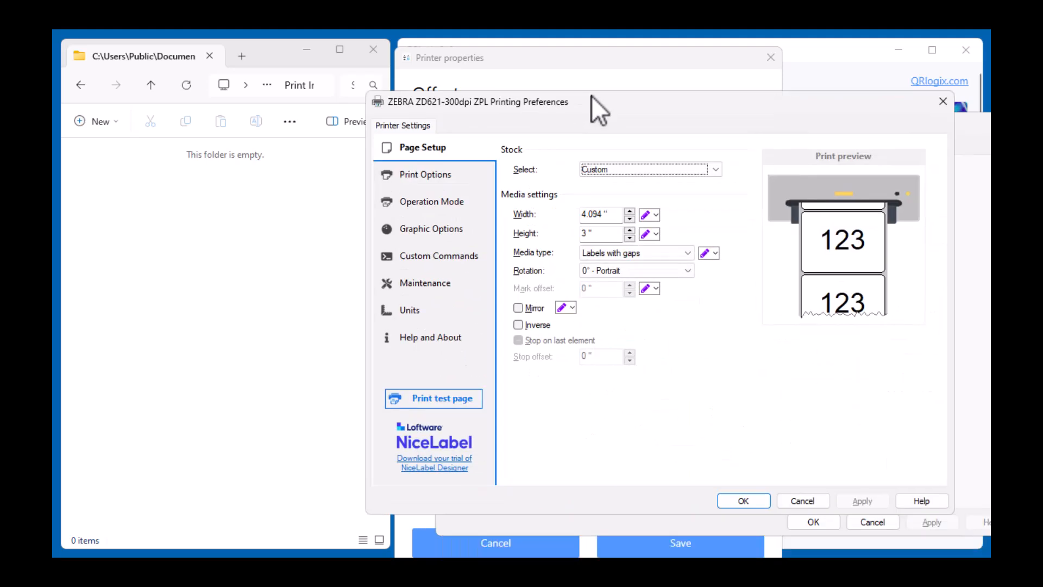
{"action": "left_click", "coordinate": [450, 177]}
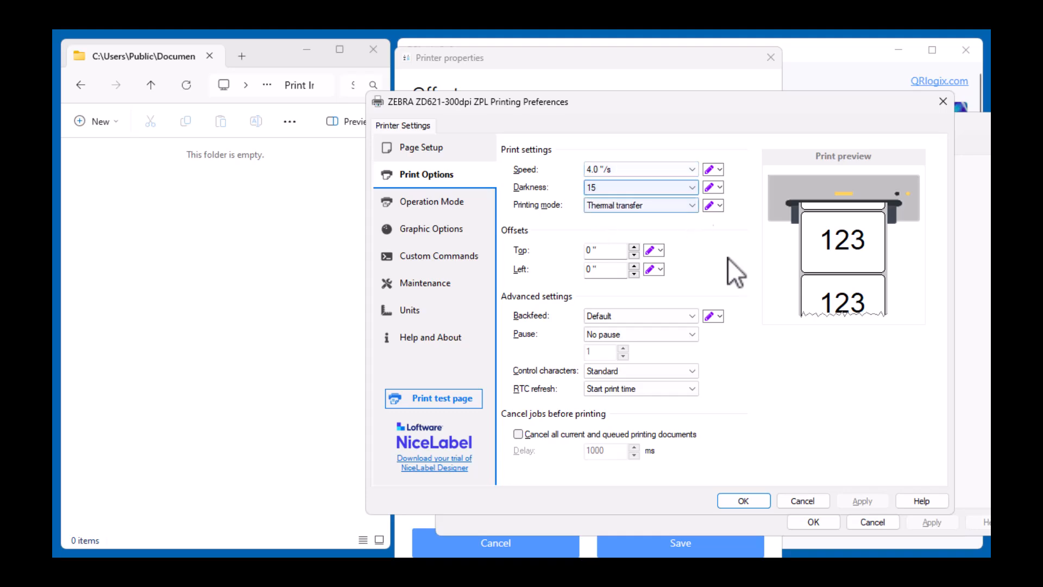
{"action": "left_click", "coordinate": [806, 501]}
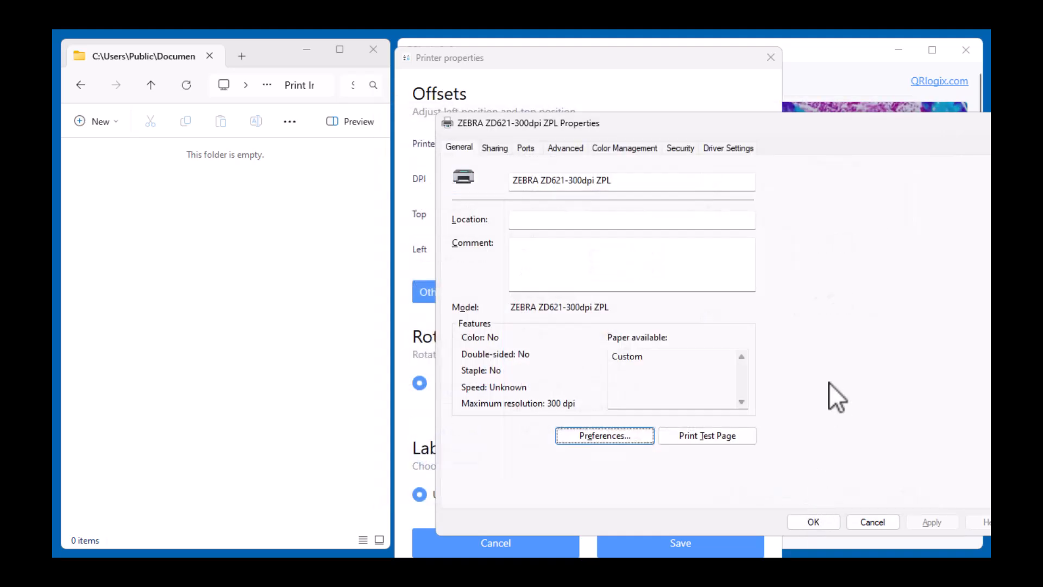
{"action": "left_click", "coordinate": [876, 522]}
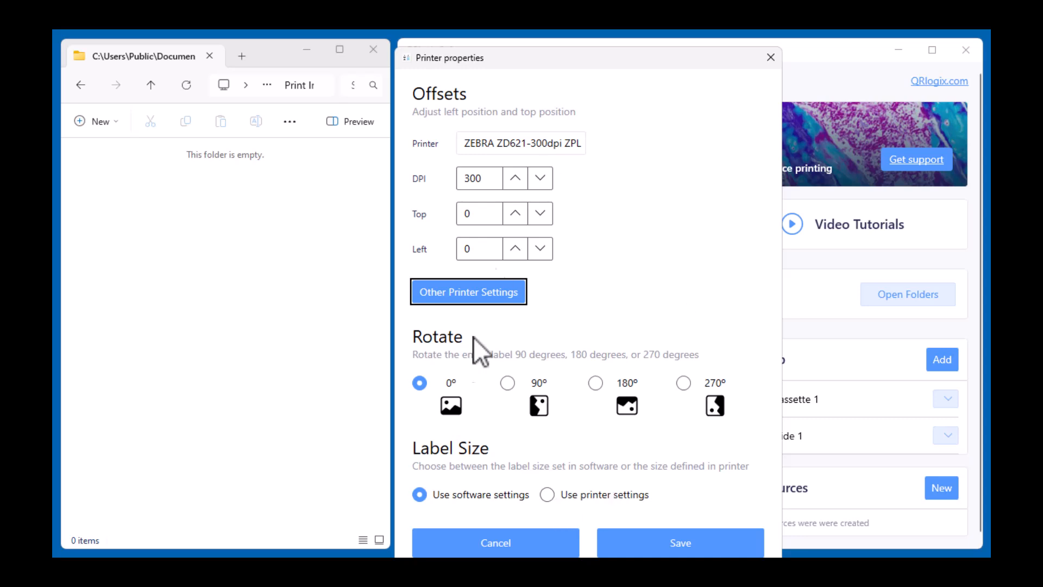
Step: Save the ZEBRA printer's properties and return to the dashboard
{"action": "left_click_drag", "start_coordinate": [584, 61], "coordinate": [592, 52]}
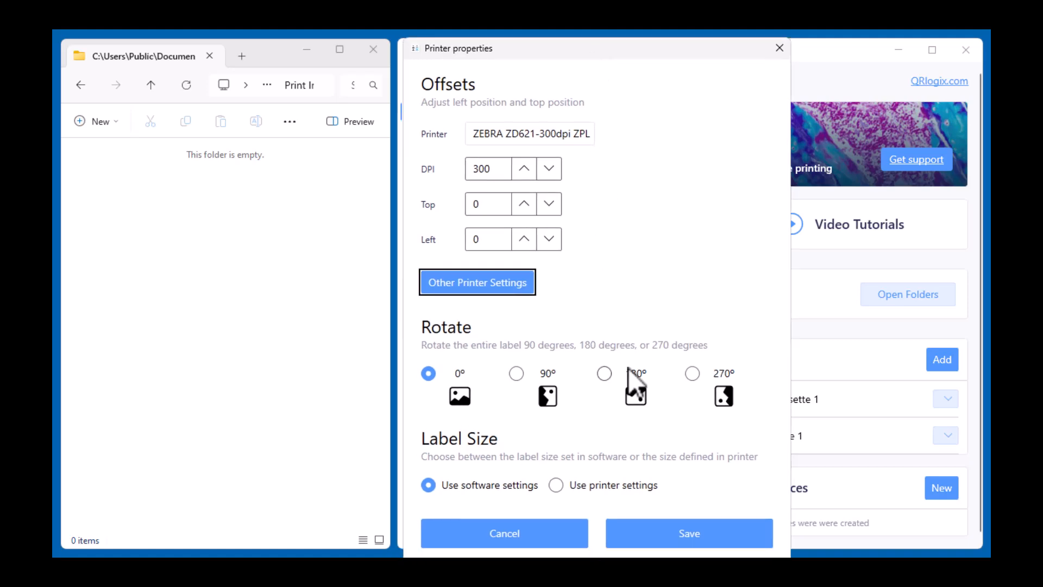
{"action": "left_click", "coordinate": [668, 537]}
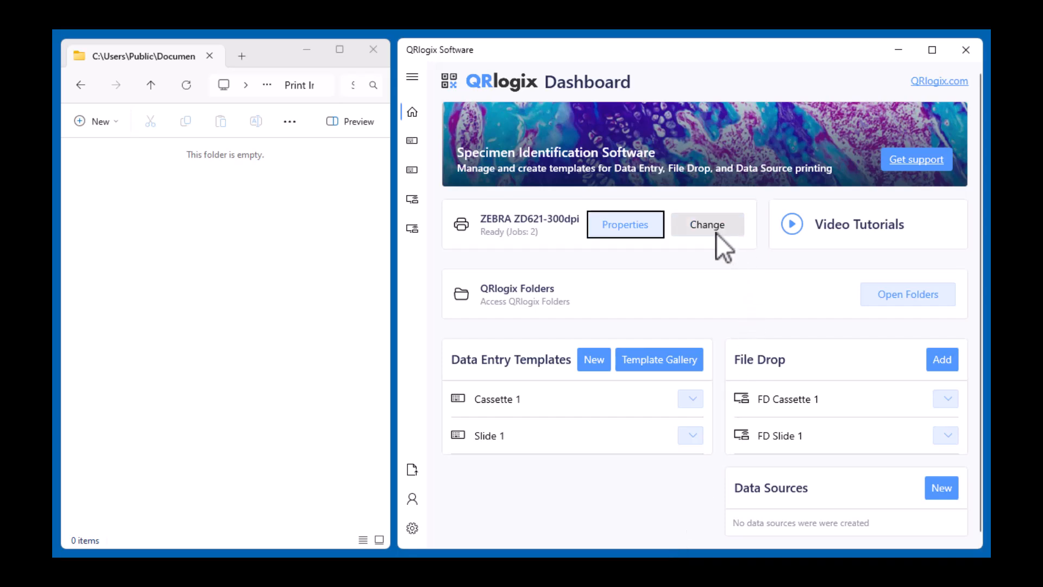
Step: Switch the active printer to Print to Images, saving to C:\Users\Public\Documents\QRlogix\Print Images
{"action": "left_click", "coordinate": [715, 231]}
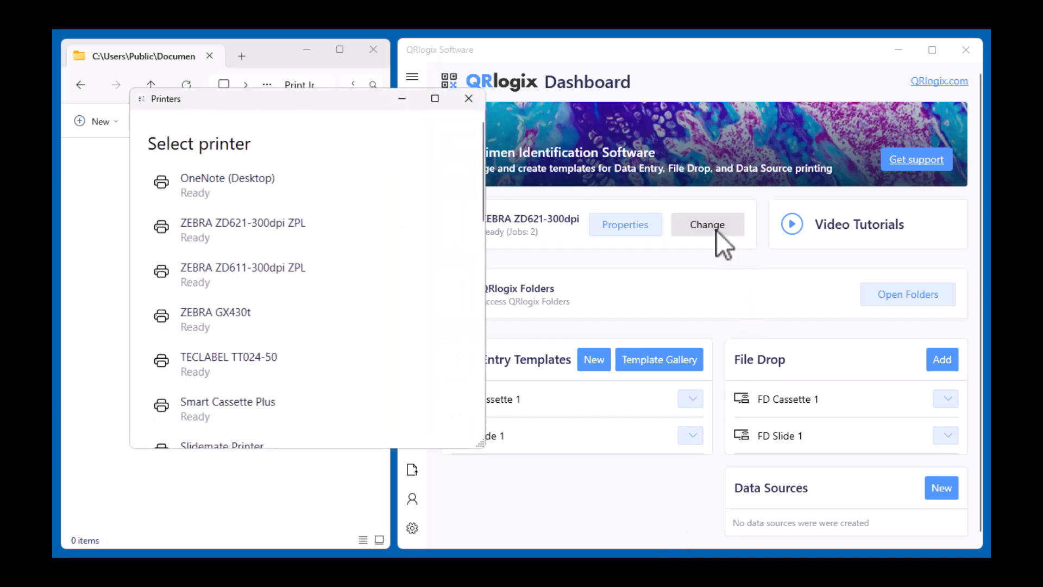
{"action": "scroll", "coordinate": [380, 229], "scroll_direction": "down", "scroll_amount": 15}
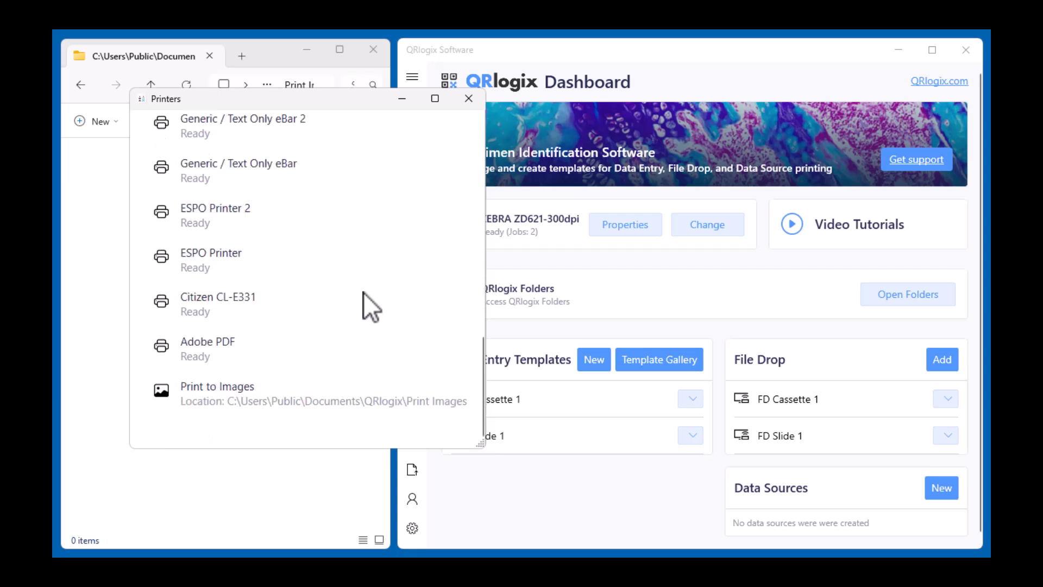
{"action": "left_click", "coordinate": [328, 395]}
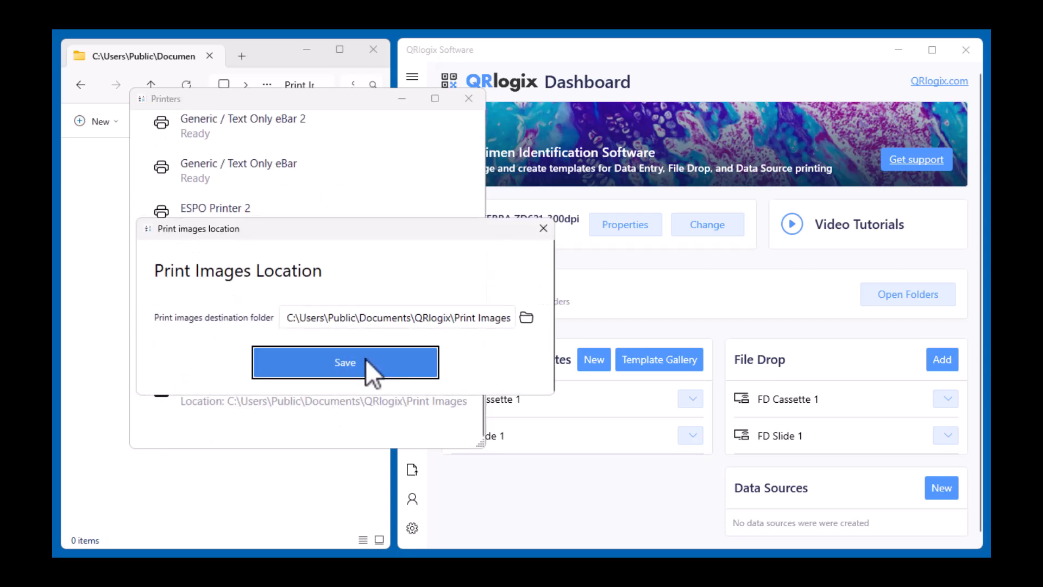
{"action": "left_click", "coordinate": [365, 362]}
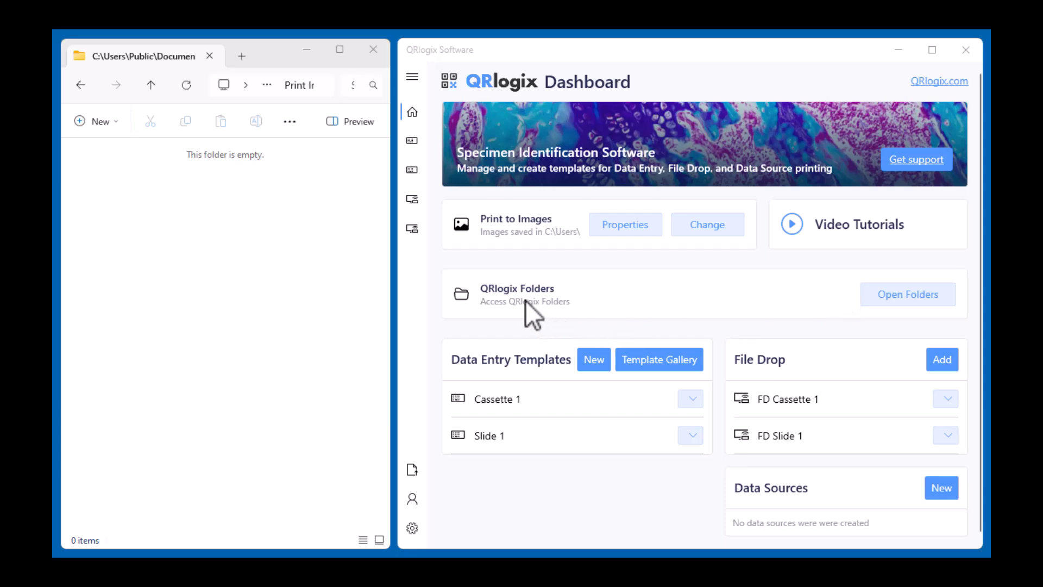
Step: Open the QRlogix folders, view the tutorial files in the Misc folder, and return to the main QRlogix folder
{"action": "left_click", "coordinate": [886, 293]}
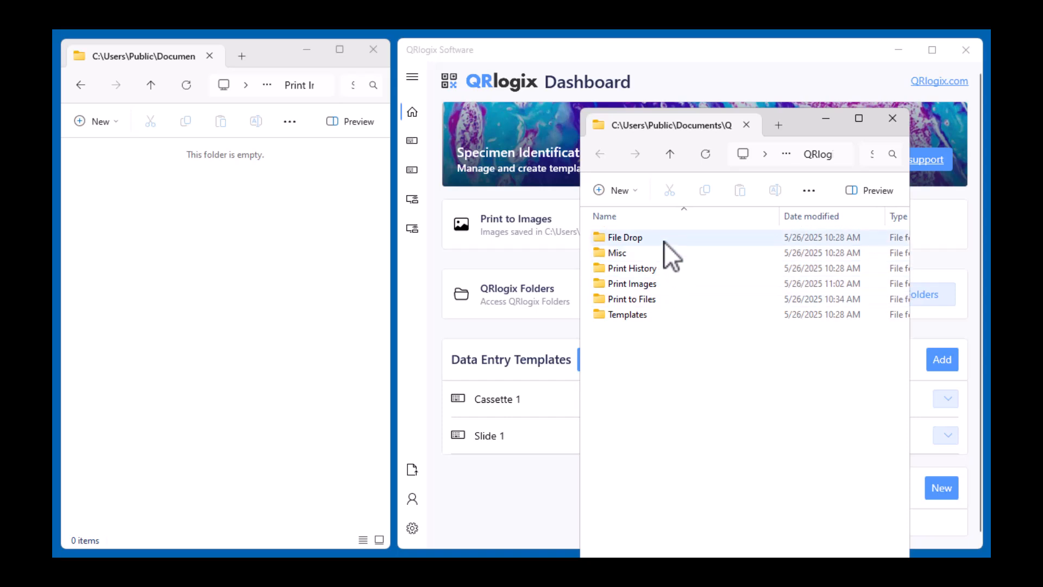
{"action": "mouse_move", "coordinate": [665, 241]}
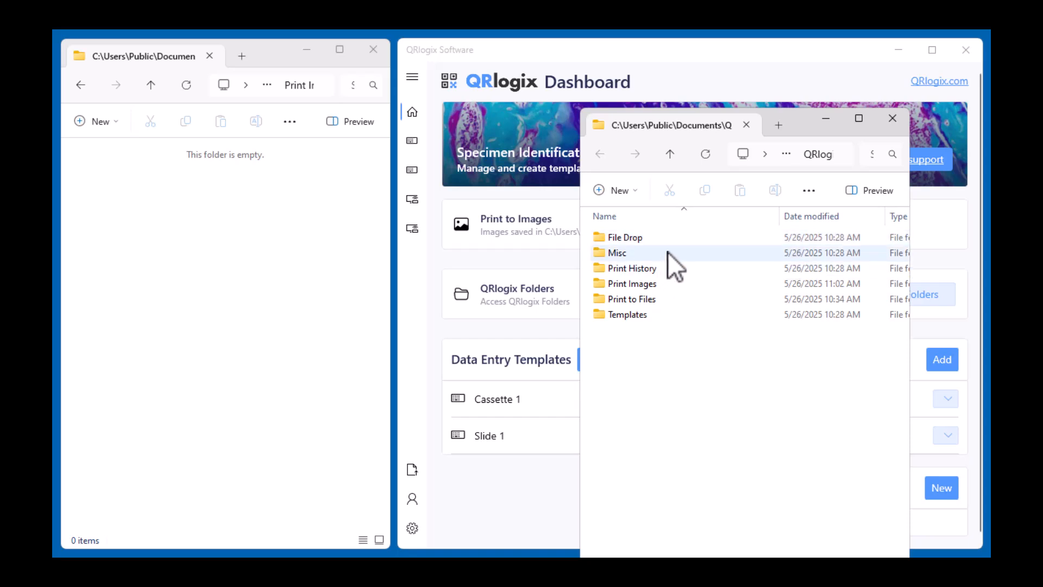
{"action": "double_click", "coordinate": [667, 254]}
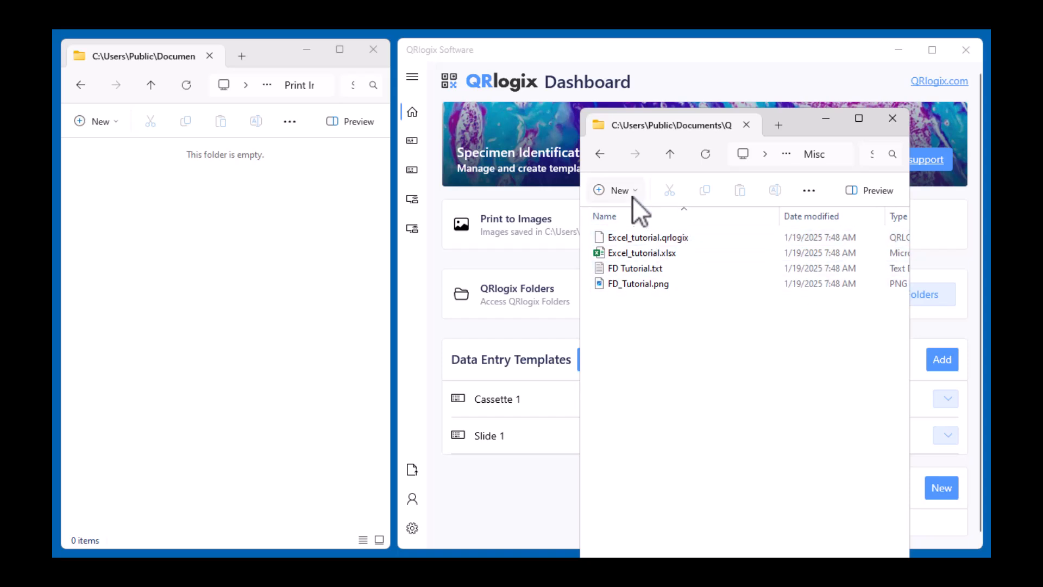
{"action": "left_click", "coordinate": [609, 156]}
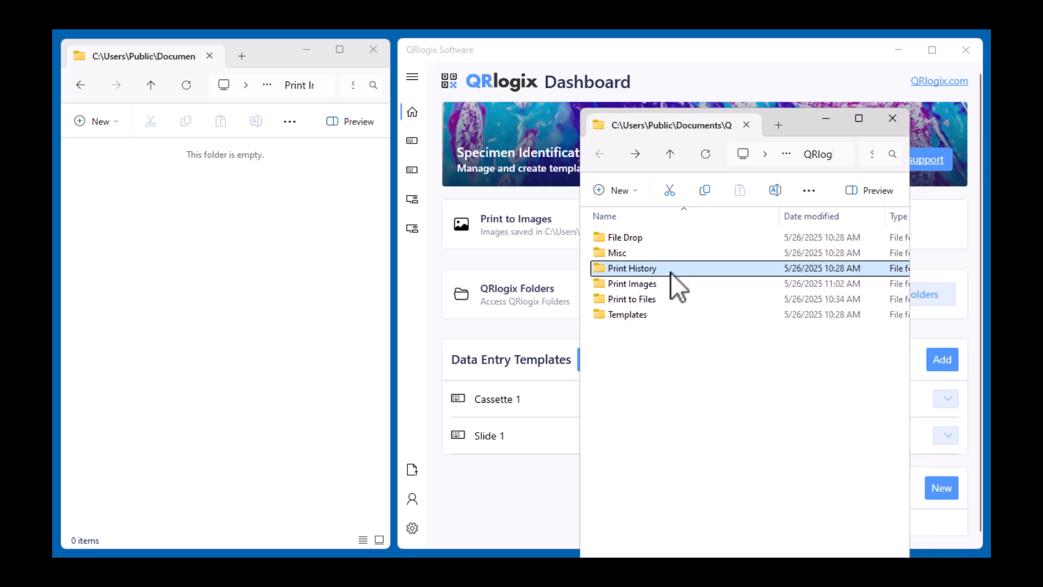
Step: Look over the Print Images, Print to Files and Templates folders, and close the QRlogix folder window
{"action": "left_click", "coordinate": [670, 283]}
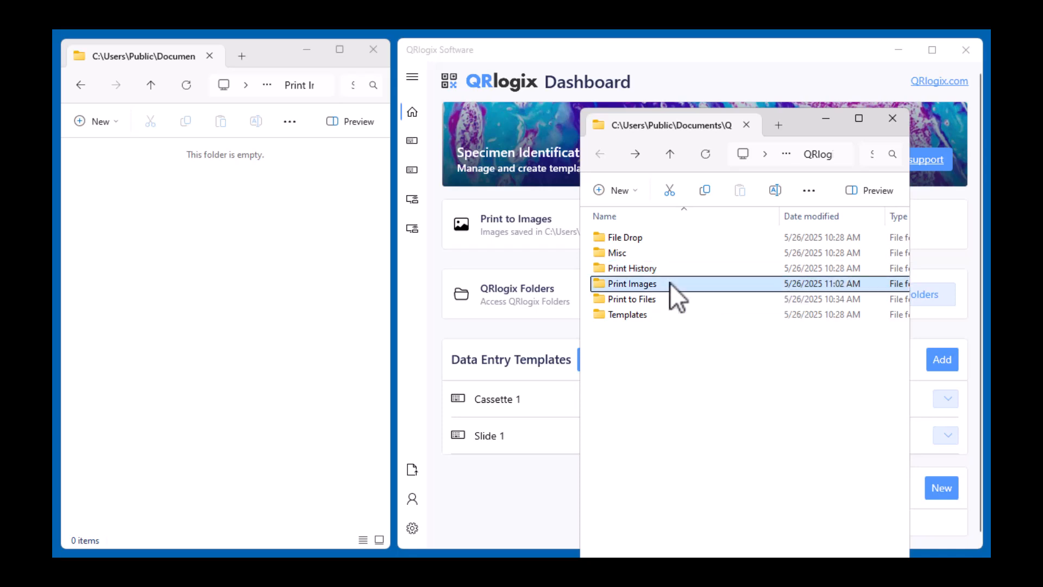
{"action": "left_click", "coordinate": [303, 250]}
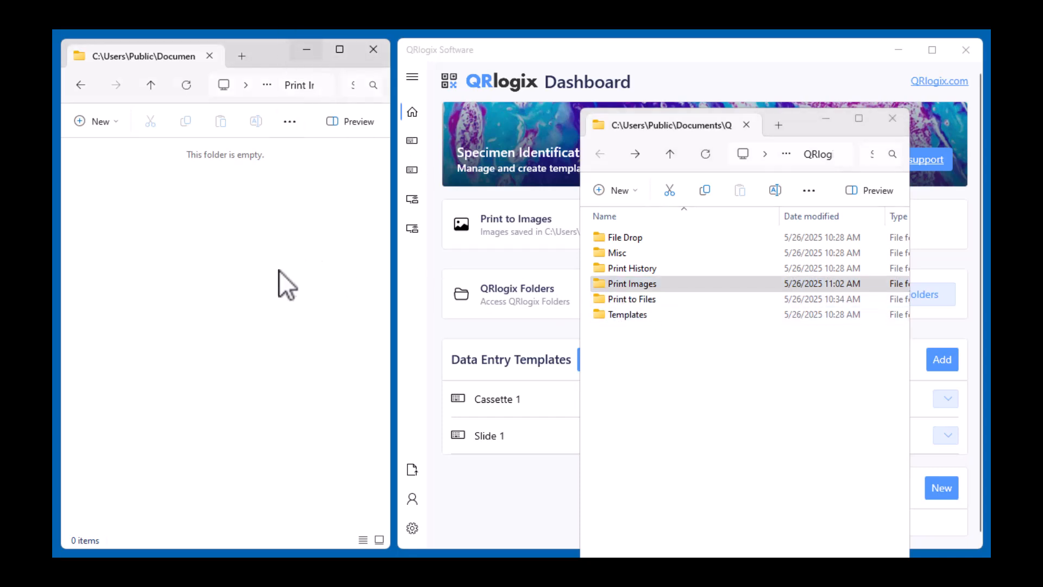
{"action": "left_click", "coordinate": [664, 300]}
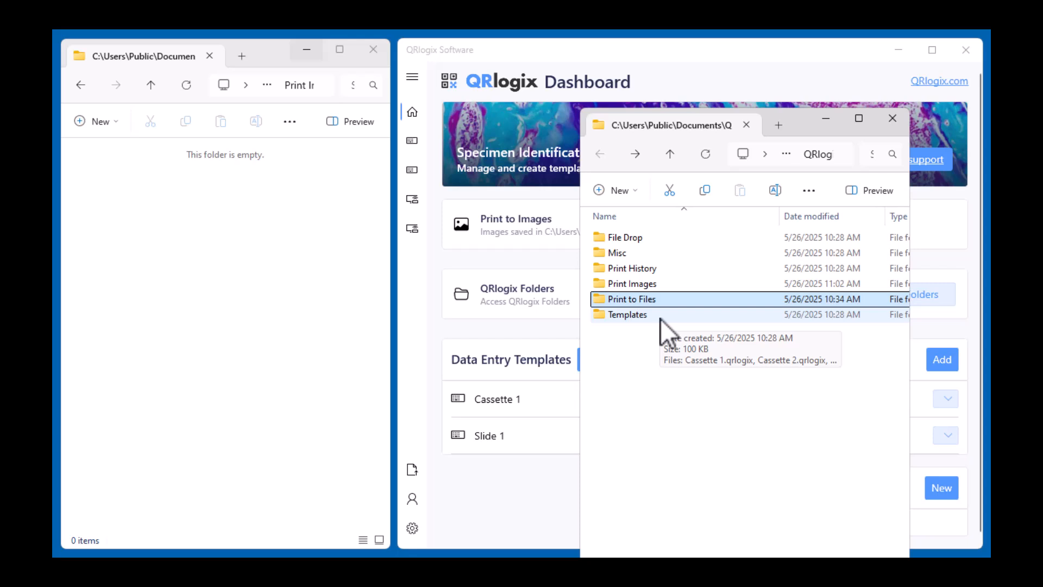
{"action": "left_click", "coordinate": [695, 403]}
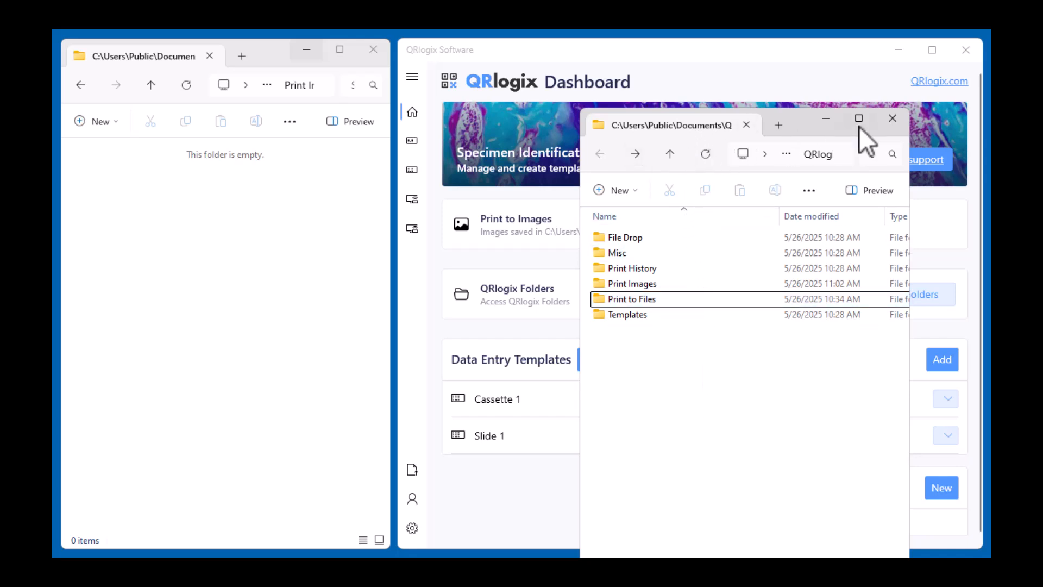
{"action": "left_click", "coordinate": [892, 118]}
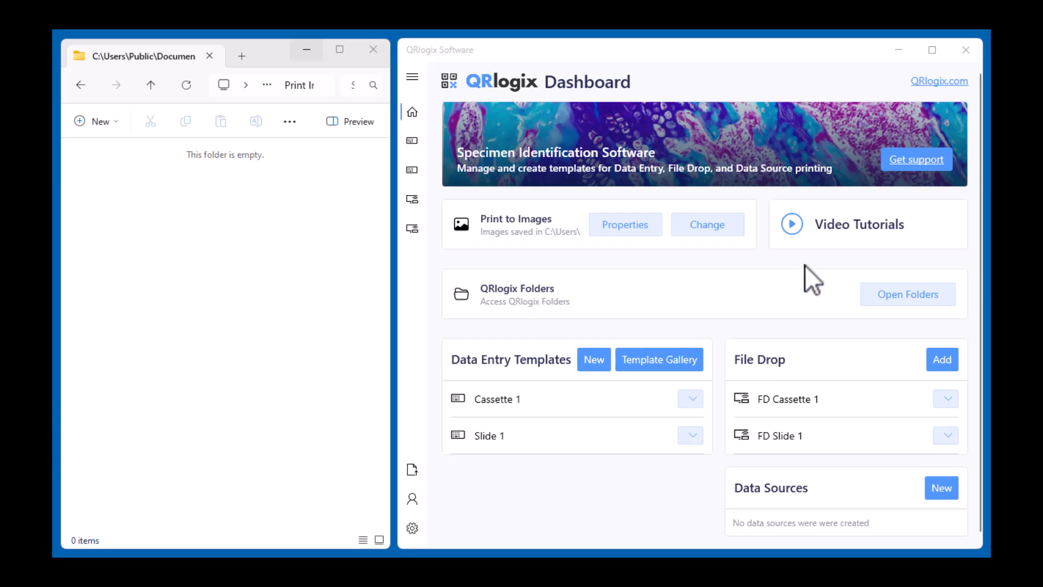
Step: Place the PRINTING METHODS sticky note over the empty Print Images folder window
{"action": "left_click_drag", "start_coordinate": [509, 206], "coordinate": [267, 217]}
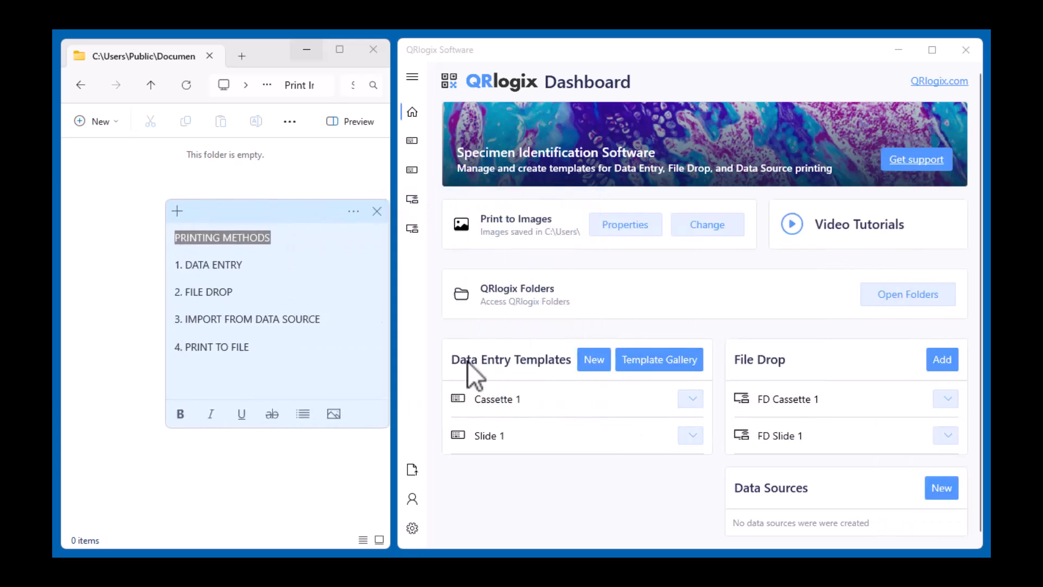
{"action": "left_click_drag", "start_coordinate": [307, 213], "coordinate": [265, 213]}
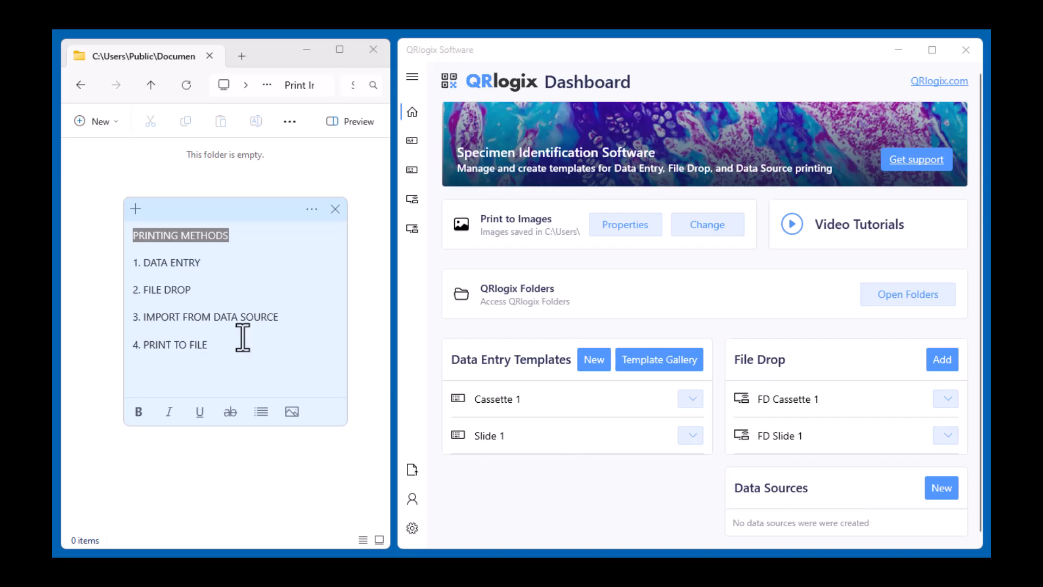
Step: Highlight the PRINT TO FILE entry in the printing methods note
{"action": "left_click", "coordinate": [184, 333]}
{"action": "left_click_drag", "start_coordinate": [226, 344], "coordinate": [143, 344]}
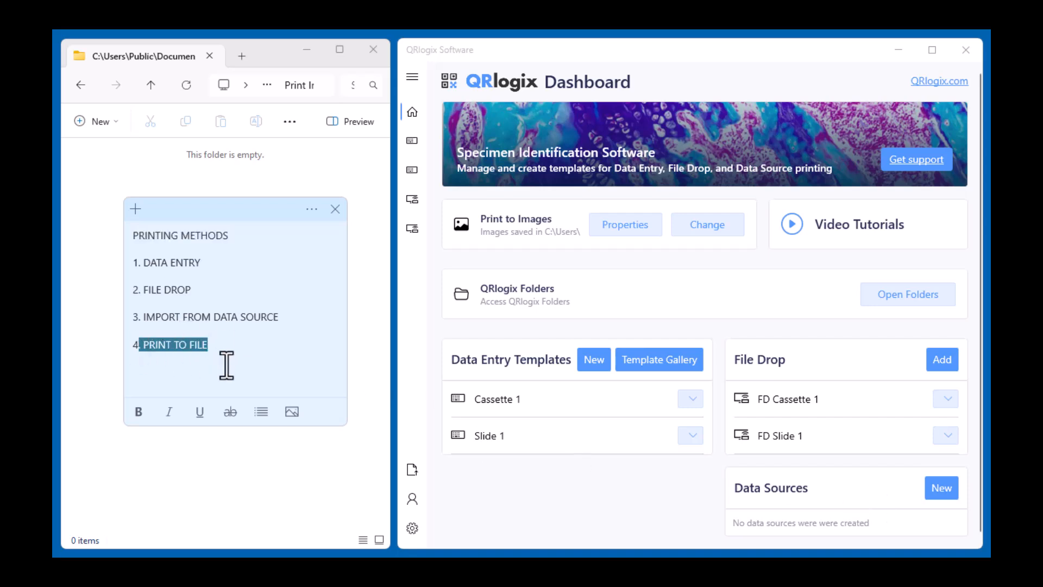
{"action": "left_click", "coordinate": [250, 345]}
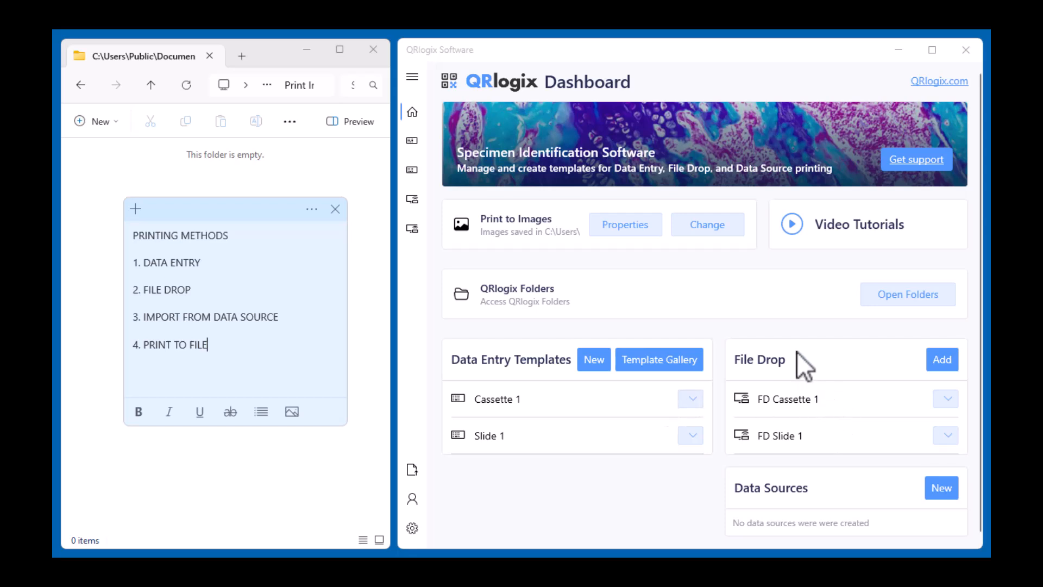
{"action": "left_click_drag", "start_coordinate": [232, 359], "coordinate": [147, 359]}
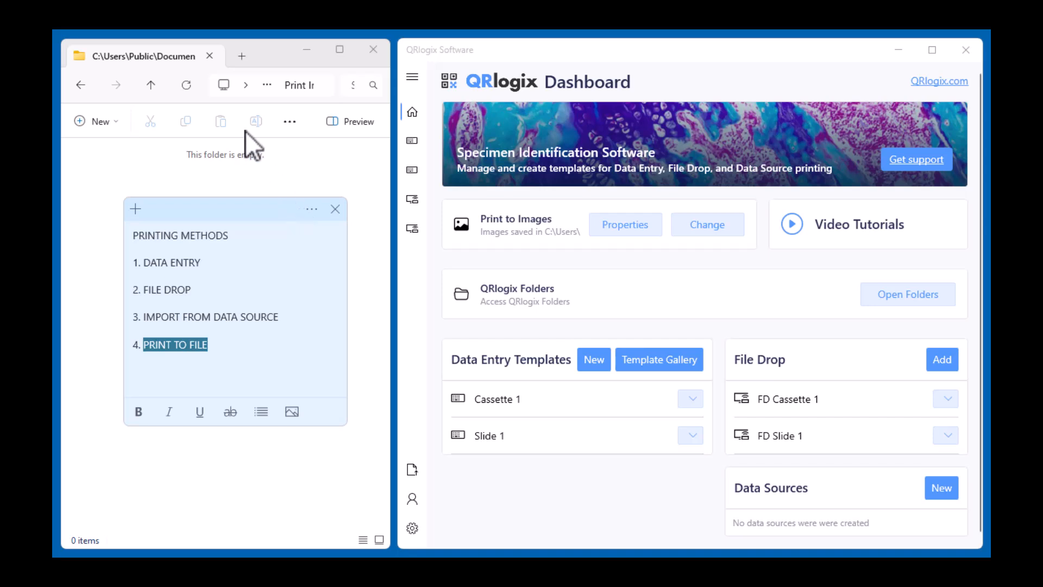
Step: Move the PRINTING METHODS note out of the way to uncover the TEMPLATES note
{"action": "left_click_drag", "start_coordinate": [273, 206], "coordinate": [269, 226]}
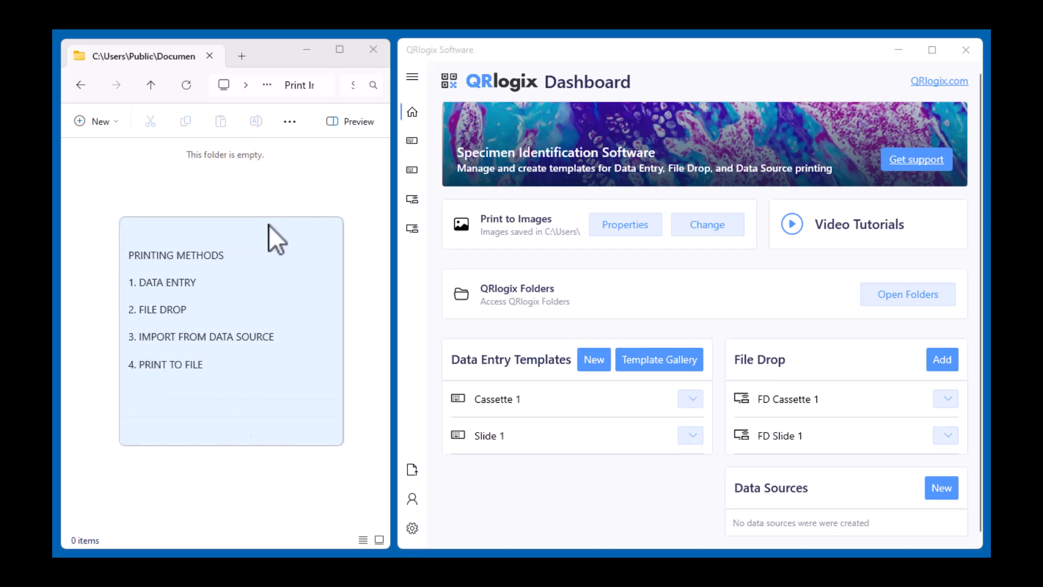
{"action": "left_click", "coordinate": [269, 225]}
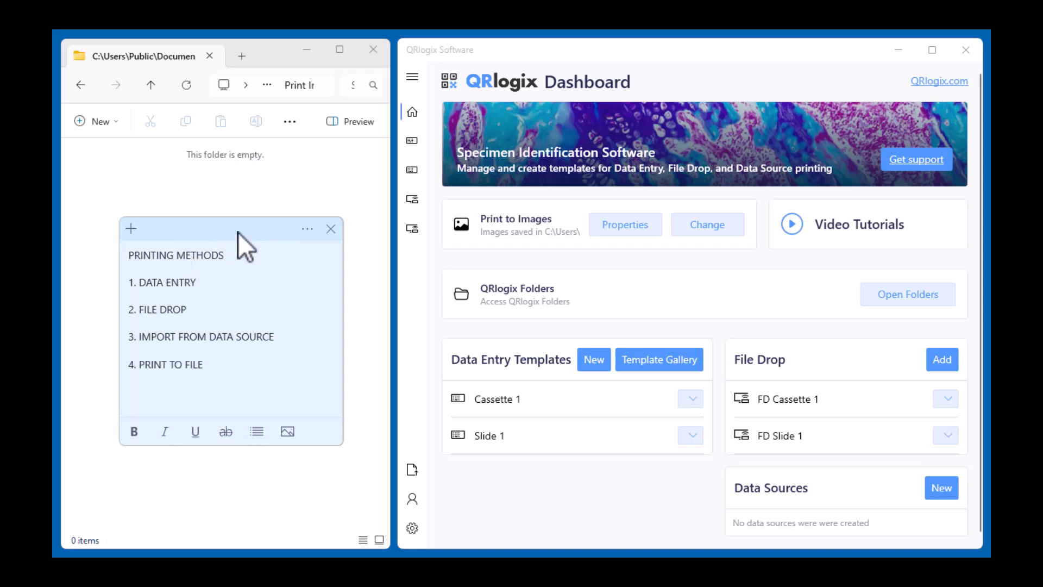
{"action": "left_click_drag", "start_coordinate": [238, 233], "coordinate": [990, 247]}
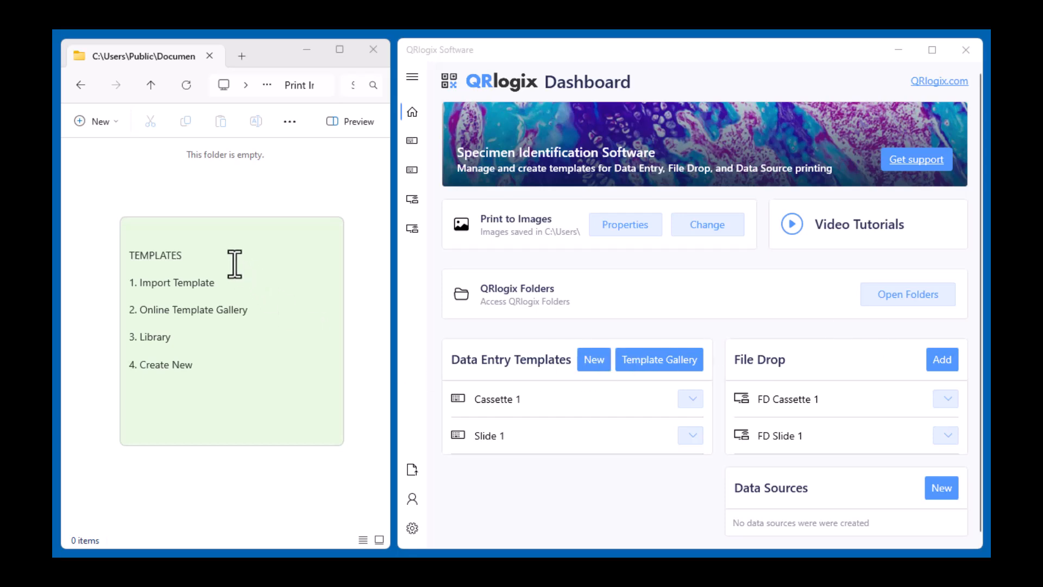
Step: Import the Reagent 2.qrlogix template file from the Misc folder into the dashboard
{"action": "left_click", "coordinate": [237, 286]}
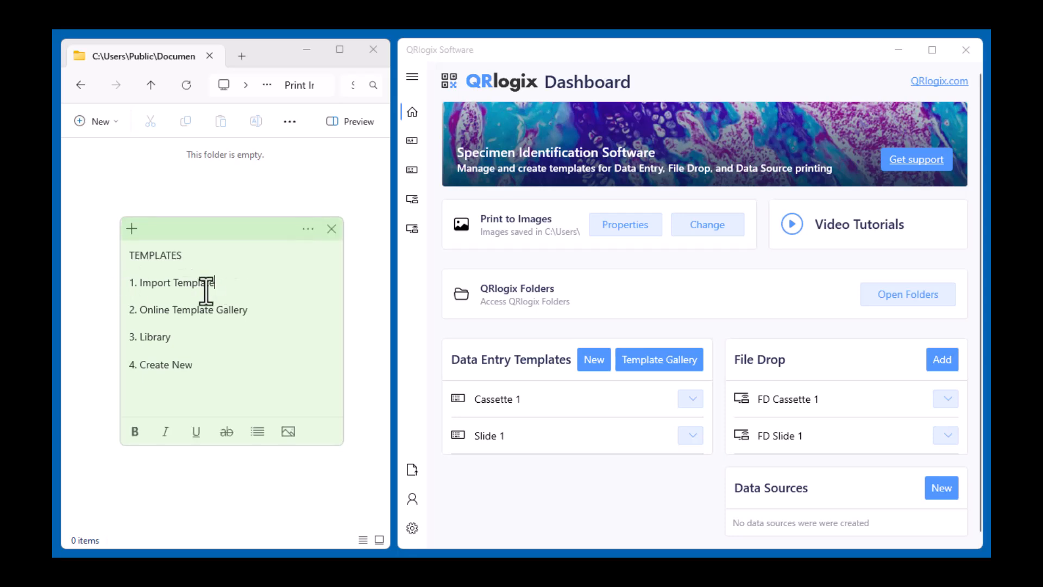
{"action": "left_click", "coordinate": [415, 471]}
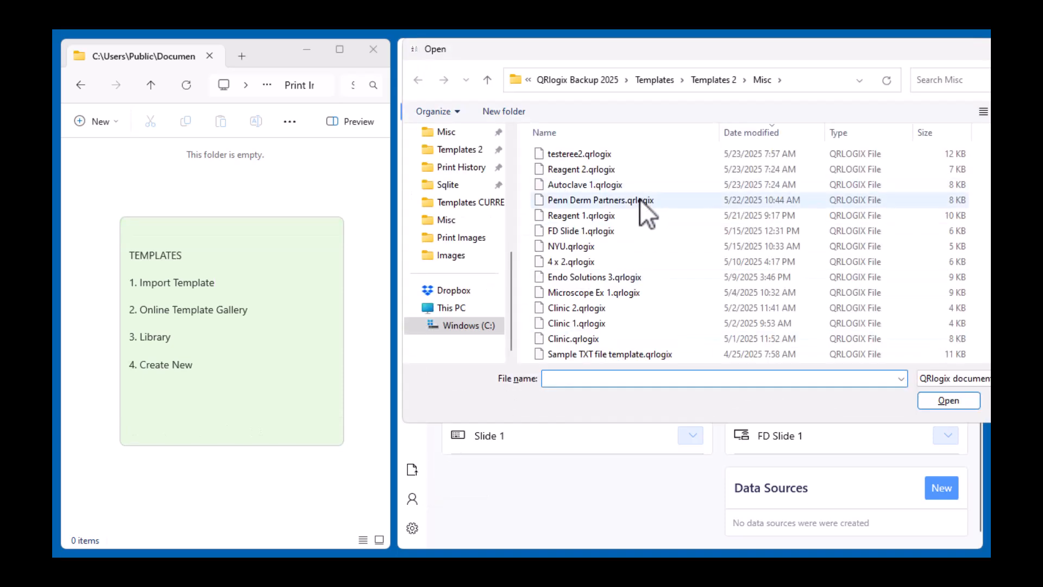
{"action": "left_click", "coordinate": [613, 171]}
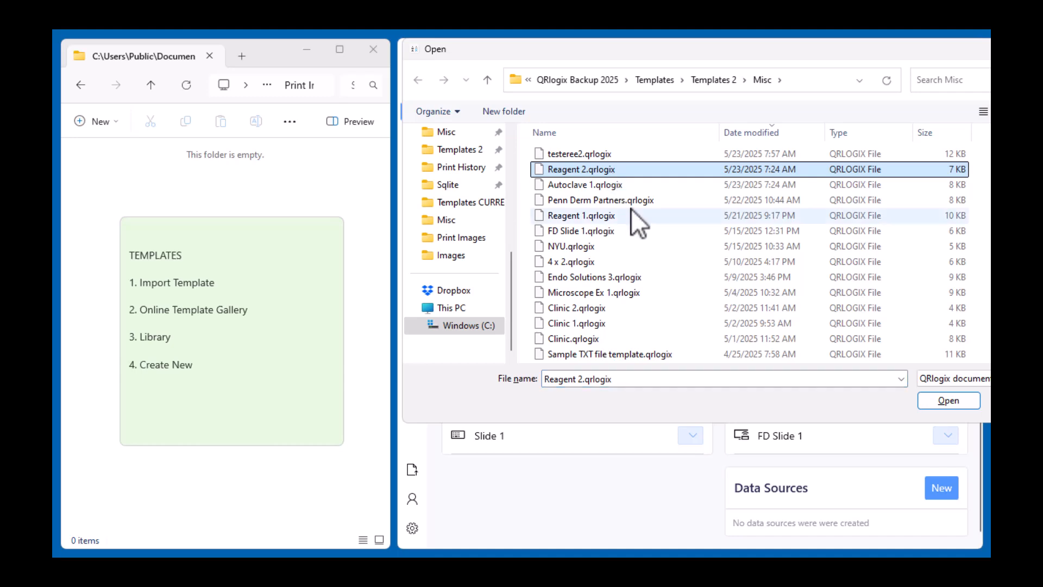
{"action": "left_click", "coordinate": [928, 402]}
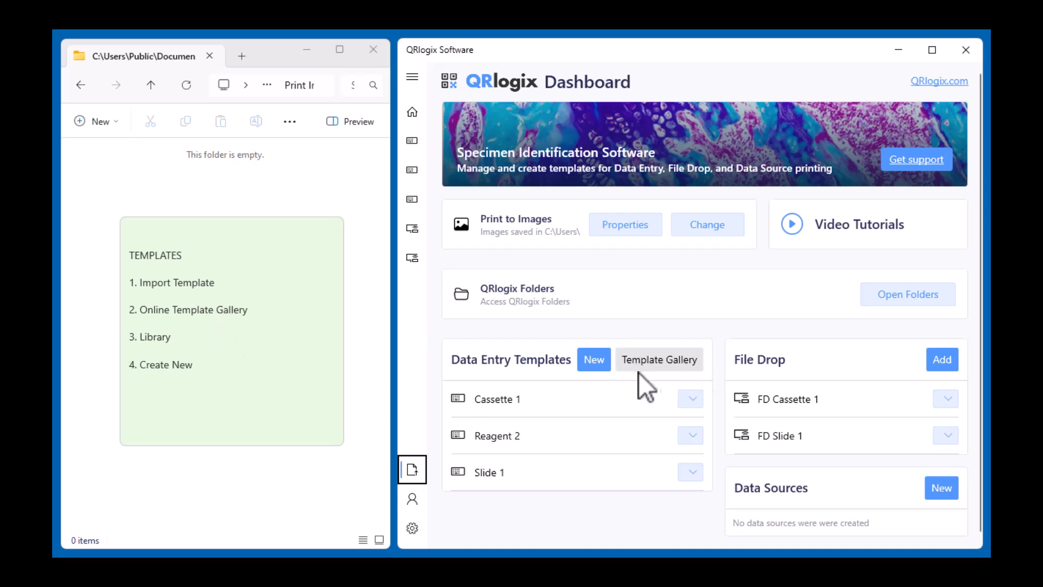
Step: Open the online Template Gallery beside the TEMPLATES note and look over the Laboratory and Administrative templates
{"action": "left_click", "coordinate": [689, 365]}
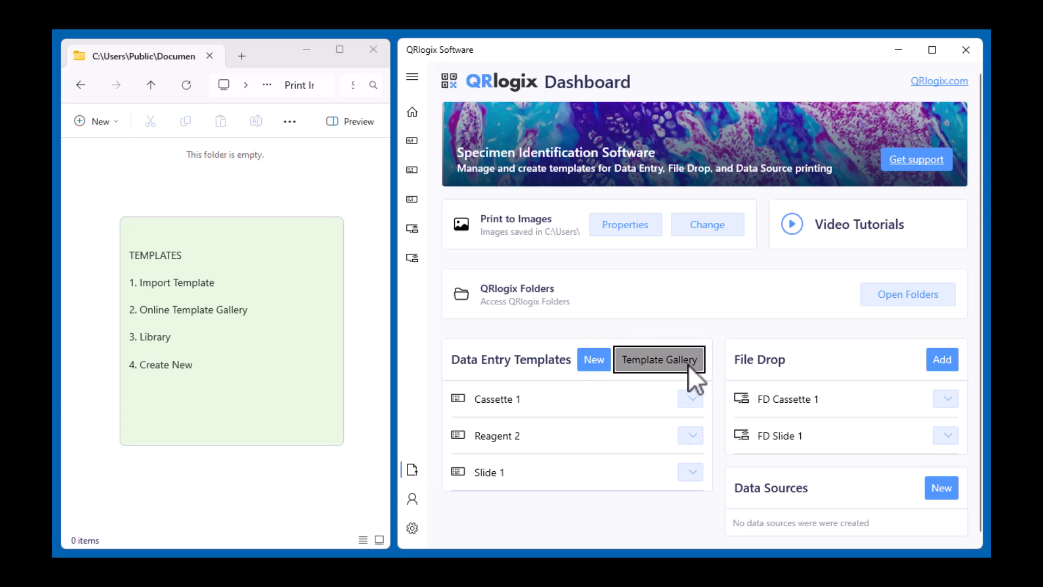
{"action": "left_click_drag", "start_coordinate": [369, 102], "coordinate": [770, 45]}
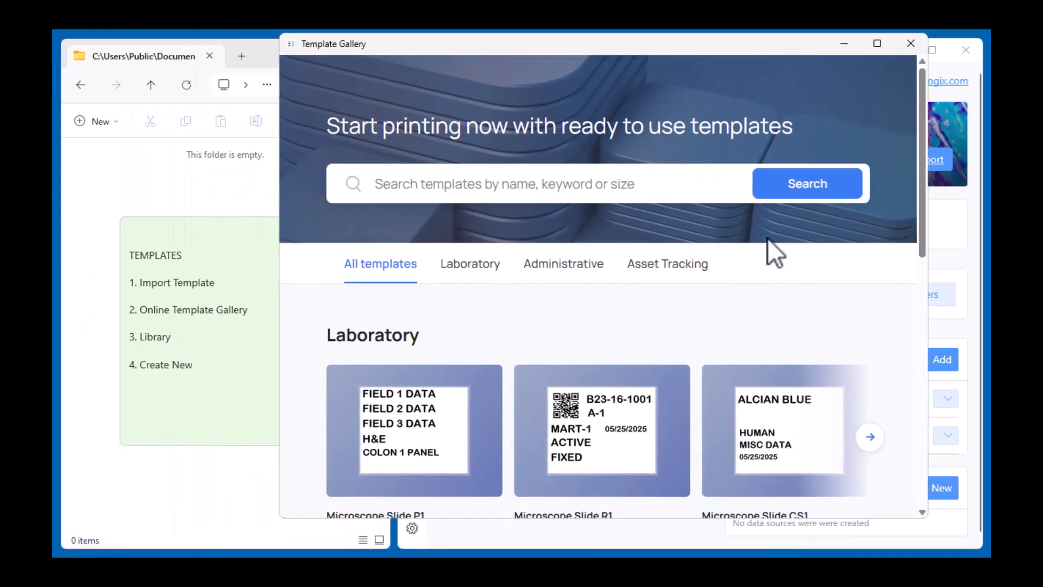
{"action": "scroll", "coordinate": [771, 255], "scroll_direction": "down", "scroll_amount": 1}
{"action": "scroll", "coordinate": [426, 280], "scroll_direction": "down", "scroll_amount": 5}
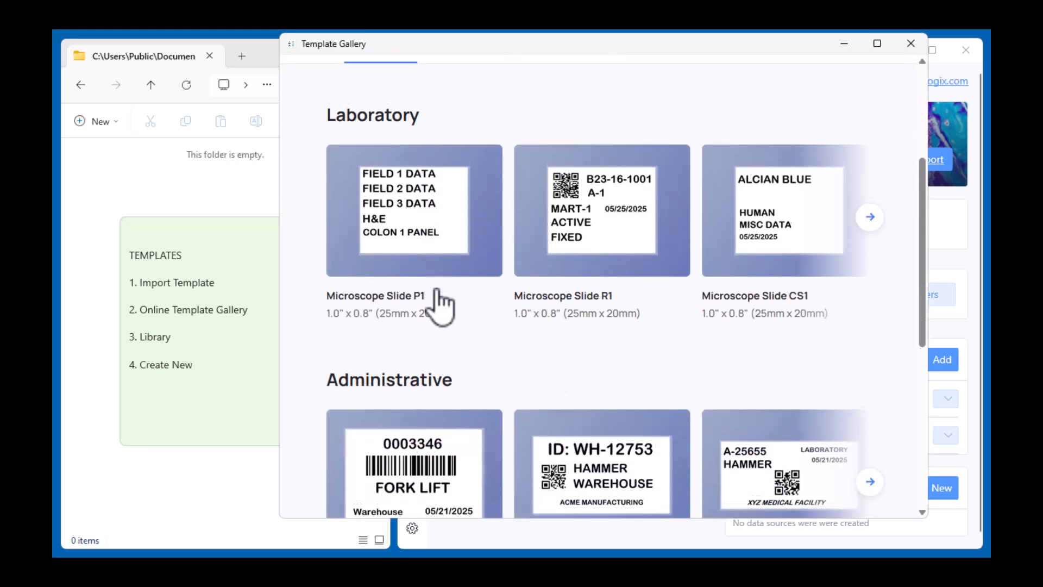
{"action": "scroll", "coordinate": [454, 336], "scroll_direction": "up", "scroll_amount": 6}
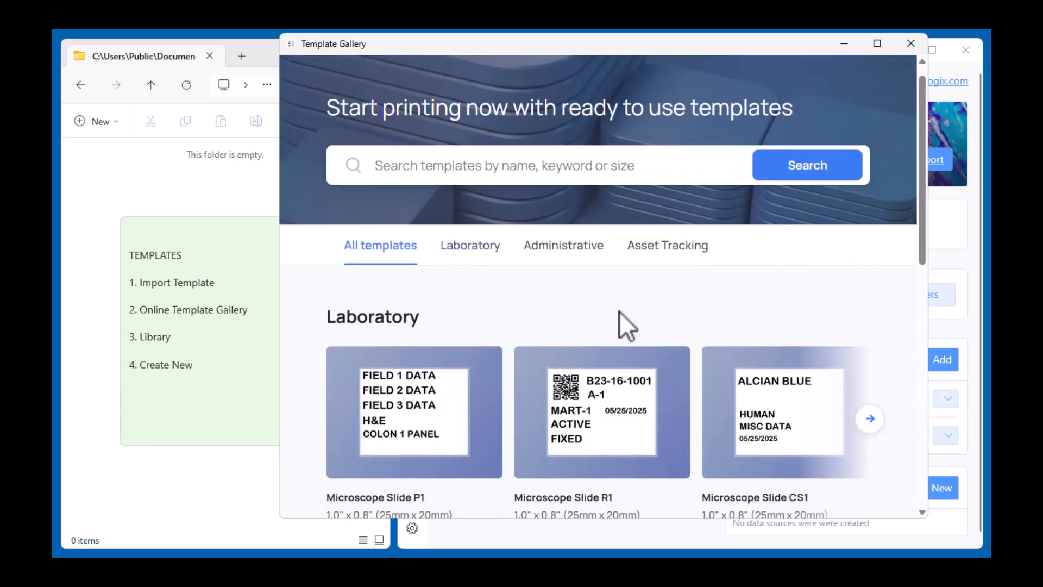
Step: Filter the Laboratory templates by Histology, Reagents and Specimen containers, and browse the matching templates
{"action": "left_click", "coordinate": [490, 248]}
{"action": "left_click", "coordinate": [335, 318]}
{"action": "scroll", "coordinate": [652, 329], "scroll_direction": "down", "scroll_amount": 3}
{"action": "scroll", "coordinate": [531, 286], "scroll_direction": "up", "scroll_amount": 3}
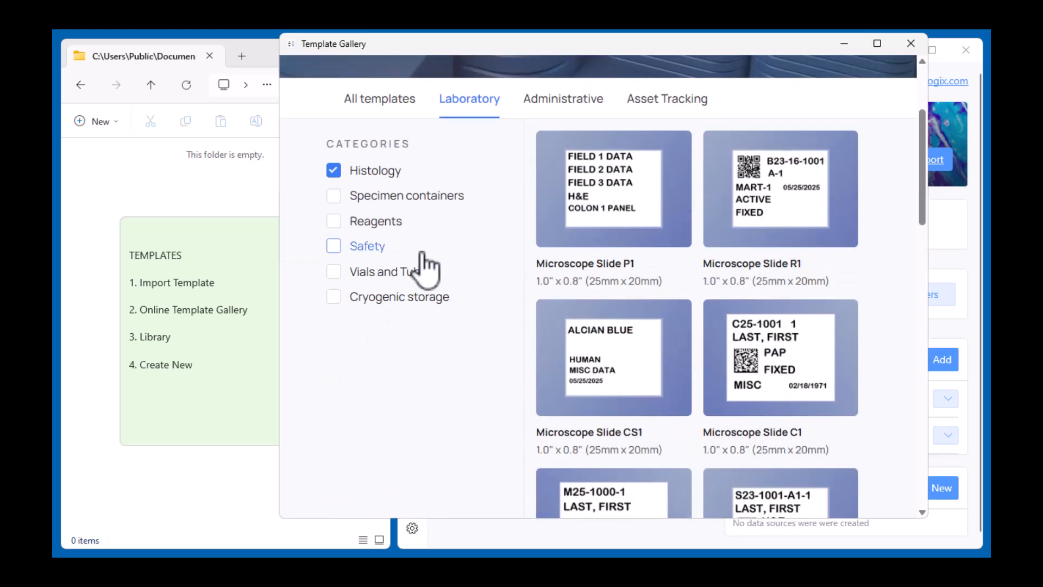
{"action": "left_click", "coordinate": [334, 222]}
{"action": "left_click", "coordinate": [335, 198]}
{"action": "scroll", "coordinate": [680, 325], "scroll_direction": "down", "scroll_amount": 15}
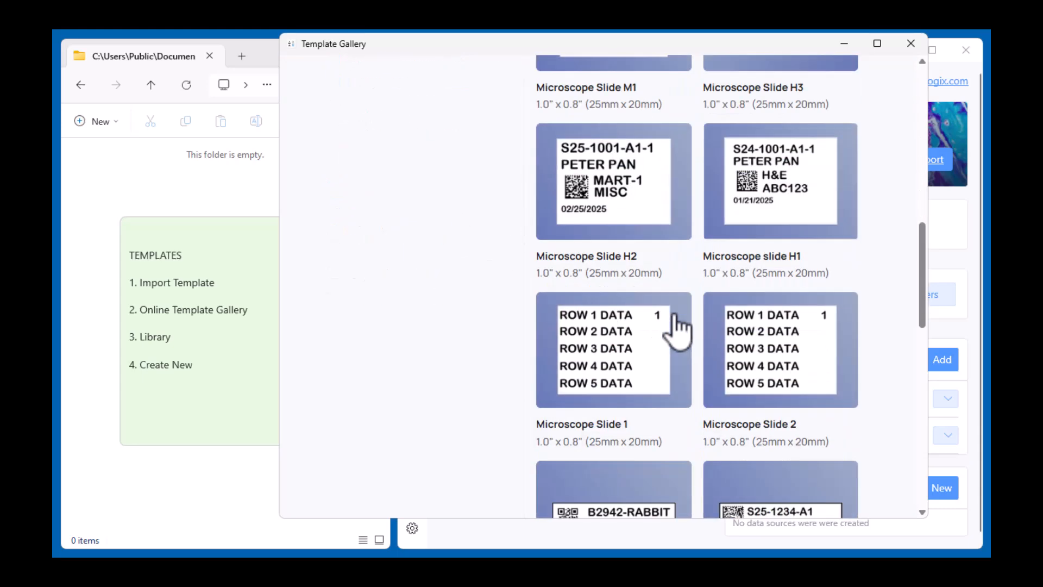
{"action": "scroll", "coordinate": [688, 337], "scroll_direction": "down", "scroll_amount": 5}
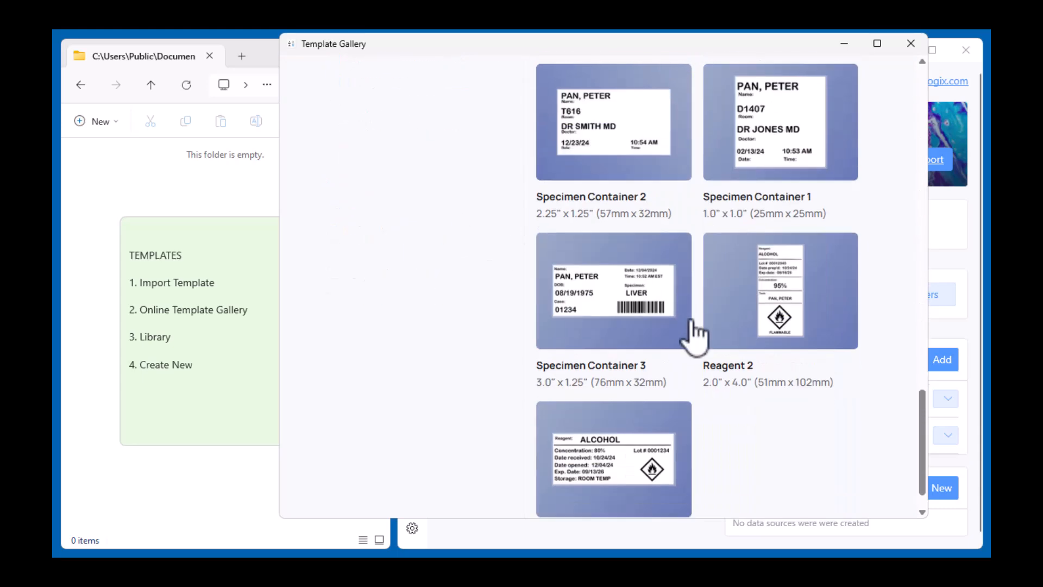
Step: Review the Reagent 2 template's details and try to add it from the gallery
{"action": "left_click", "coordinate": [753, 287]}
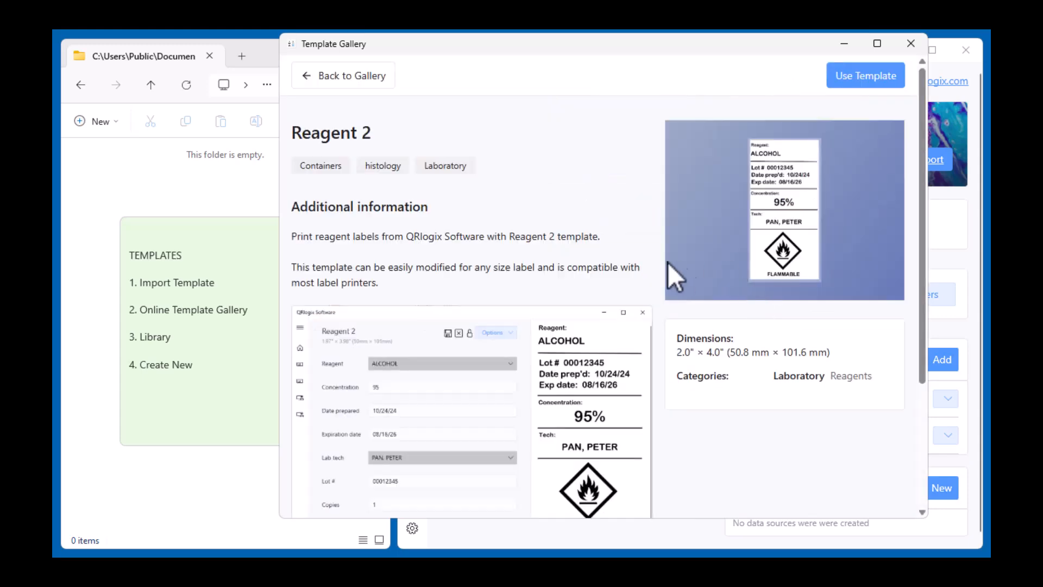
{"action": "scroll", "coordinate": [659, 268], "scroll_direction": "down", "scroll_amount": 5}
{"action": "scroll", "coordinate": [660, 267], "scroll_direction": "up", "scroll_amount": 5}
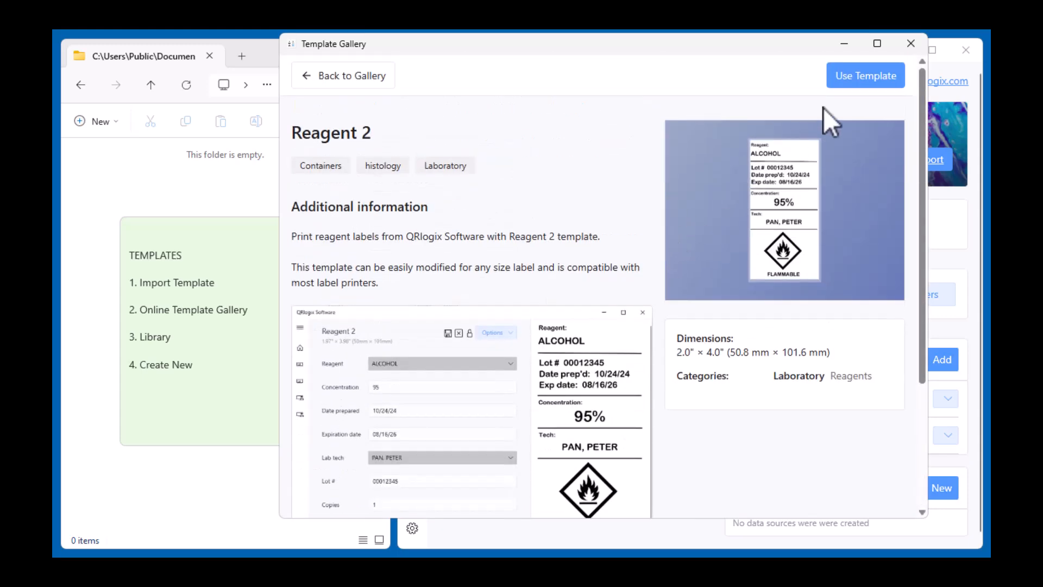
{"action": "left_click", "coordinate": [867, 81]}
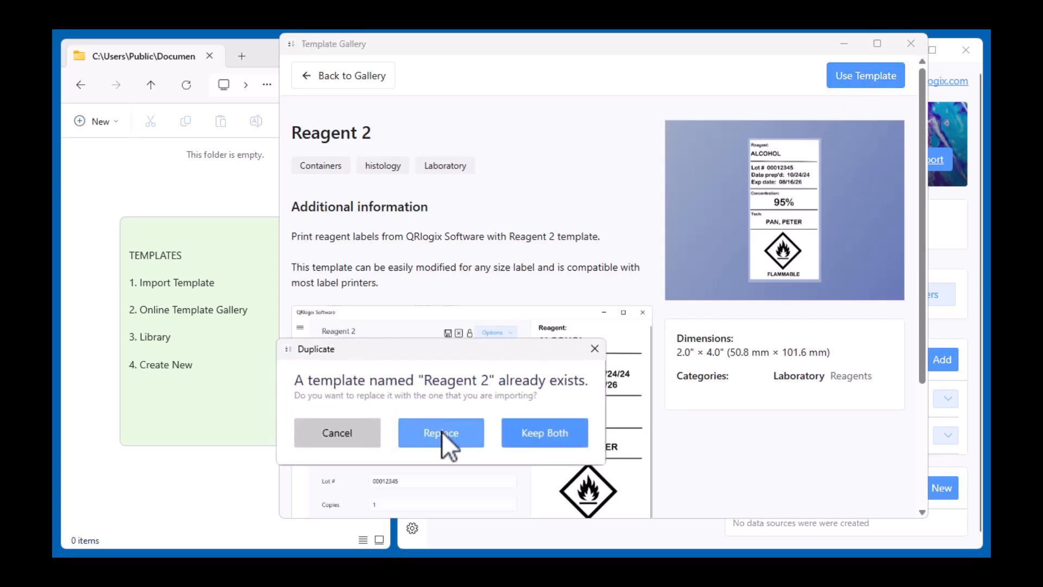
{"action": "left_click", "coordinate": [376, 420]}
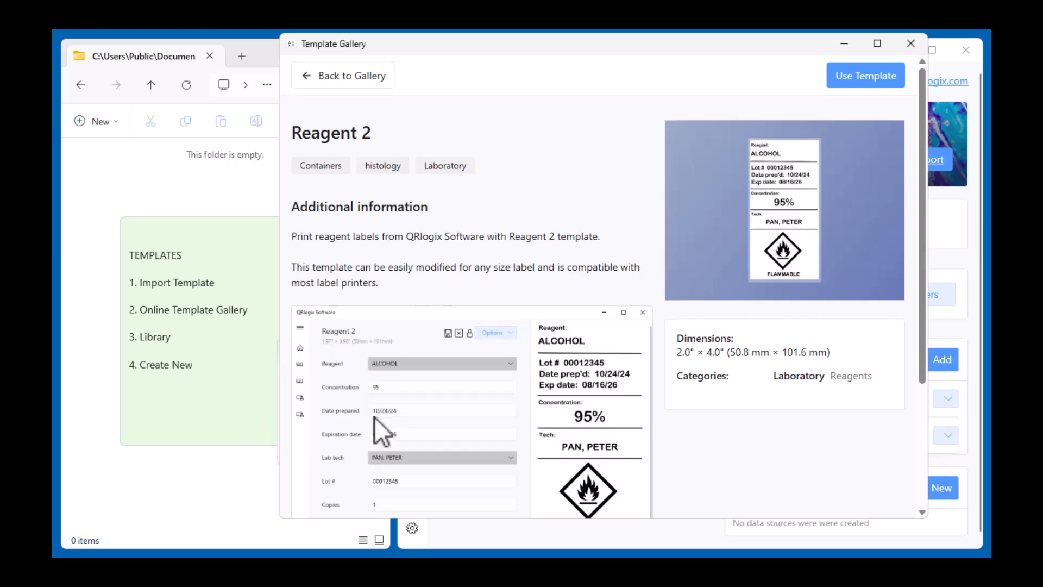
Step: Reopen the Template Gallery and add the Administrative Asset Tag 2 template to the dashboard
{"action": "left_click", "coordinate": [681, 359]}
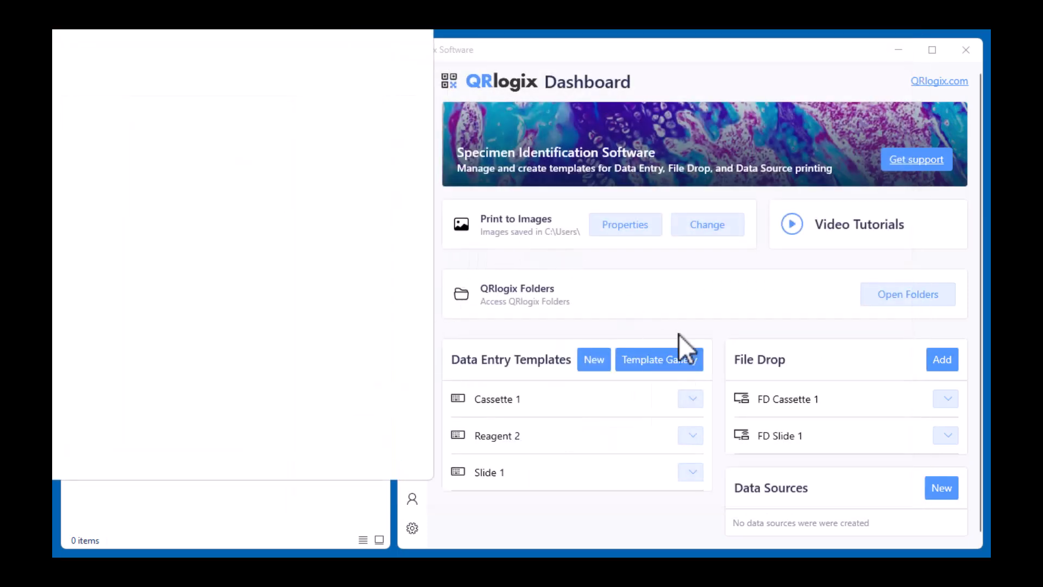
{"action": "left_click_drag", "start_coordinate": [297, 4], "coordinate": [724, 56]}
{"action": "scroll", "coordinate": [733, 279], "scroll_direction": "down", "scroll_amount": 3}
{"action": "scroll", "coordinate": [731, 287], "scroll_direction": "down", "scroll_amount": 5}
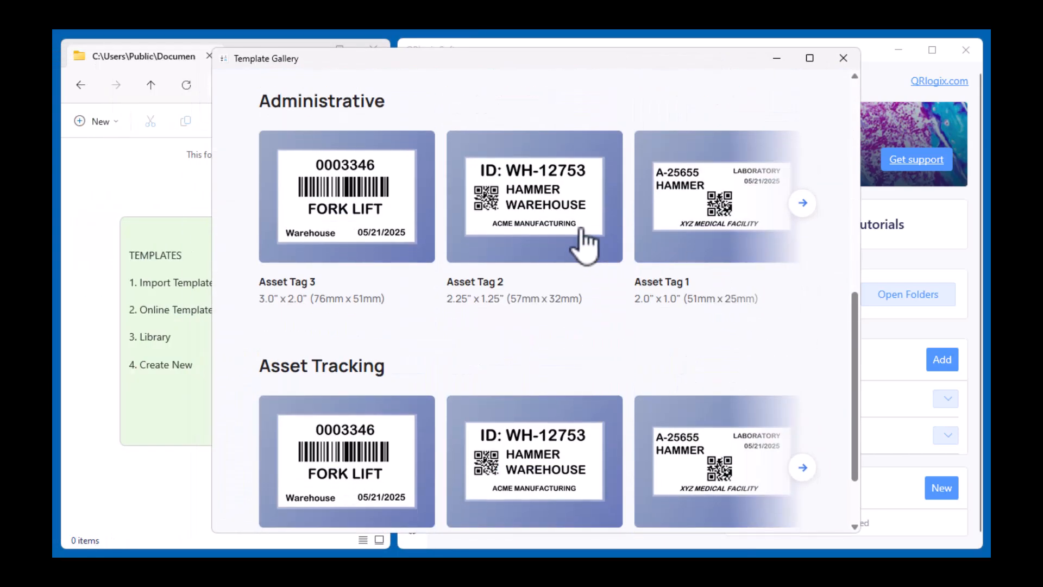
{"action": "left_click", "coordinate": [553, 214]}
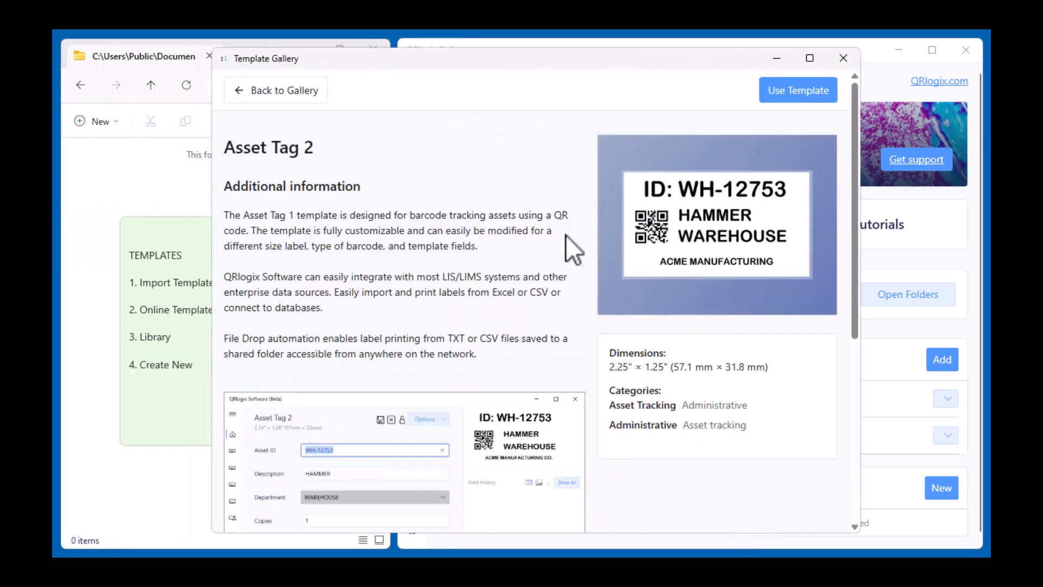
{"action": "left_click", "coordinate": [785, 93]}
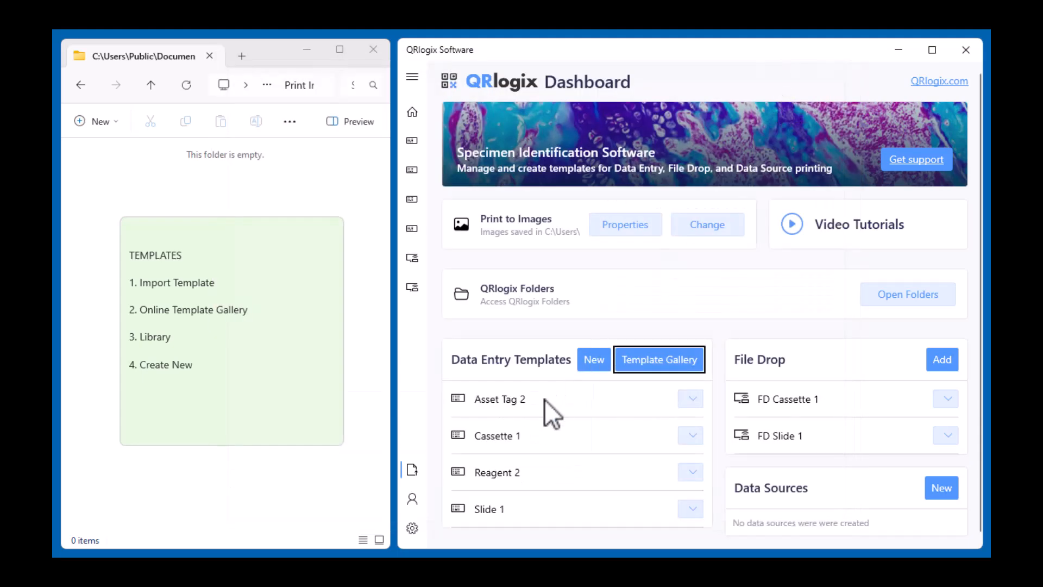
Step: Print one Asset Tag 2 label to an image and move the TEMPLATES note down to uncover the printed file
{"action": "left_click", "coordinate": [495, 404]}
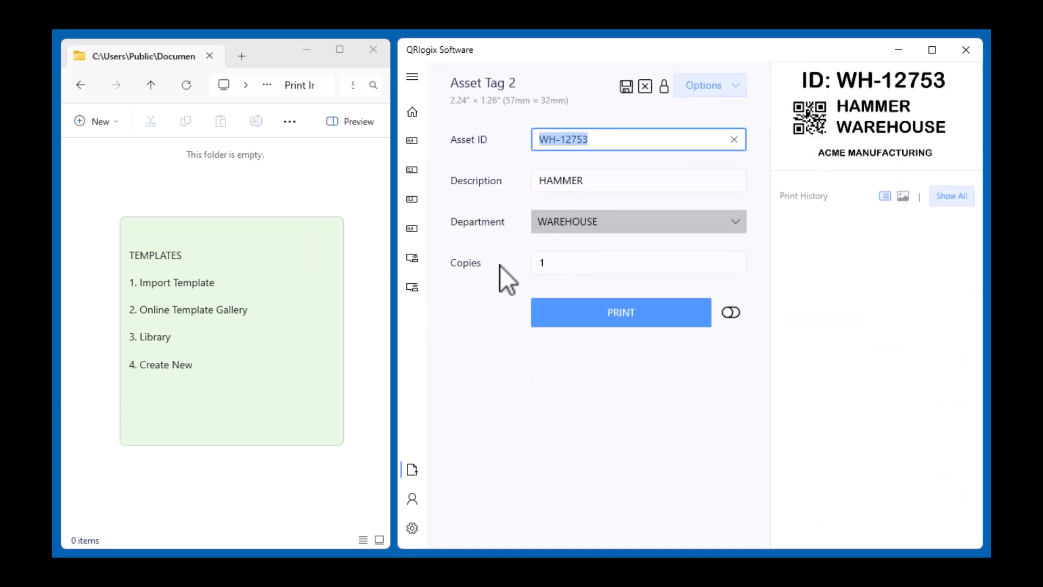
{"action": "left_click", "coordinate": [613, 308]}
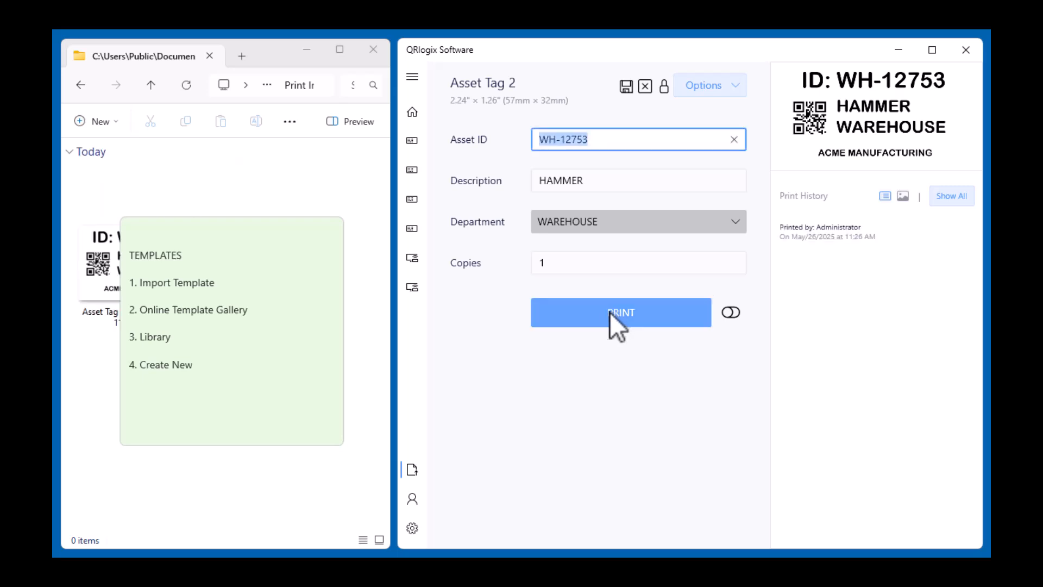
{"action": "left_click", "coordinate": [292, 234]}
{"action": "left_click_drag", "start_coordinate": [278, 232], "coordinate": [265, 369]}
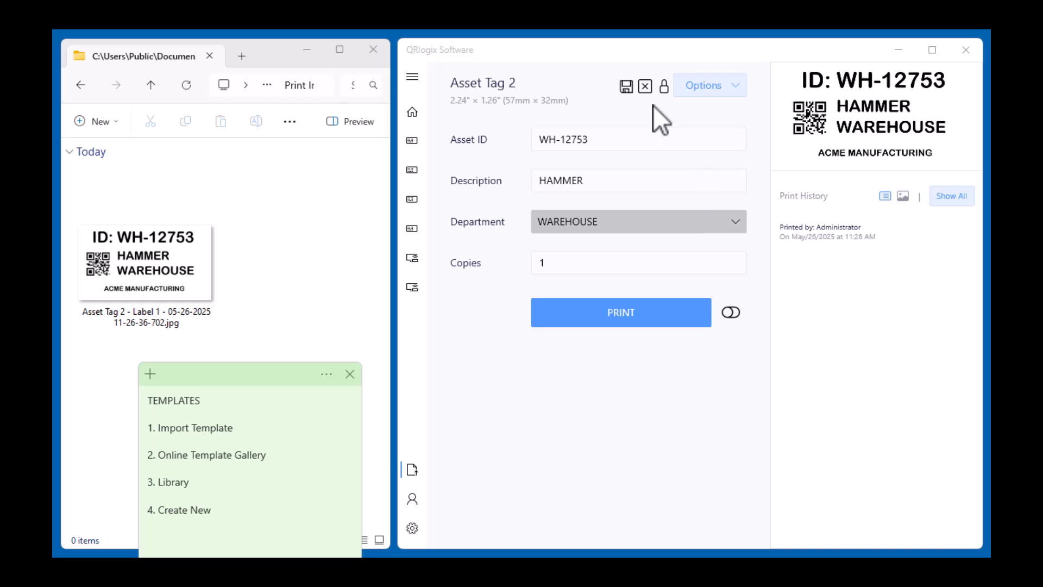
Step: Clear the Asset Tag 2 entry fields, print the label without that data, and return to the dashboard
{"action": "left_click", "coordinate": [646, 85]}
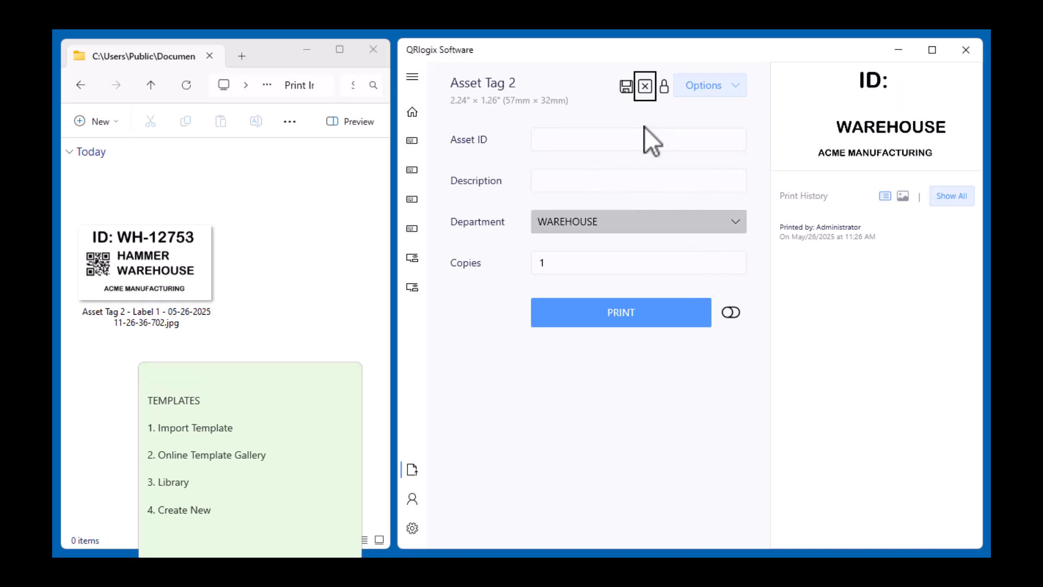
{"action": "left_click", "coordinate": [615, 302]}
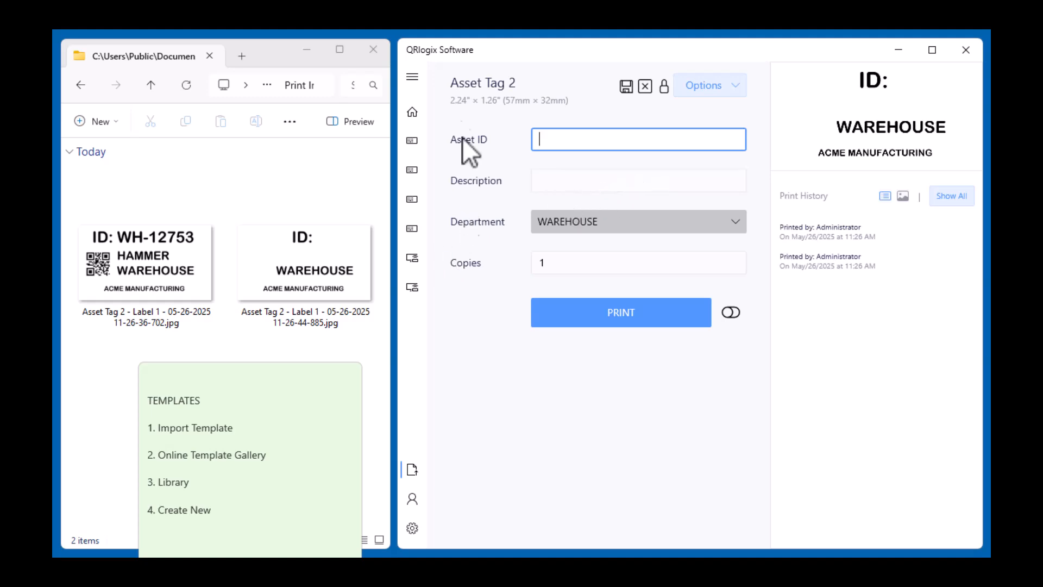
{"action": "left_click", "coordinate": [424, 111]}
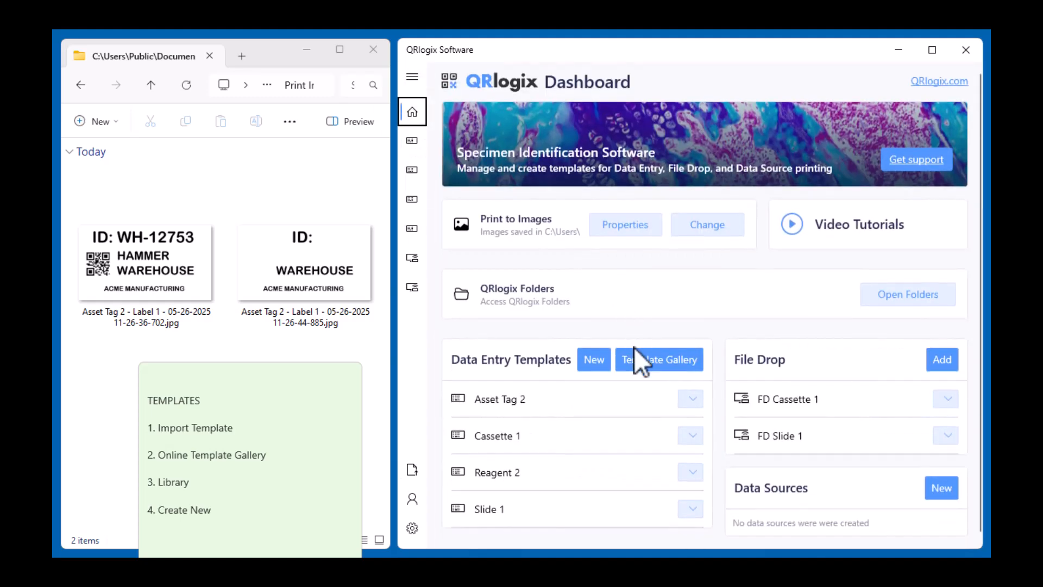
Step: Move the TEMPLATES note back up over the printed images and highlight its Library entry
{"action": "left_click", "coordinate": [308, 372]}
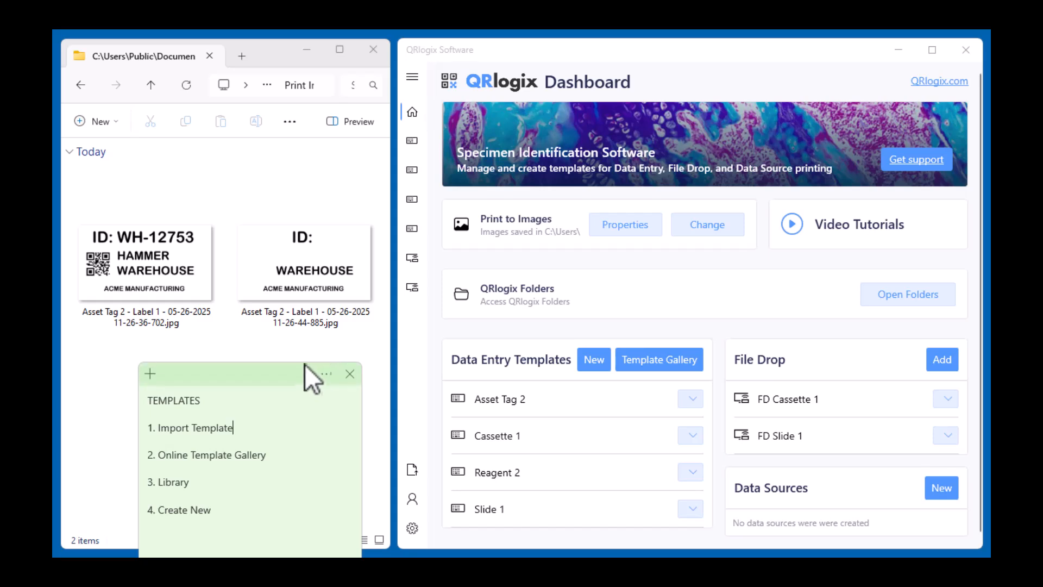
{"action": "left_click_drag", "start_coordinate": [275, 375], "coordinate": [268, 231]}
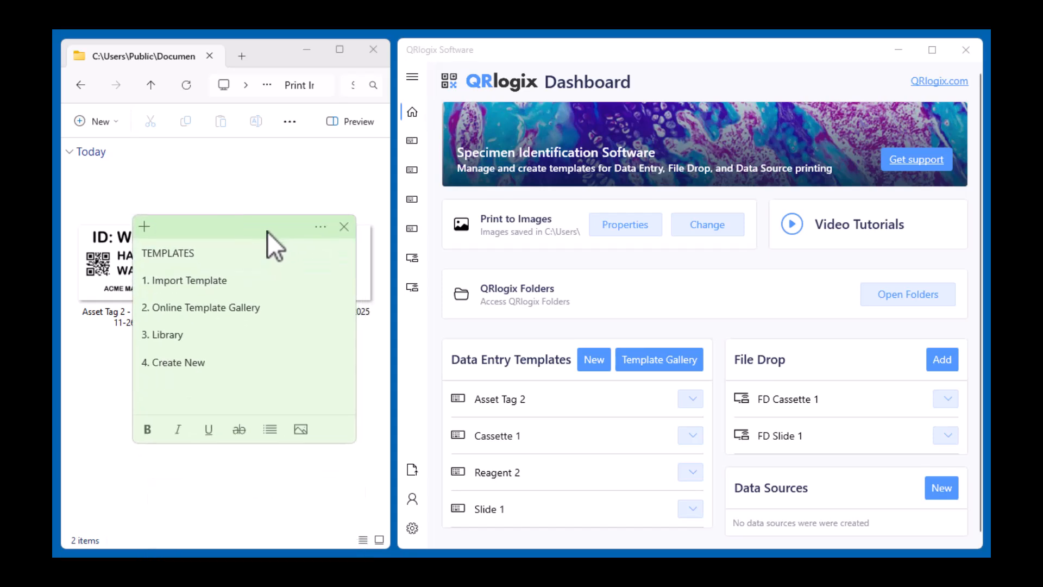
{"action": "left_click_drag", "start_coordinate": [204, 340], "coordinate": [153, 335]}
Step: Look over the data entry templates in the Template Library and close it without changes
{"action": "left_click", "coordinate": [592, 365]}
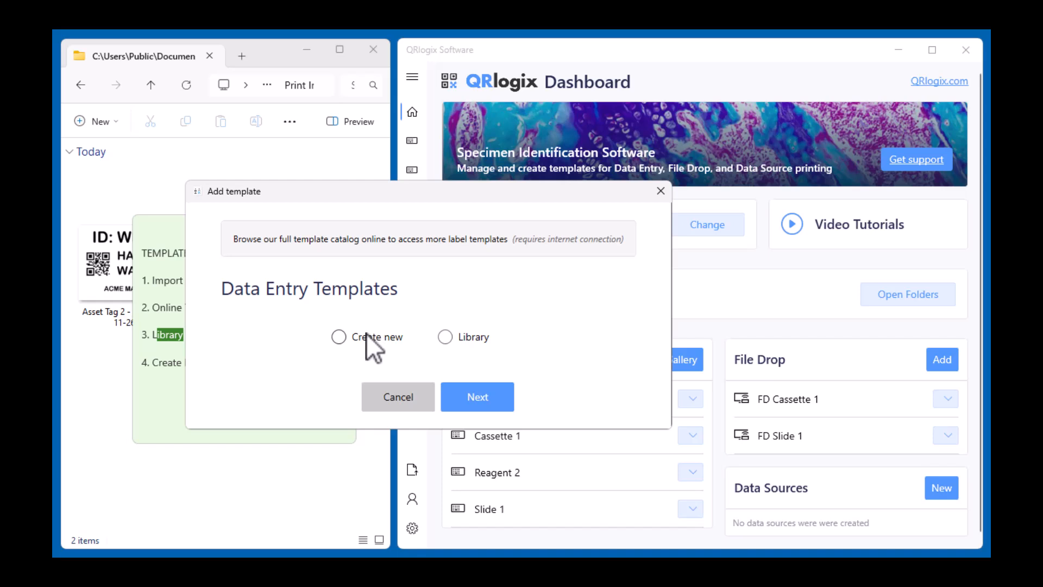
{"action": "left_click", "coordinate": [452, 340]}
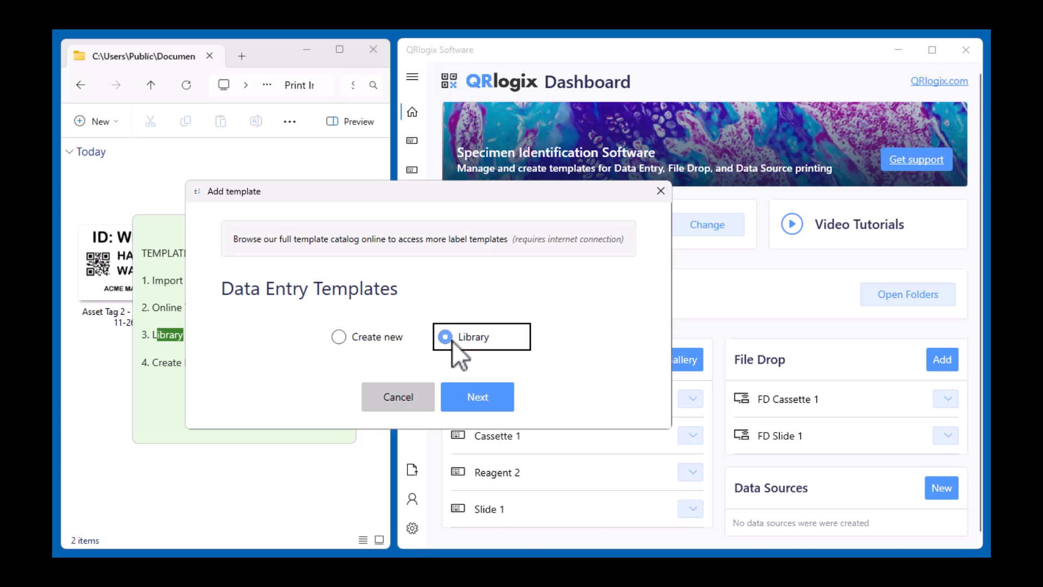
{"action": "left_click", "coordinate": [502, 399]}
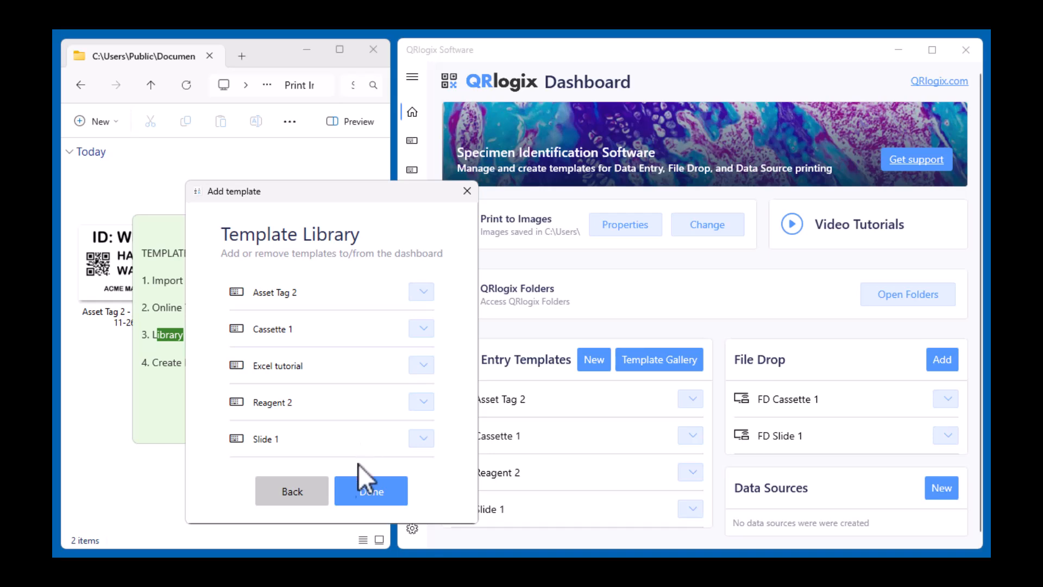
{"action": "left_click", "coordinate": [351, 484]}
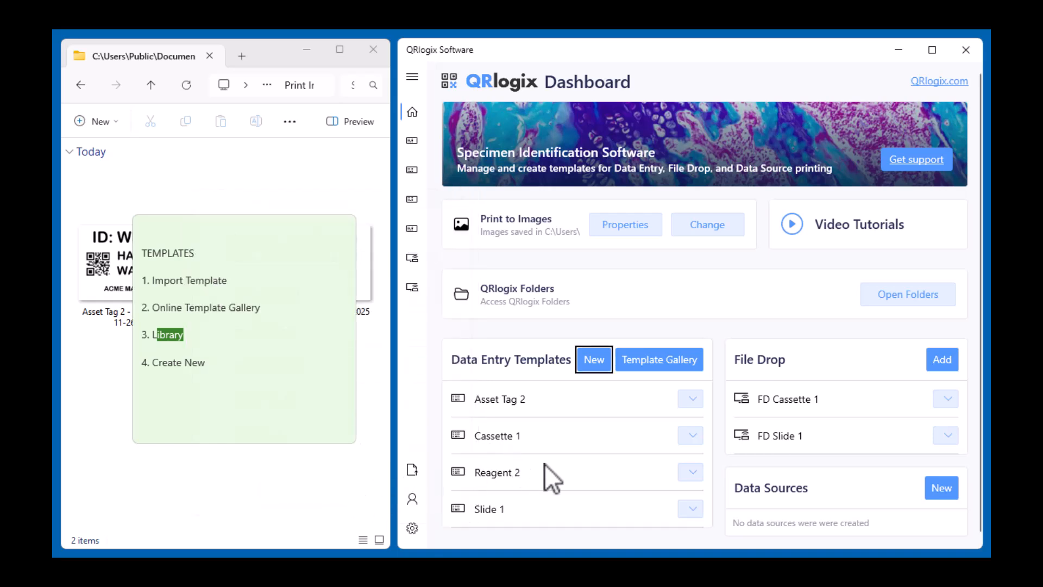
Step: Remove the Reagent 2 template from the dashboard, check the Template Library for it, and go back to the template source choice
{"action": "left_click", "coordinate": [690, 472]}
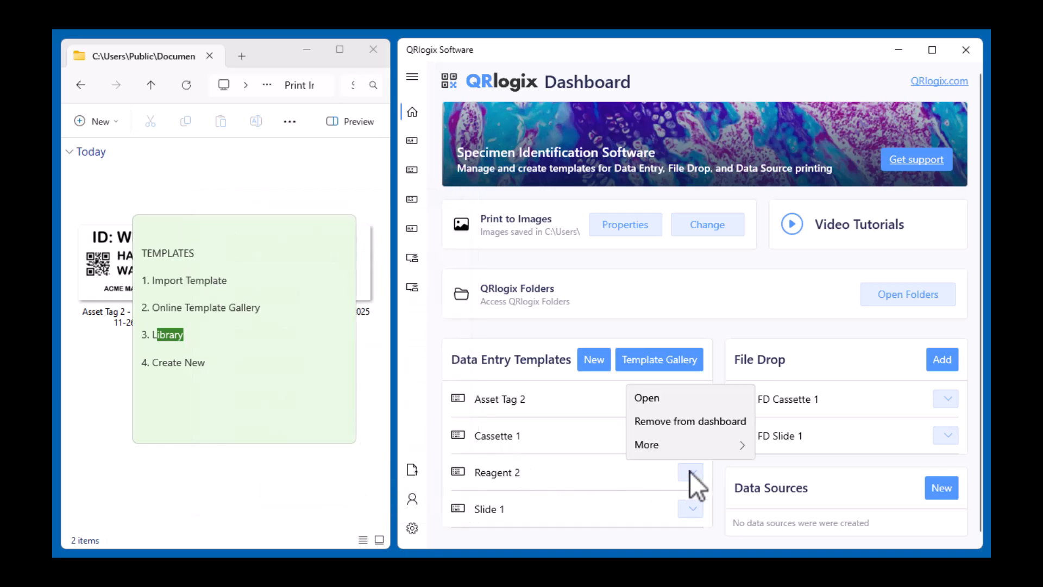
{"action": "left_click", "coordinate": [689, 421]}
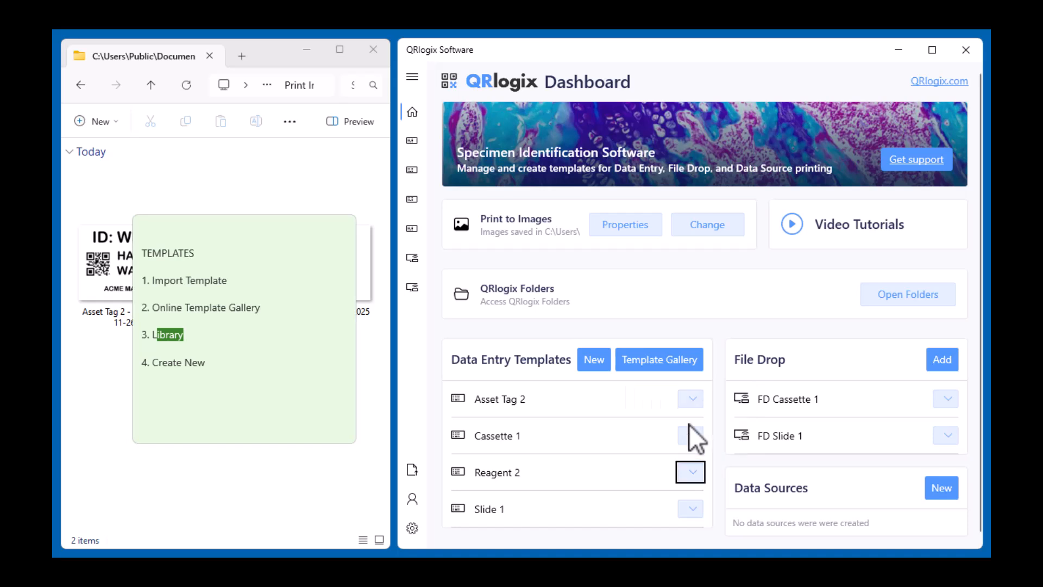
{"action": "left_click", "coordinate": [602, 361]}
{"action": "left_click", "coordinate": [497, 377]}
{"action": "left_click", "coordinate": [502, 434]}
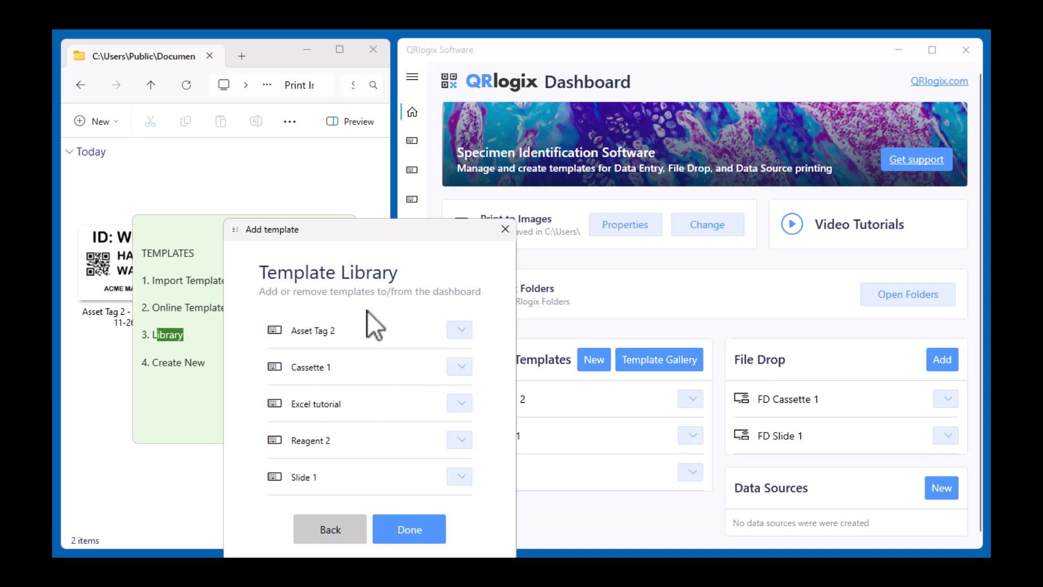
{"action": "left_click", "coordinate": [347, 531]}
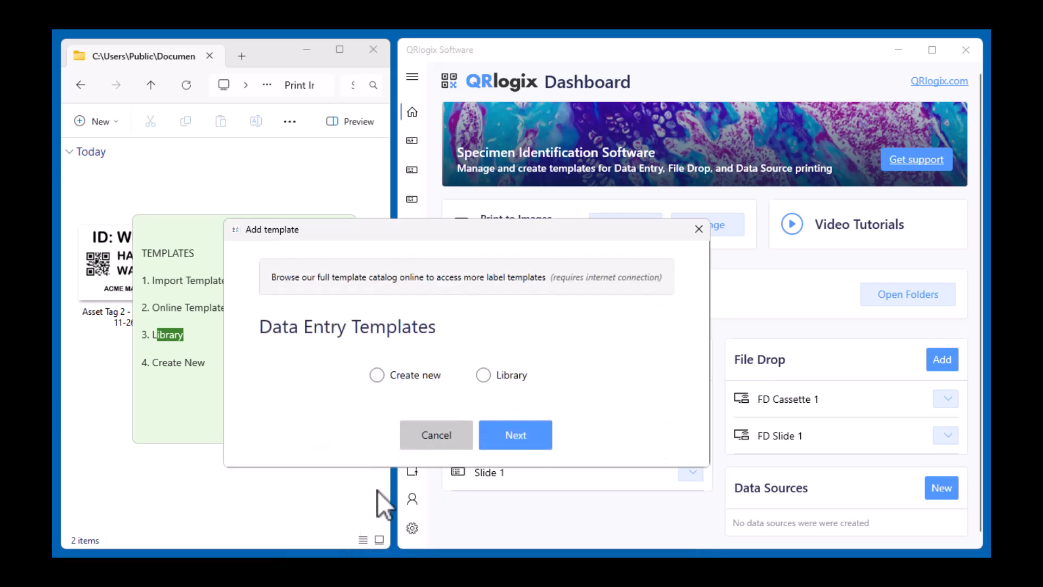
Step: Close the template source choice and highlight the Create New entry in the TEMPLATES note
{"action": "left_click", "coordinate": [698, 229]}
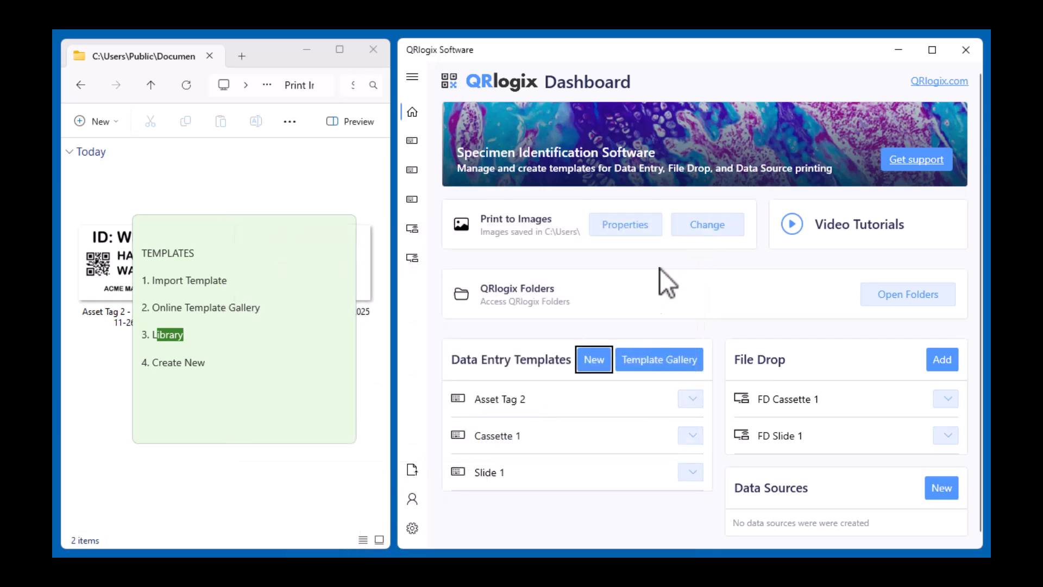
{"action": "left_click", "coordinate": [211, 366]}
{"action": "left_click_drag", "start_coordinate": [212, 366], "coordinate": [139, 365]}
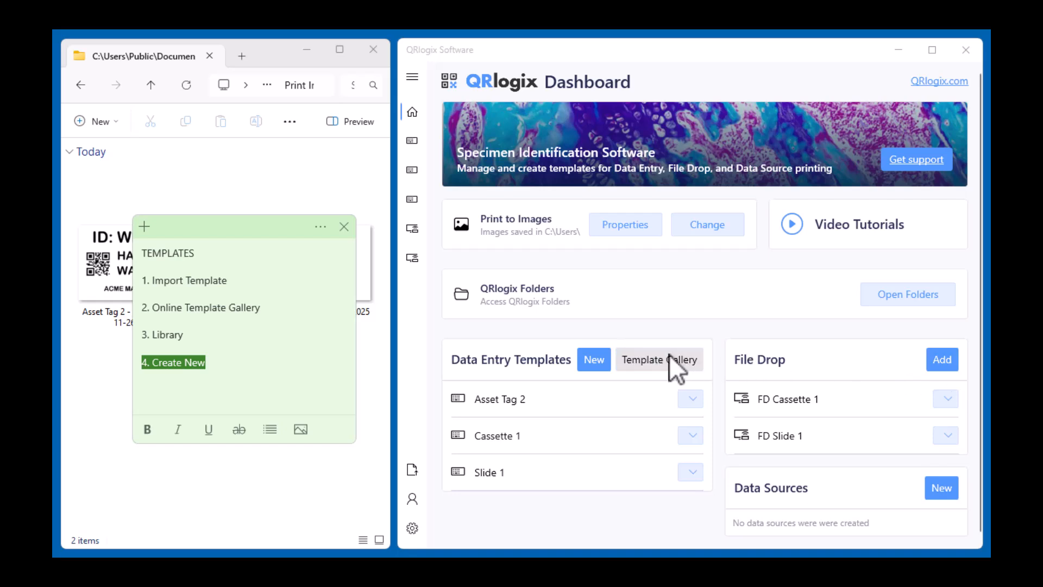
Step: Start creating a new data entry template using a common size label of 2" x 1"
{"action": "left_click", "coordinate": [603, 366]}
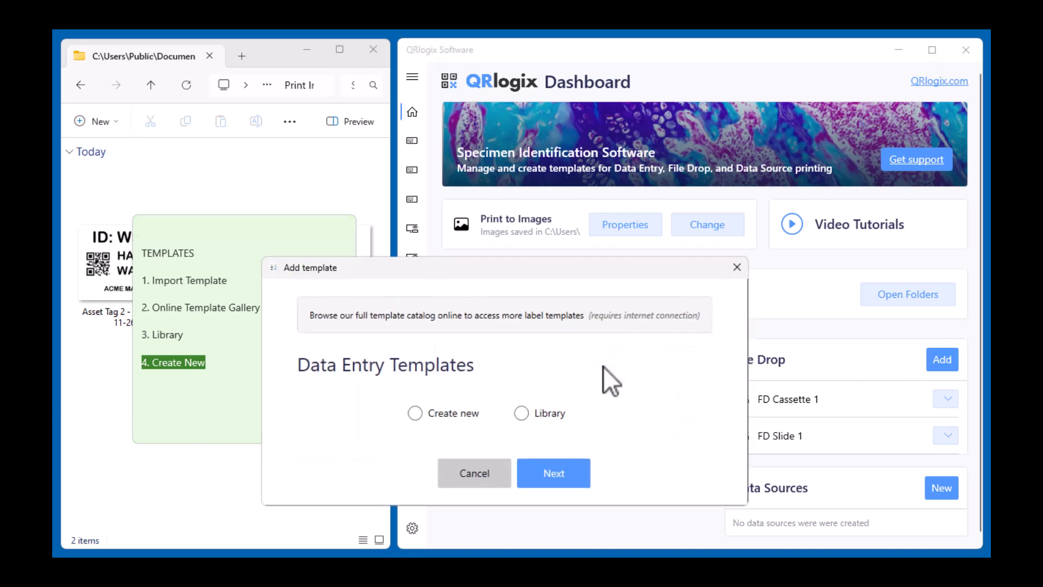
{"action": "left_click", "coordinate": [451, 414]}
{"action": "left_click", "coordinate": [563, 465]}
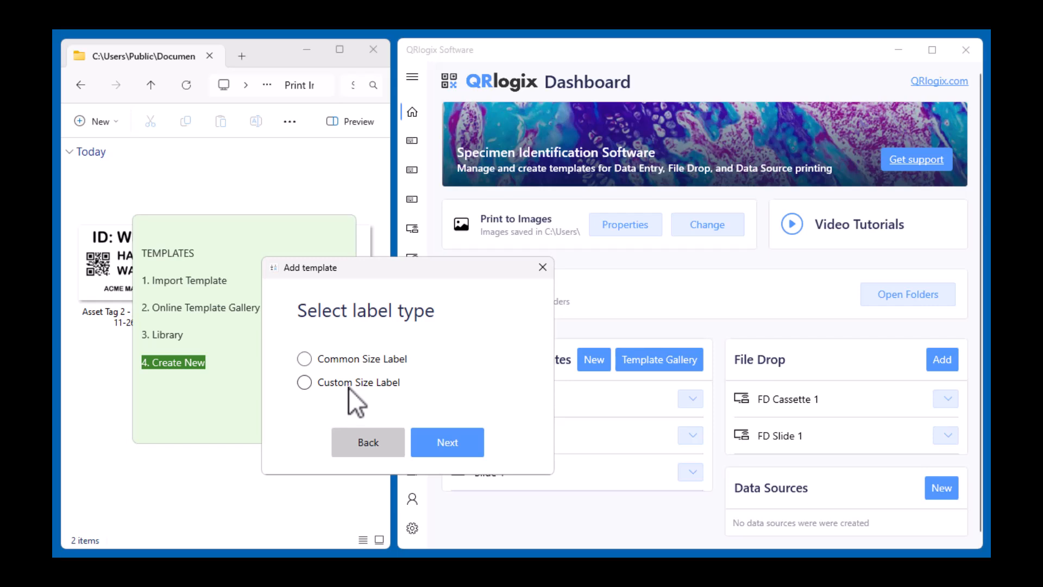
{"action": "left_click", "coordinate": [361, 360]}
{"action": "left_click", "coordinate": [378, 447]}
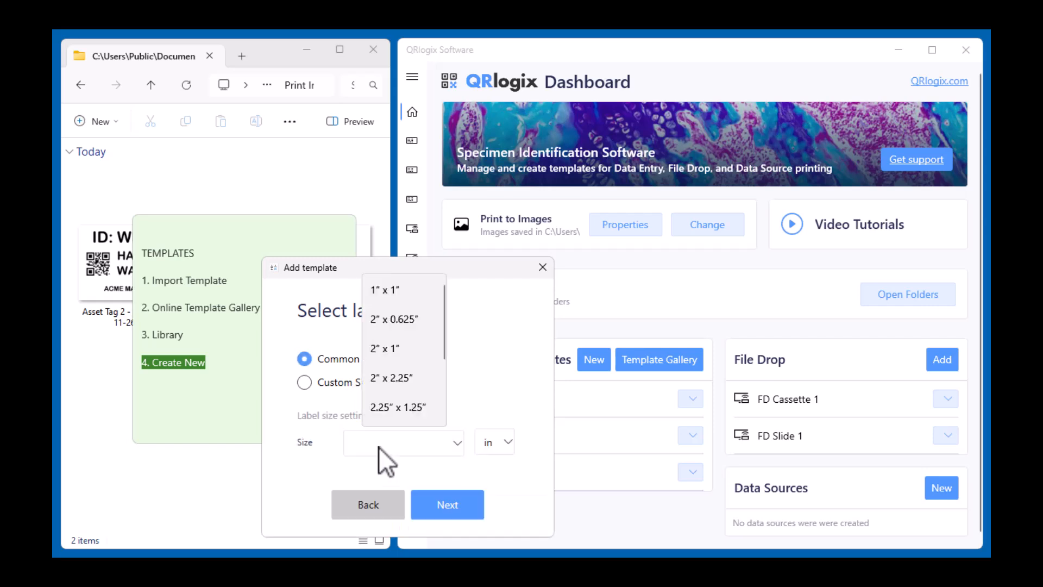
{"action": "left_click", "coordinate": [390, 350]}
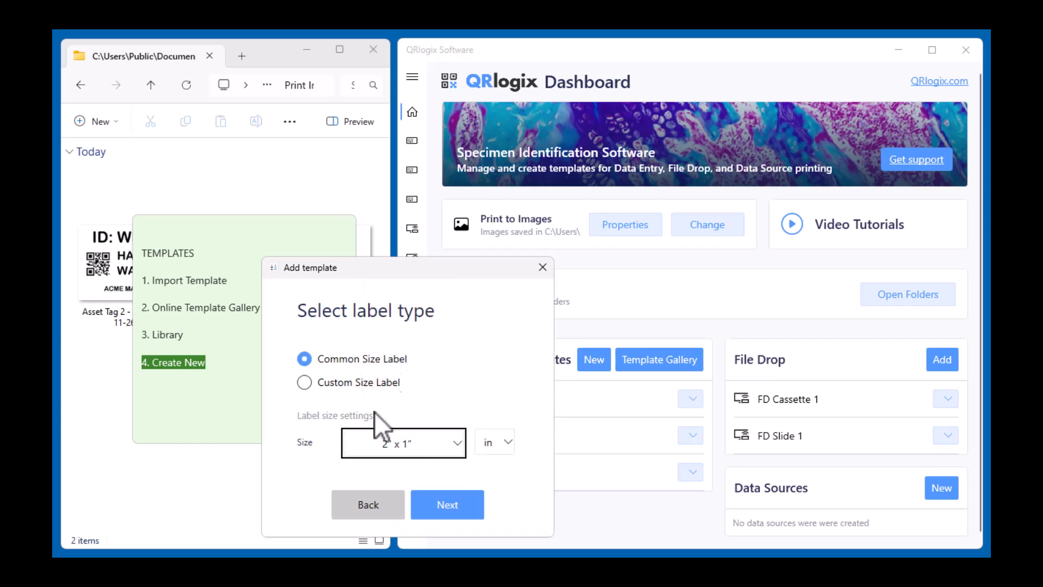
{"action": "left_click", "coordinate": [441, 505]}
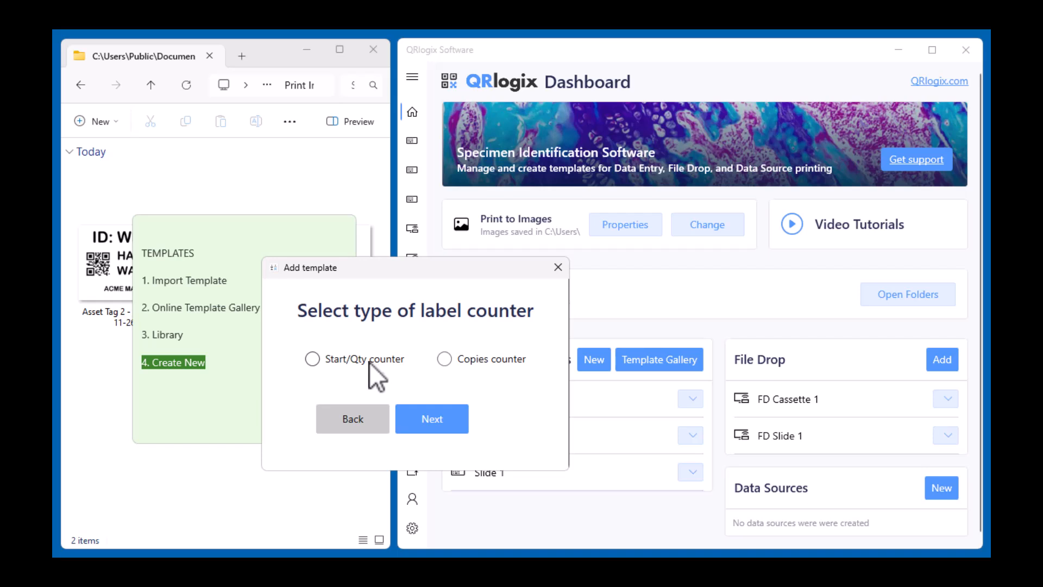
Step: Choose the Copies counter for the new template, continue to the naming page, and close the wizard without saving
{"action": "left_click", "coordinate": [359, 363]}
{"action": "left_click", "coordinate": [478, 361]}
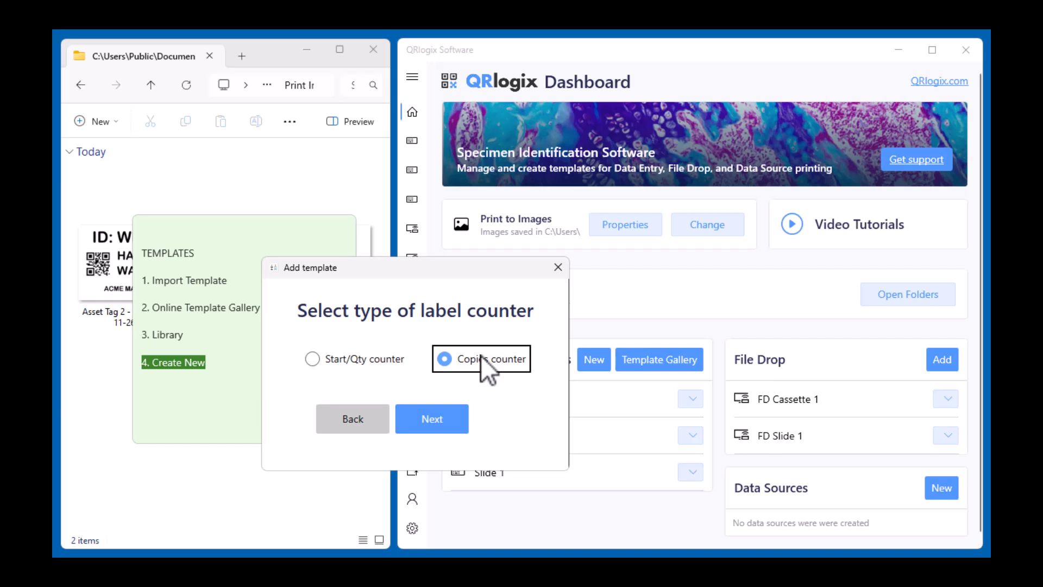
{"action": "left_click", "coordinate": [427, 423]}
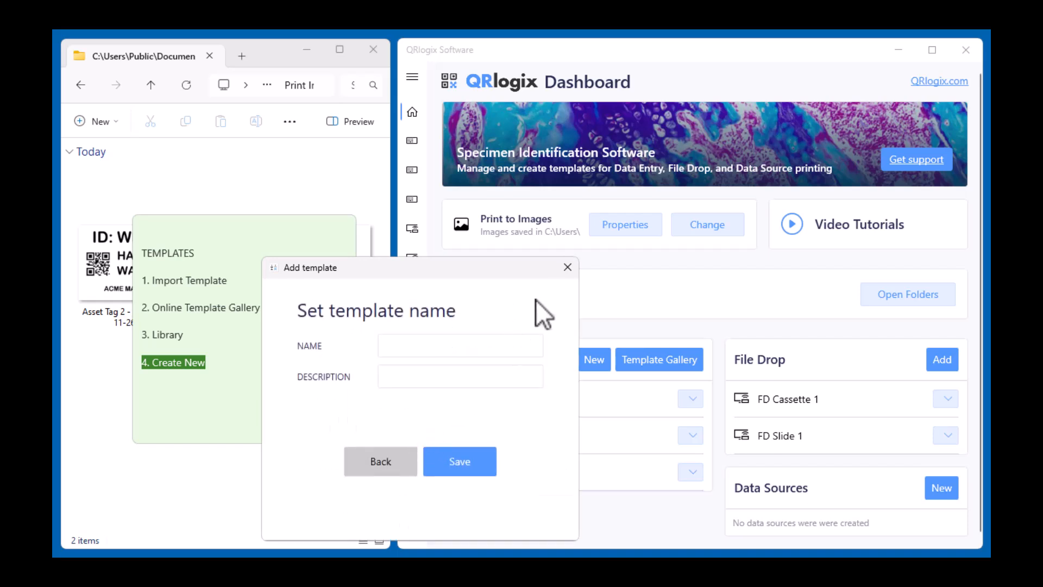
{"action": "left_click", "coordinate": [566, 268]}
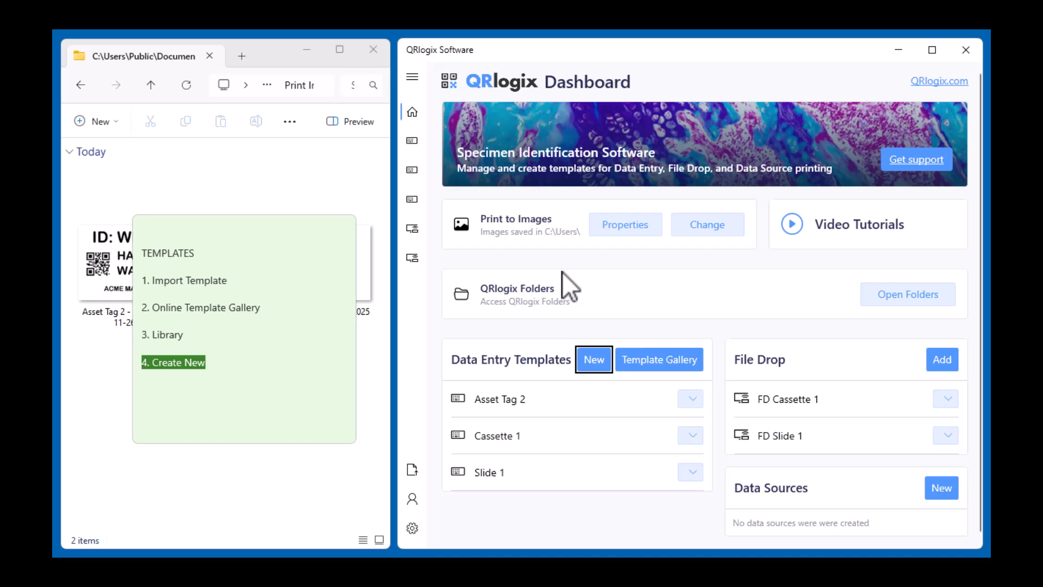
Step: Move the TEMPLATES note down off the printed images, and highlight DATA ENTRY in the PRINTING METHODS note
{"action": "left_click", "coordinate": [263, 227]}
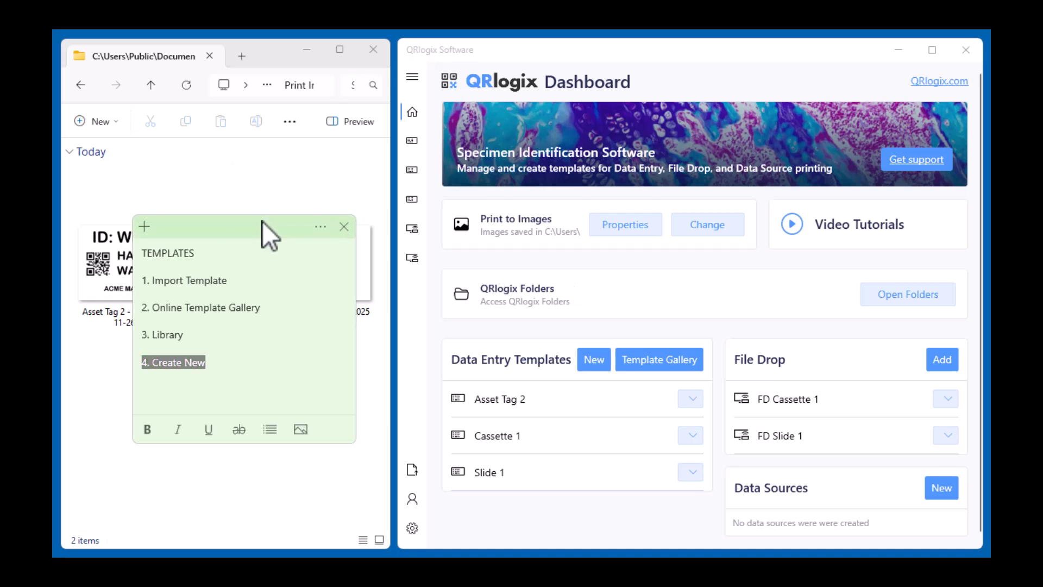
{"action": "left_click_drag", "start_coordinate": [262, 227], "coordinate": [234, 372]}
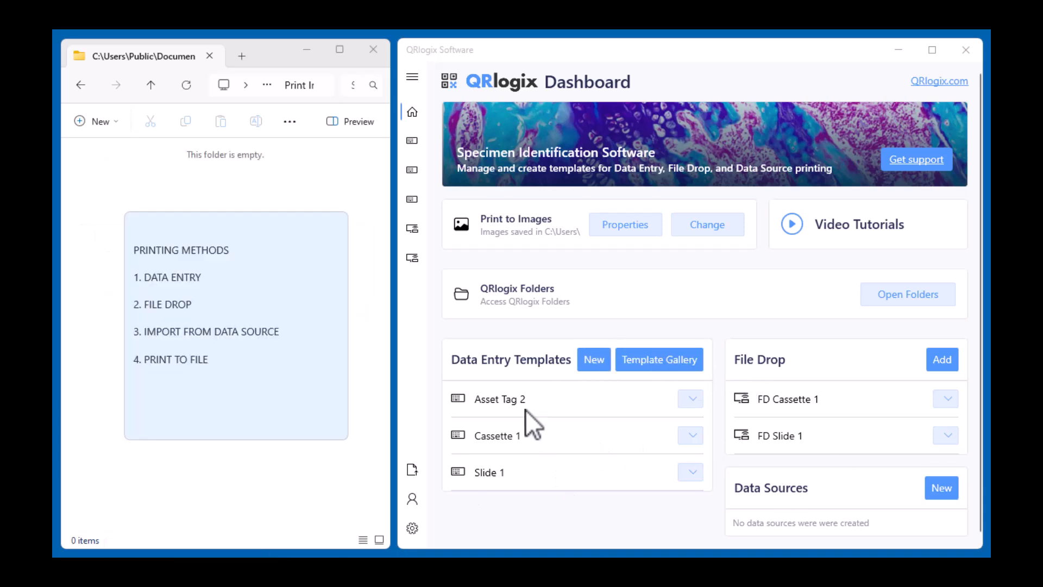
{"action": "left_click", "coordinate": [239, 281]}
{"action": "left_click_drag", "start_coordinate": [203, 277], "coordinate": [139, 278]}
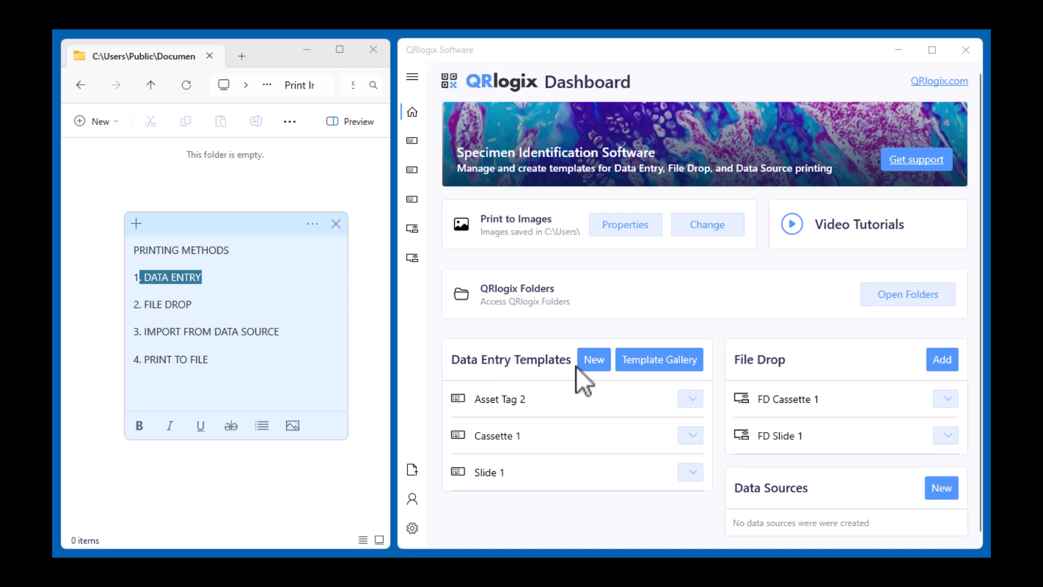
Step: Open the Slide 1 template and enter TOP LINE in Field 1, MIDDLE LINE in Field 3 and BOTTOM in Field 5
{"action": "left_click", "coordinate": [488, 473]}
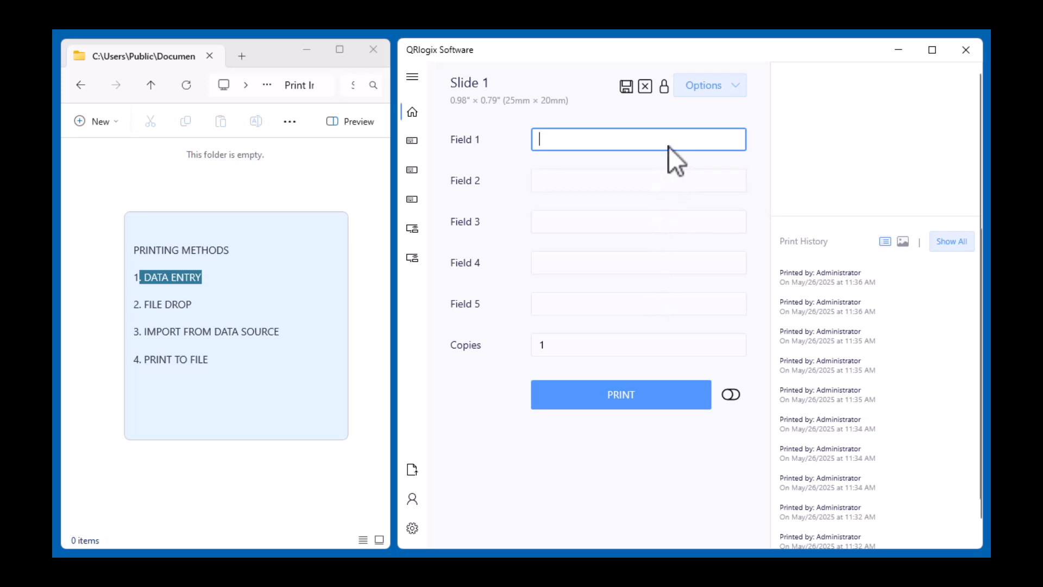
{"action": "type", "text": "TOP LINE"}
{"action": "key", "text": "Tab"}
{"action": "key", "text": "Tab"}
{"action": "type", "text": "MIDDLE L"}
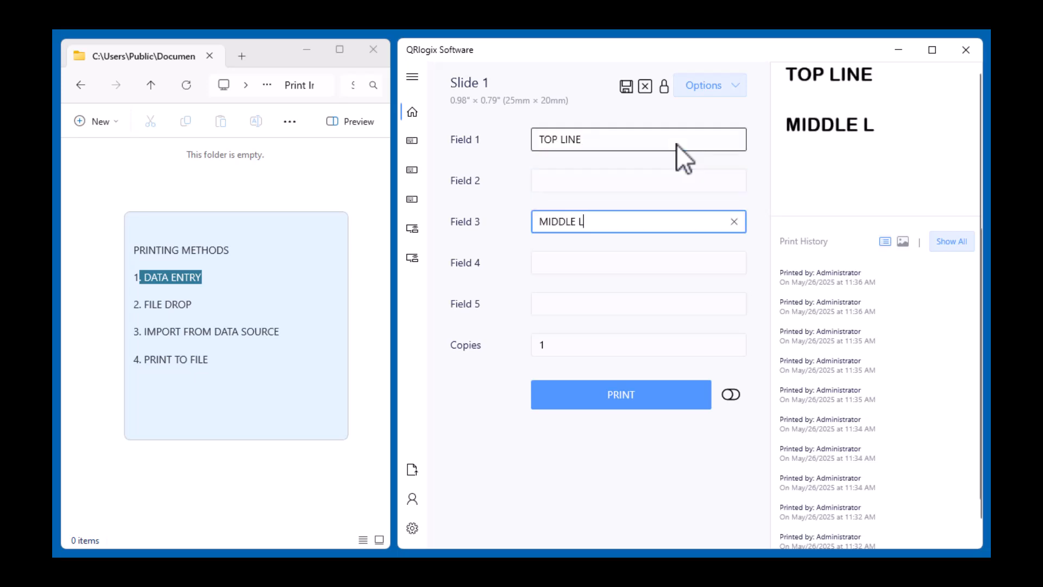
{"action": "type", "text": "INE"}
{"action": "key", "text": "Tab"}
{"action": "key", "text": "Tab"}
{"action": "key", "text": "Tab"}
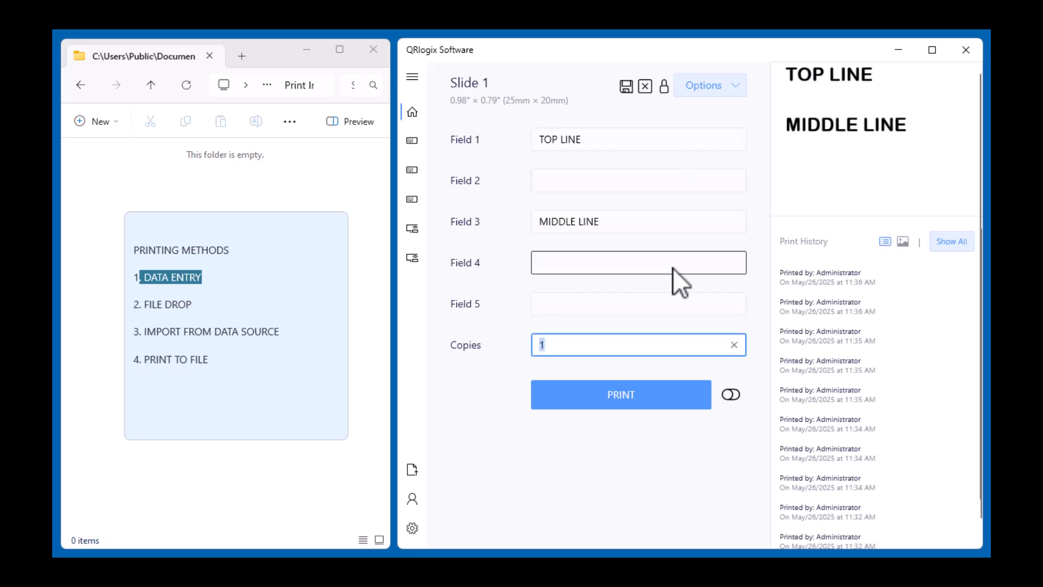
{"action": "left_click", "coordinate": [671, 297]}
{"action": "type", "text": "BOTTOM"}
{"action": "key", "text": "Tab"}
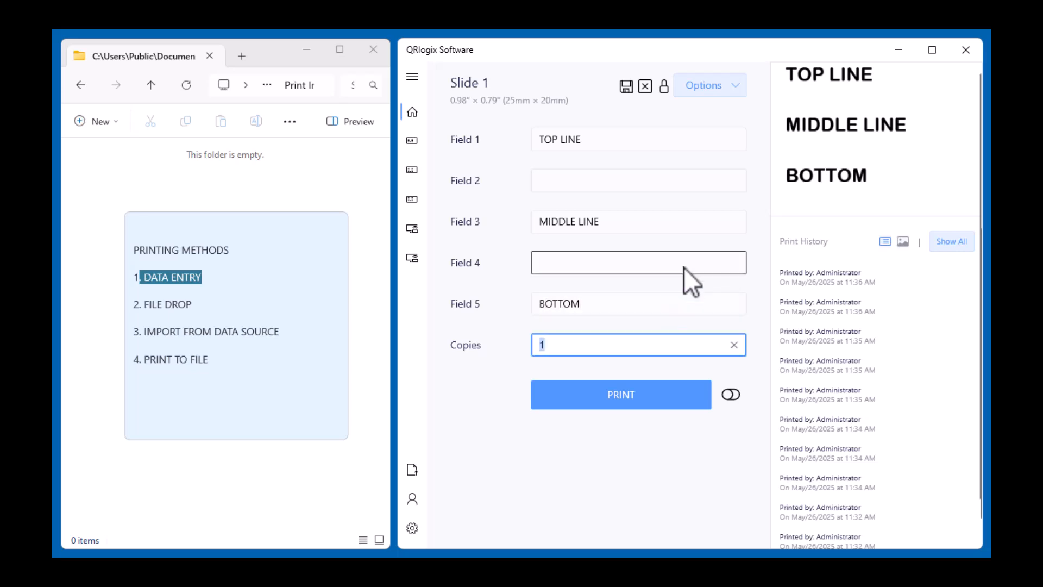
Step: Move the PRINTING METHODS note down and print one copy of the Slide 1 label
{"action": "left_click", "coordinate": [286, 232]}
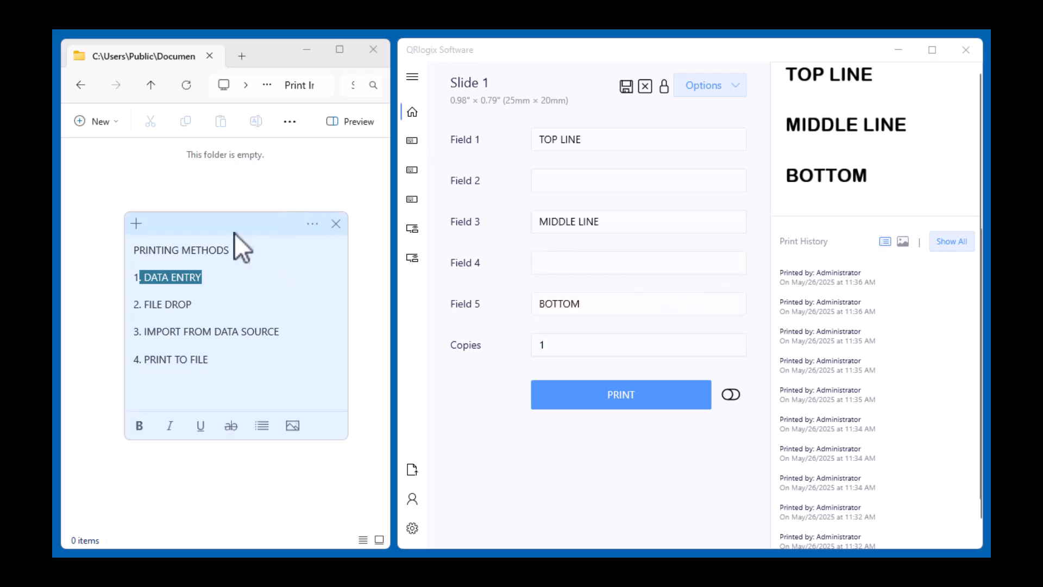
{"action": "left_click_drag", "start_coordinate": [233, 231], "coordinate": [243, 365]}
{"action": "left_click", "coordinate": [653, 396]}
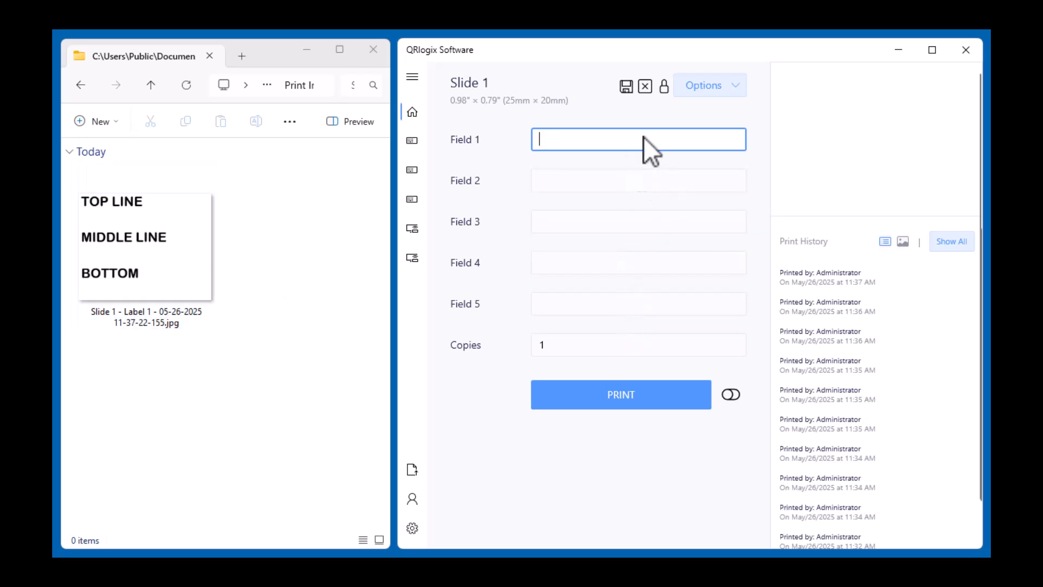
Step: Open Slide 1's barcode reader settings in the Form Builder and set the sample scan to S22;8008;B;1;BOB MARLEY
{"action": "left_click", "coordinate": [720, 85]}
{"action": "left_click", "coordinate": [707, 108]}
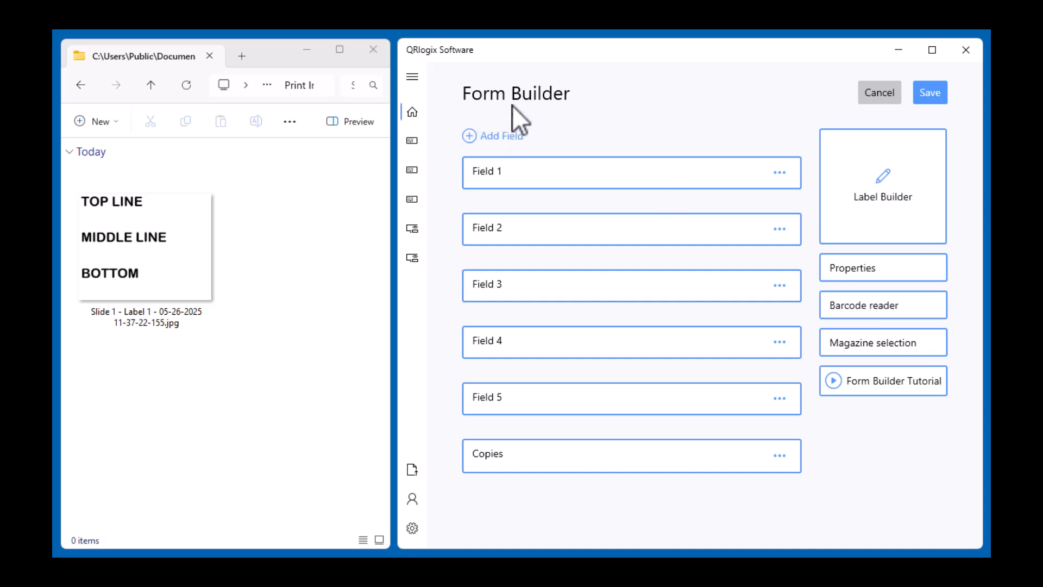
{"action": "left_click", "coordinate": [895, 307]}
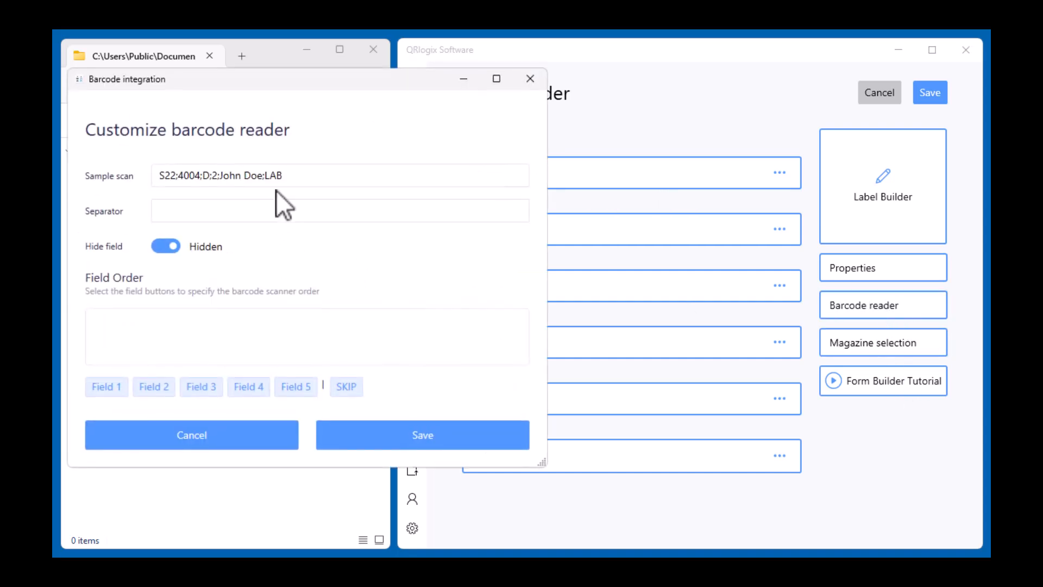
{"action": "left_click", "coordinate": [284, 181]}
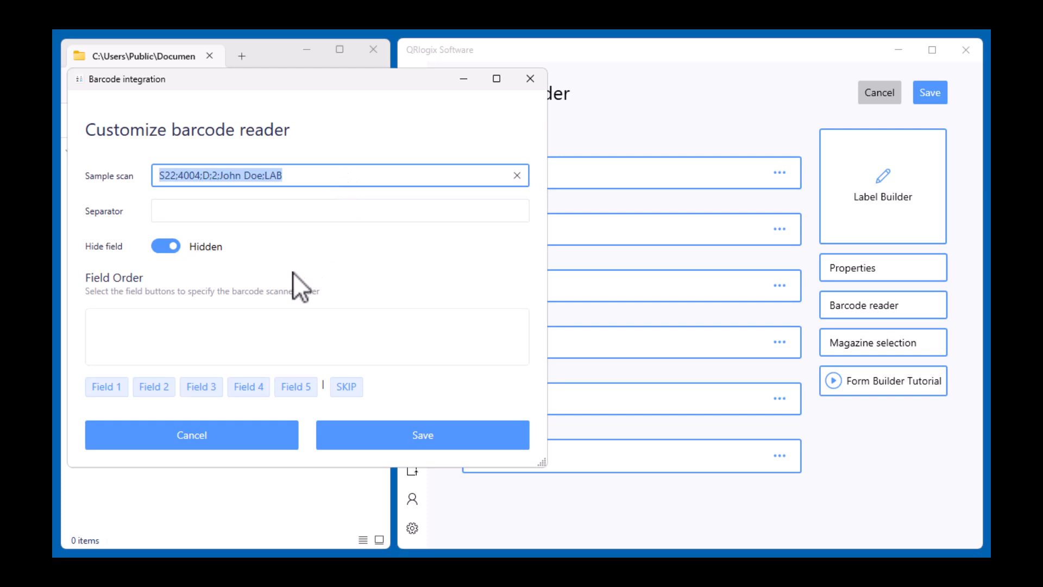
{"action": "type", "text": "S22;8008;B;1;BOB MARLEY"}
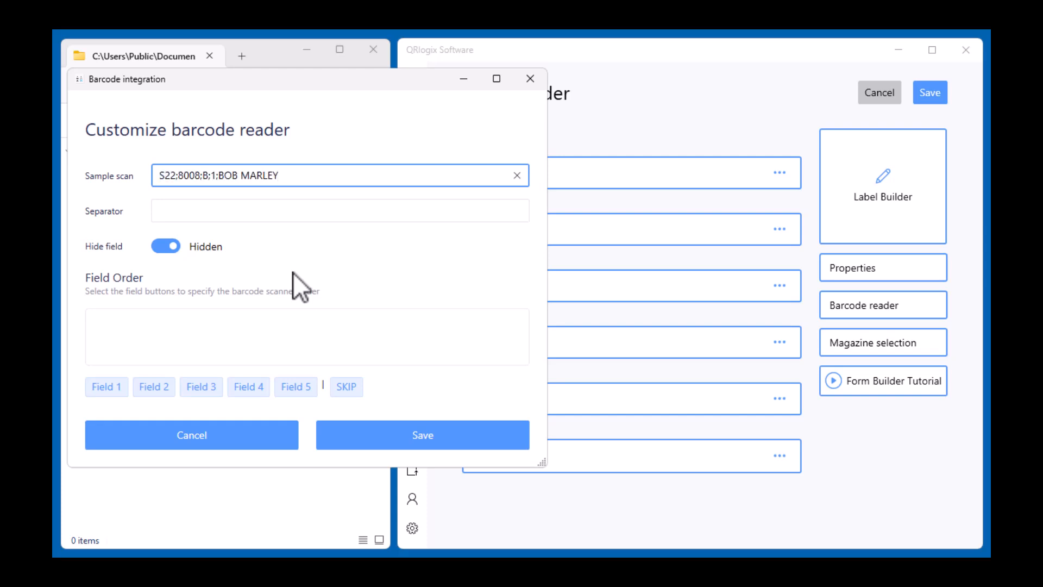
Step: Set the barcode separator to a semicolon and switch the barcode reader field to Unhidden
{"action": "left_click", "coordinate": [202, 212]}
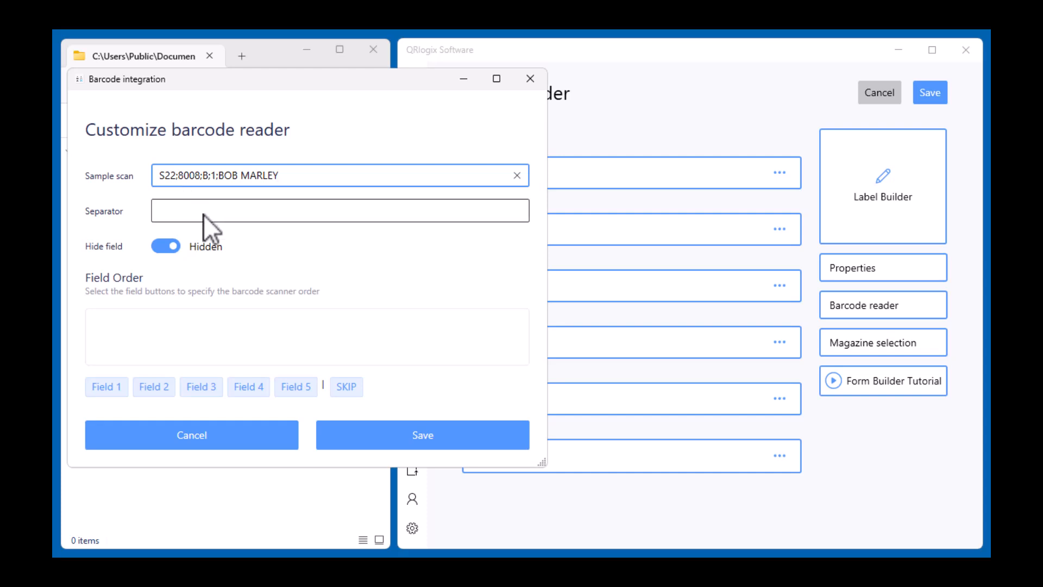
{"action": "triple_click", "coordinate": [179, 178]}
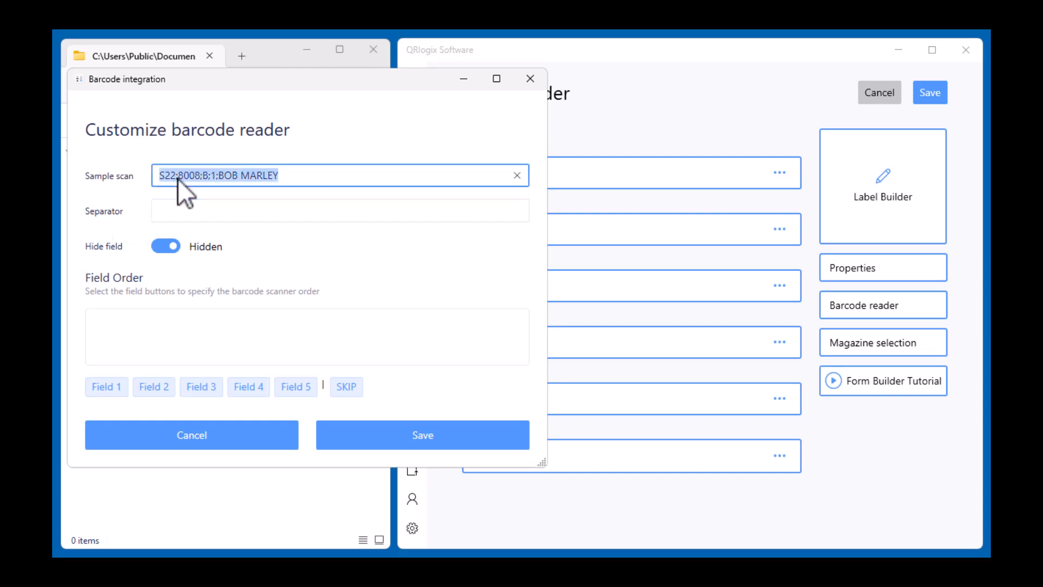
{"action": "left_click", "coordinate": [177, 178]}
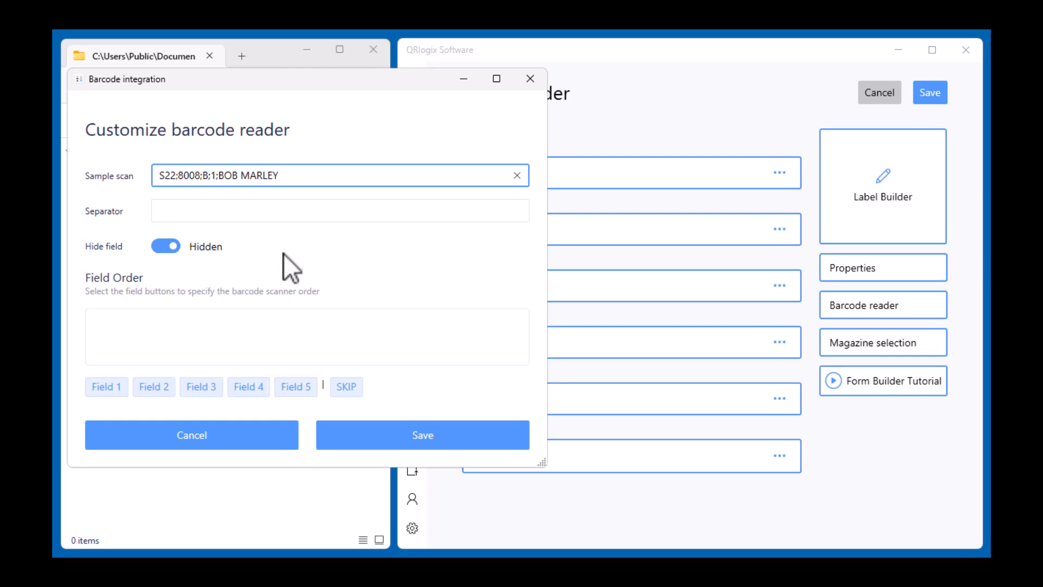
{"action": "left_click", "coordinate": [273, 216]}
{"action": "type", "text": ";"}
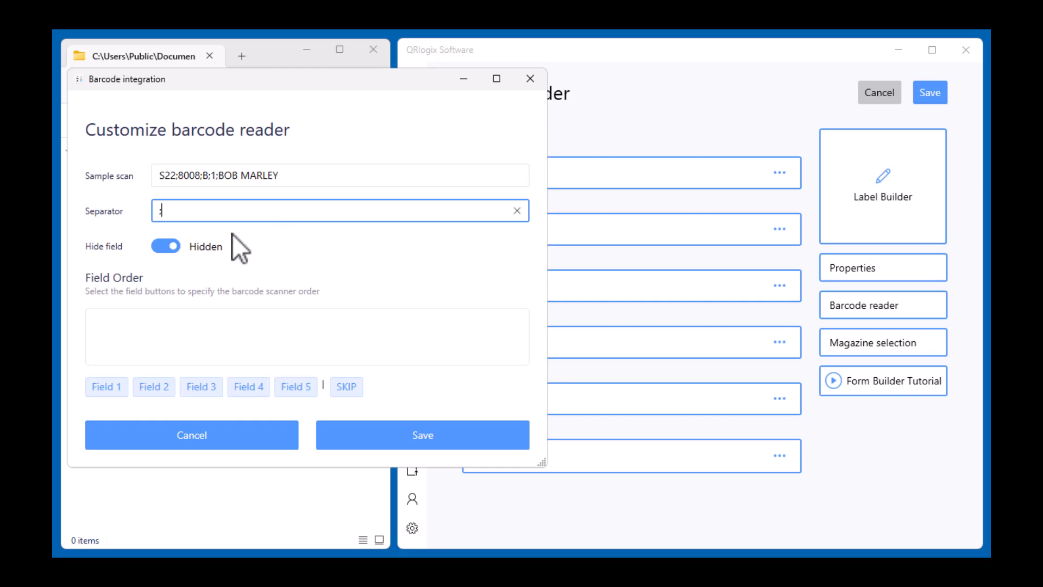
{"action": "left_click", "coordinate": [165, 247]}
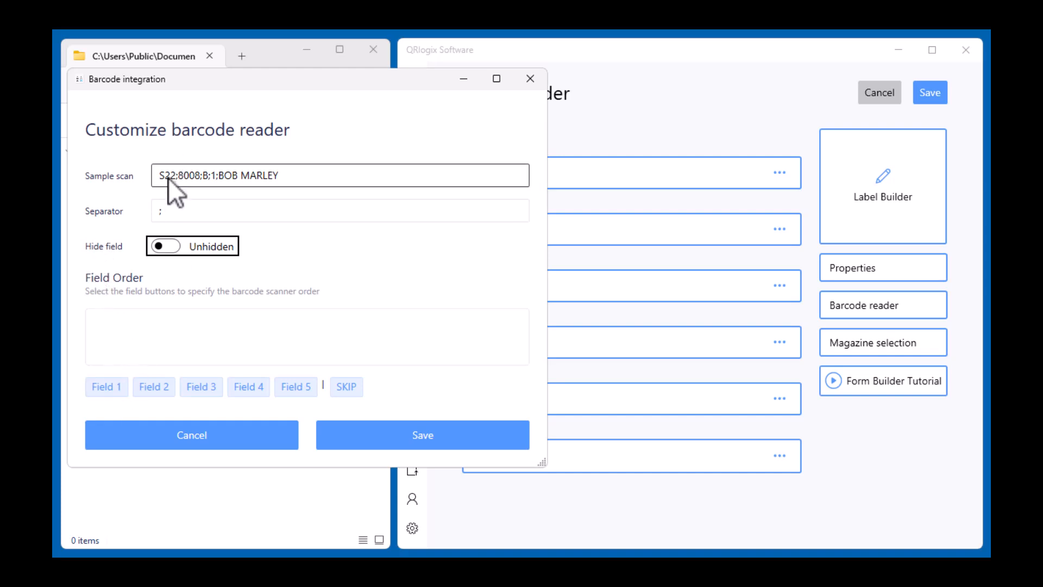
Step: Set the scan's field order to Field 1 through Field 5, then save the barcode settings and the Slide 1 form
{"action": "left_click", "coordinate": [114, 382]}
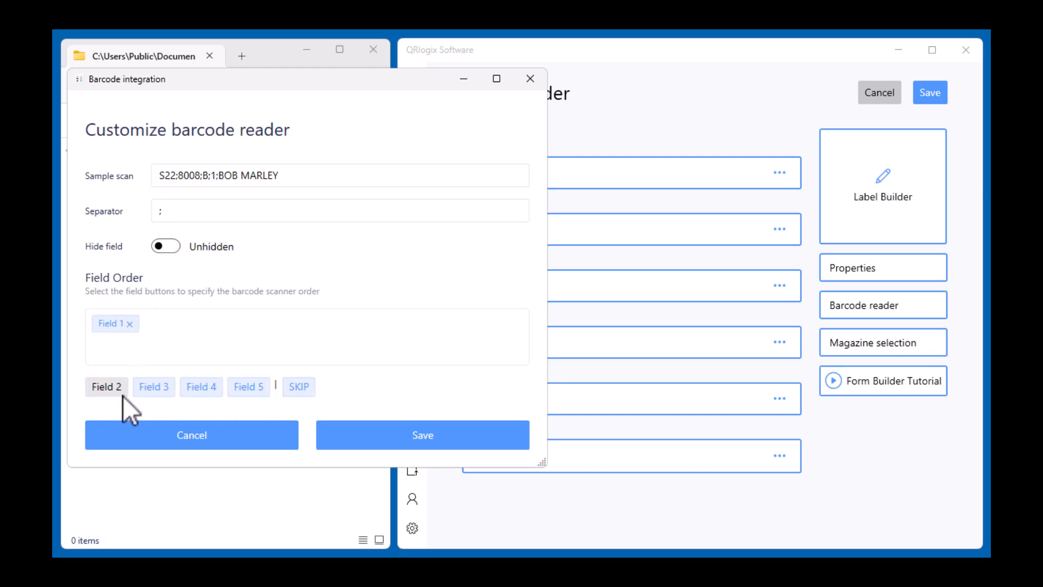
{"action": "left_click", "coordinate": [106, 388]}
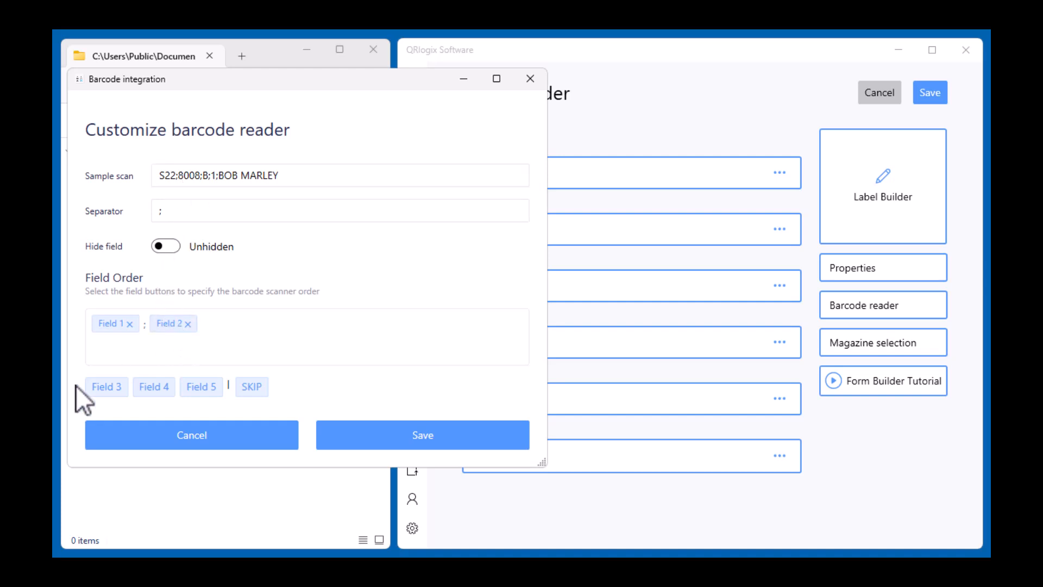
{"action": "left_click", "coordinate": [92, 388]}
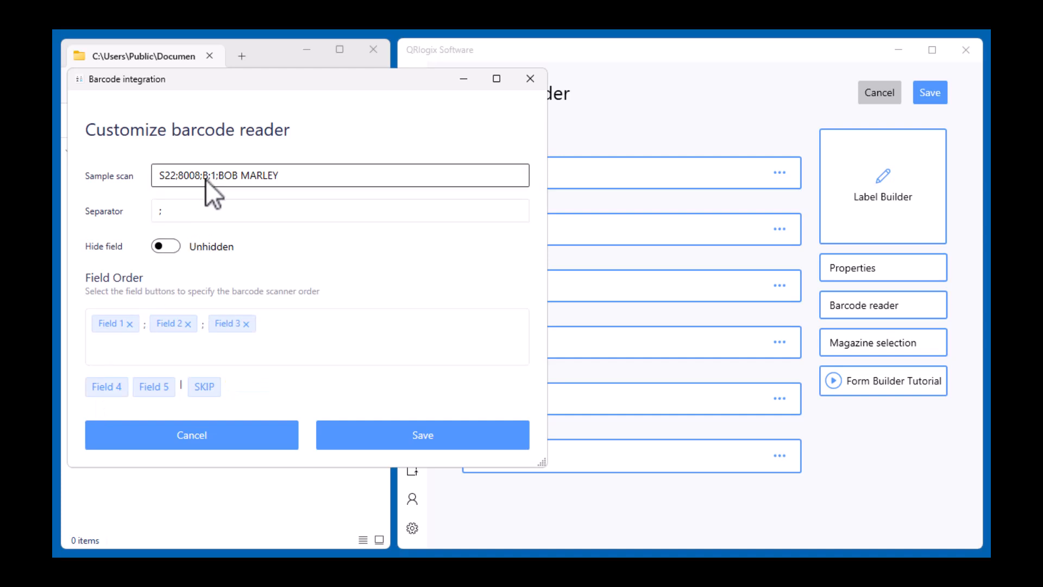
{"action": "left_click", "coordinate": [101, 390]}
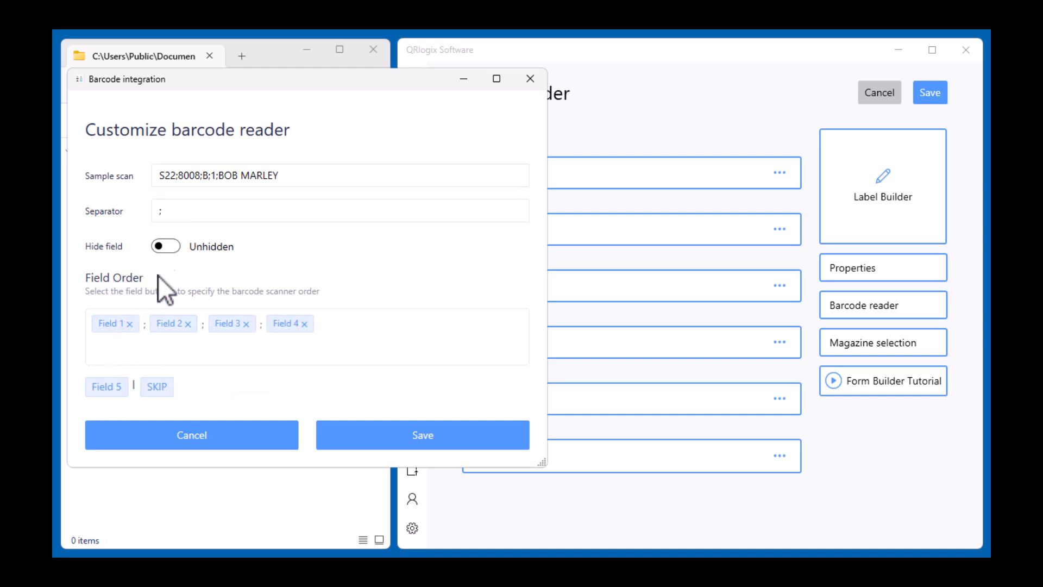
{"action": "left_click", "coordinate": [116, 391]}
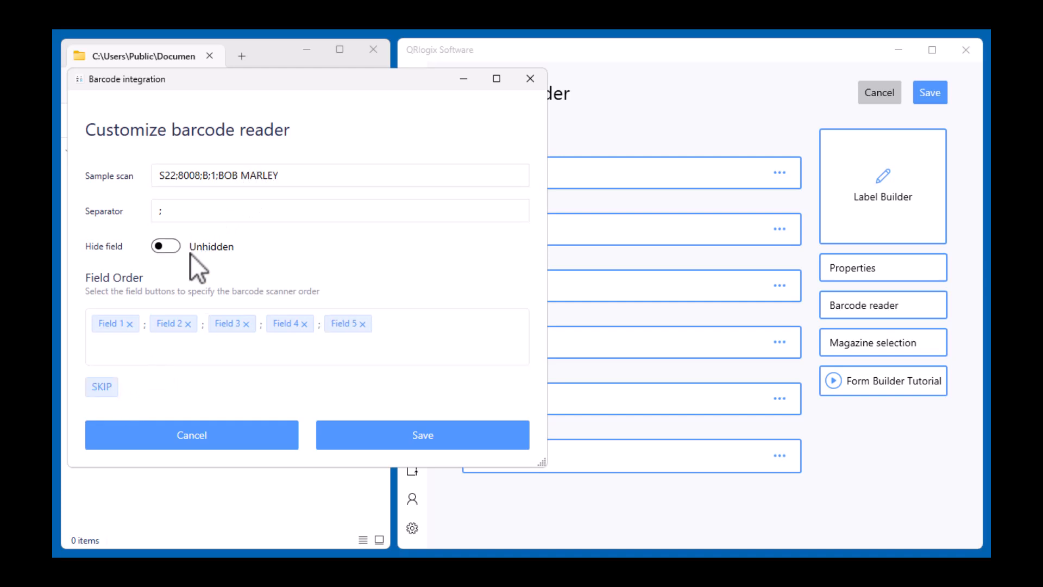
{"action": "left_click", "coordinate": [356, 429]}
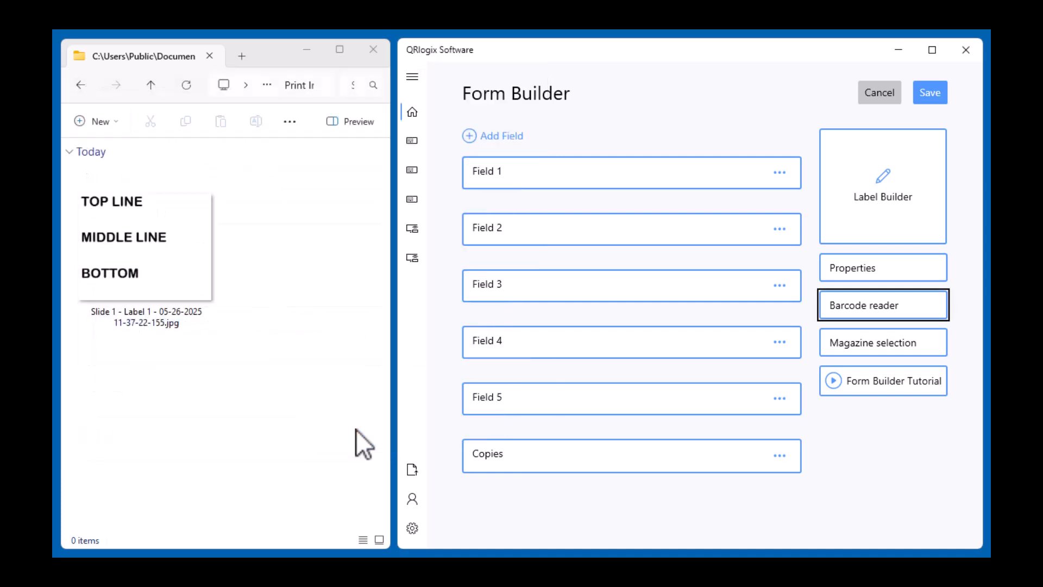
{"action": "left_click", "coordinate": [921, 101]}
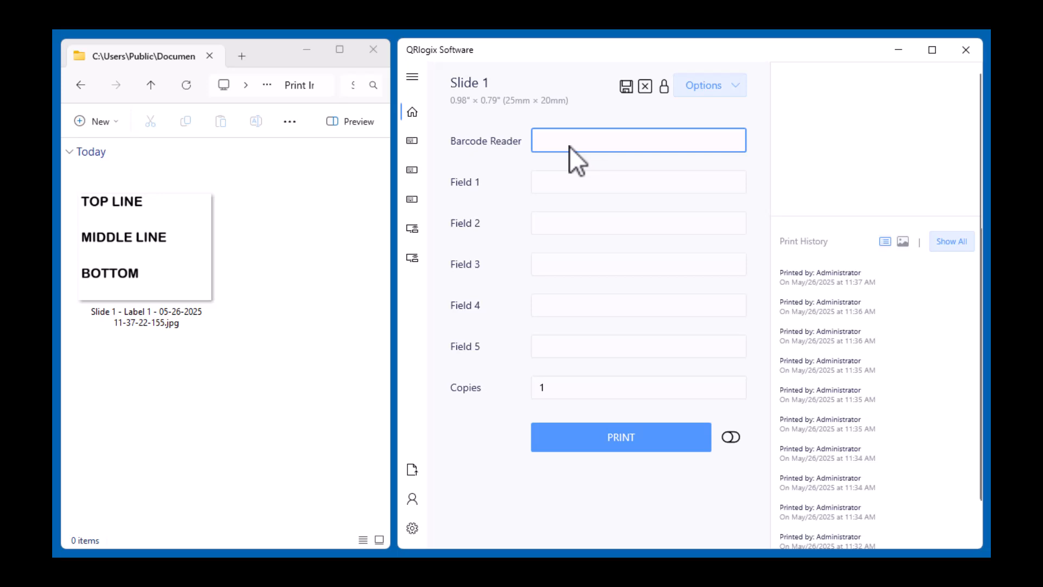
Step: Lock Field 1 through Field 5 on the Slide 1 form, leaving Copies unlocked, and finish editing the locks
{"action": "left_click", "coordinate": [662, 88]}
{"action": "left_click", "coordinate": [727, 180]}
{"action": "left_click", "coordinate": [731, 223]}
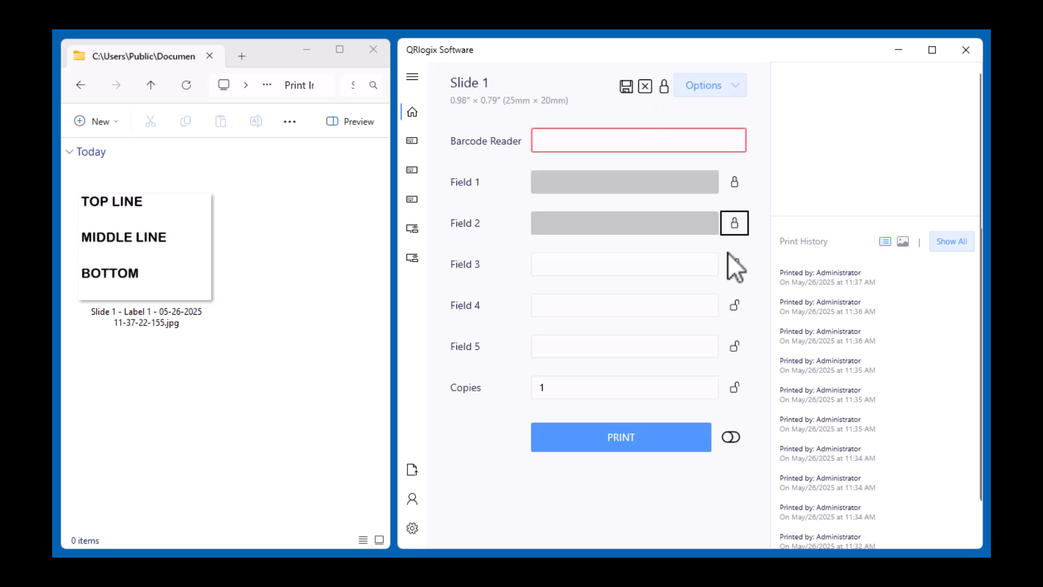
{"action": "left_click", "coordinate": [734, 265]}
{"action": "left_click", "coordinate": [734, 306]}
{"action": "left_click", "coordinate": [734, 346]}
{"action": "left_click", "coordinate": [732, 385]}
{"action": "left_click", "coordinate": [733, 386]}
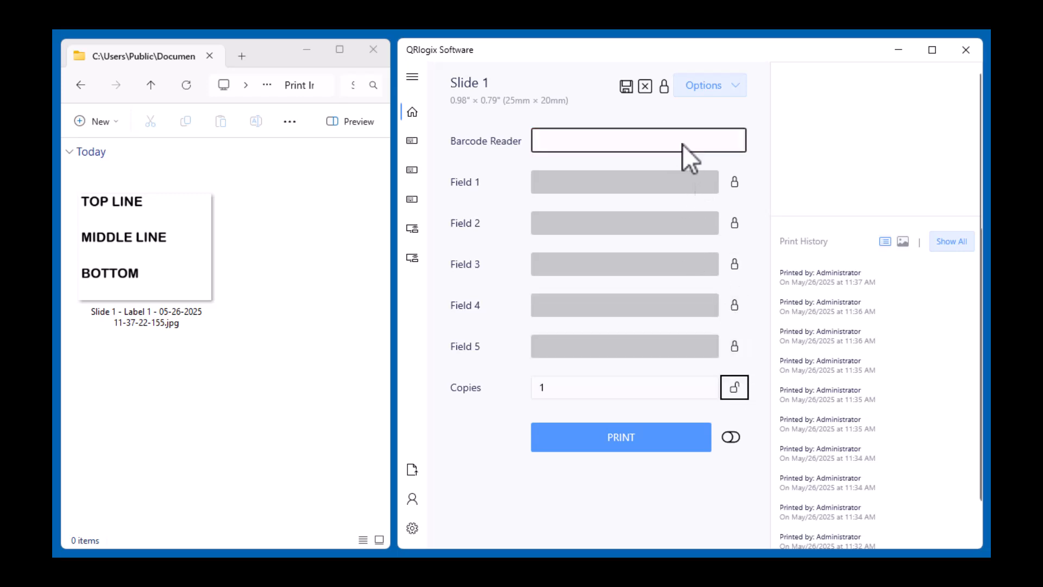
{"action": "left_click", "coordinate": [664, 85]}
Step: Enter the scan S22;8008;B;1;BOB MARLEY in the Barcode Reader field, set Copies to 3 and print the labels
{"action": "left_click", "coordinate": [679, 140]}
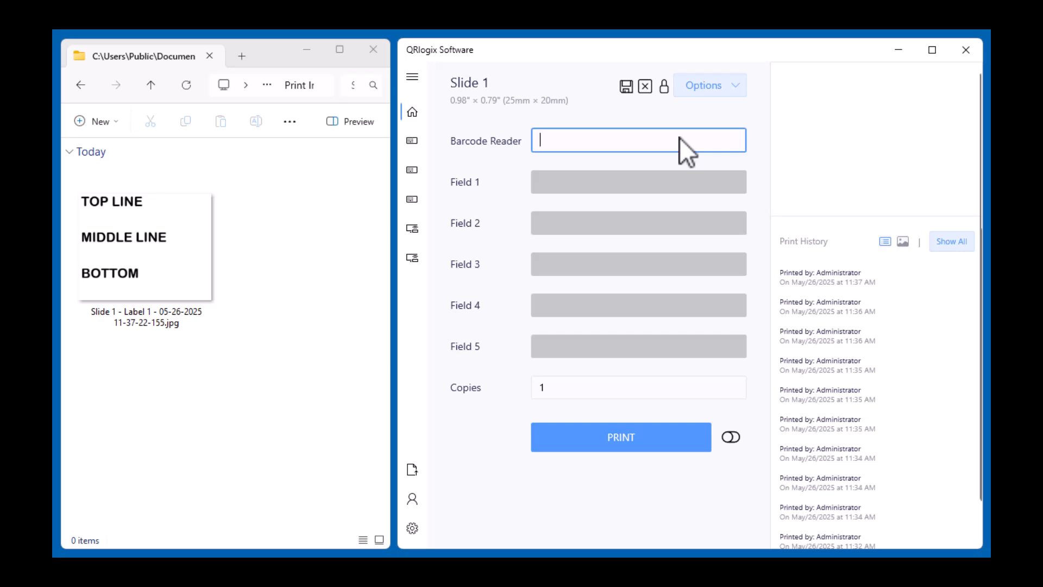
{"action": "type", "text": "S22;8008;B;1;BOB MARLEY"}
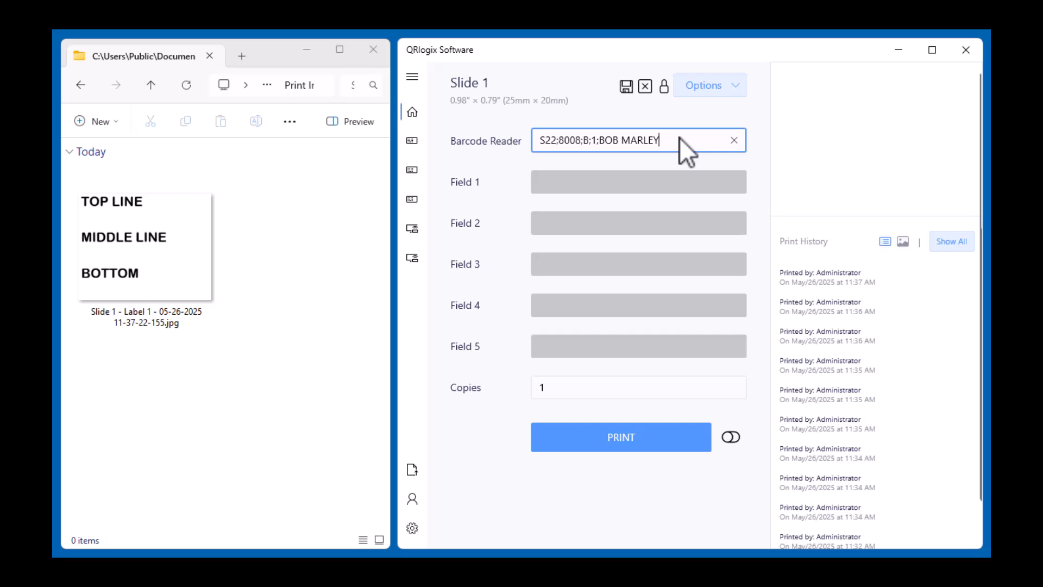
{"action": "key", "text": "Return"}
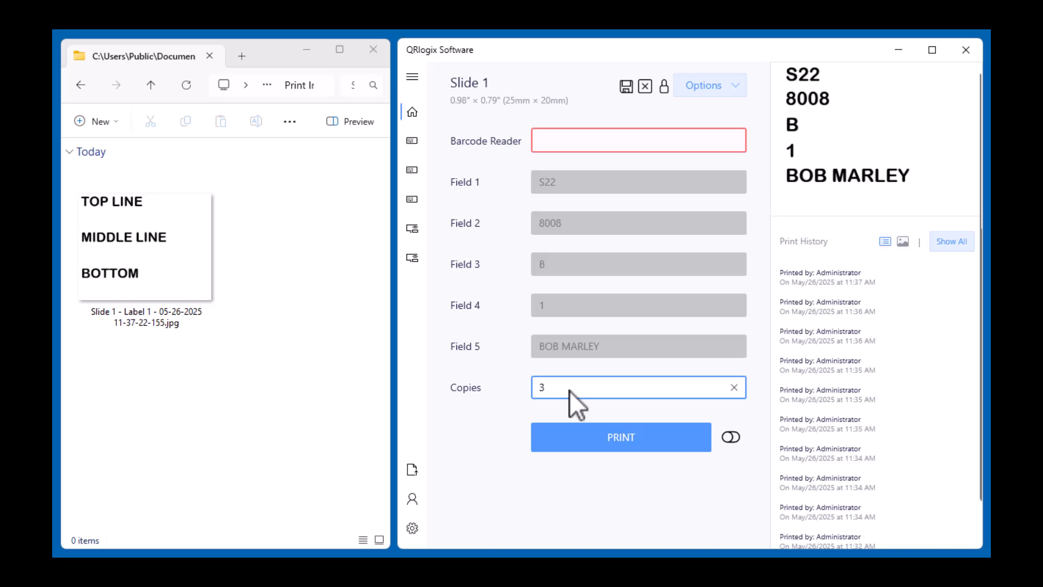
{"action": "key", "text": "Tab"}
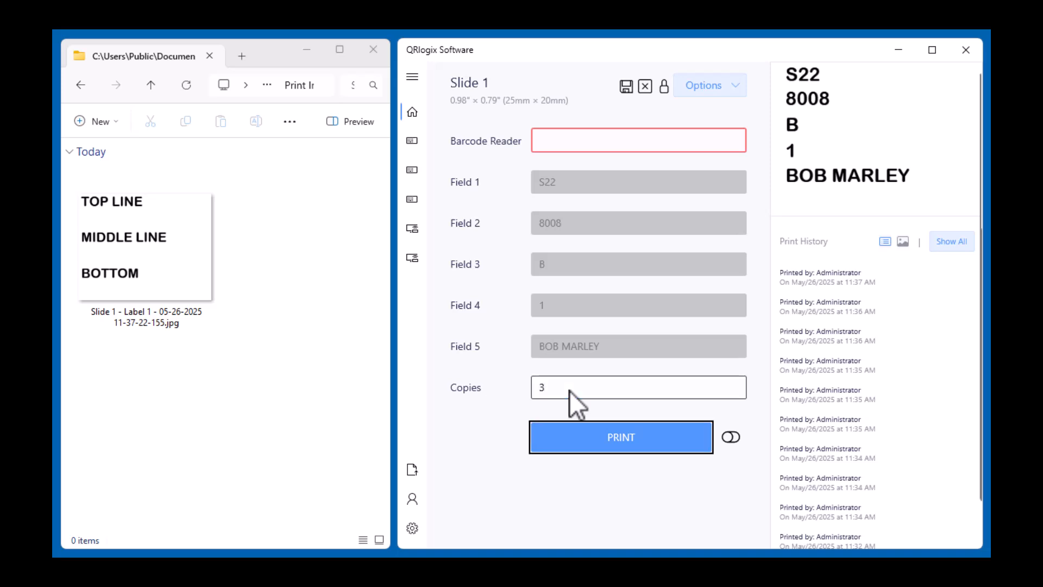
{"action": "key", "text": "Return"}
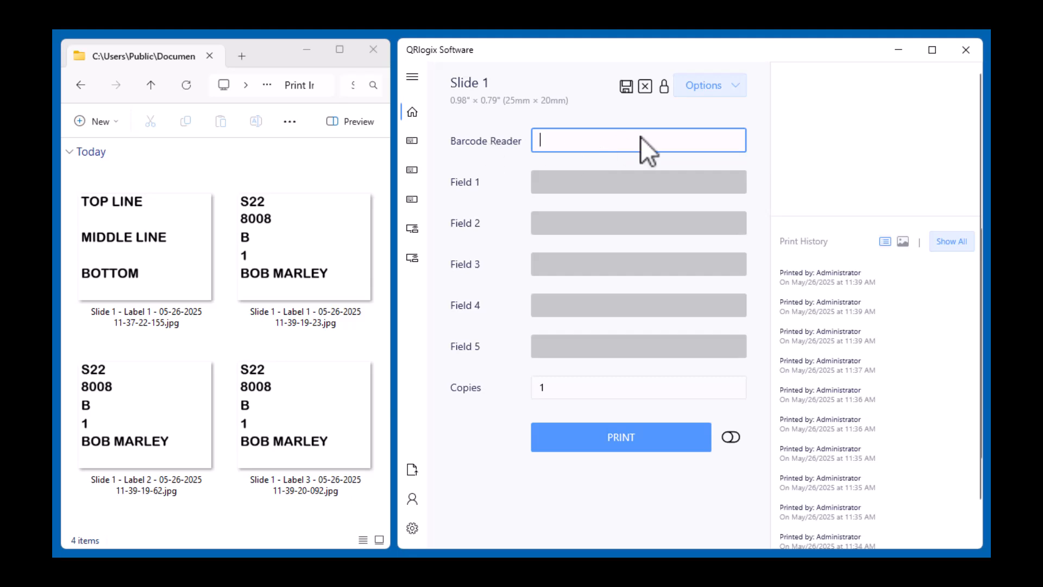
Step: Browse the Template Gallery from the dashboard and add the Microscope slide H1 template from the Laboratory category
{"action": "left_click", "coordinate": [409, 113]}
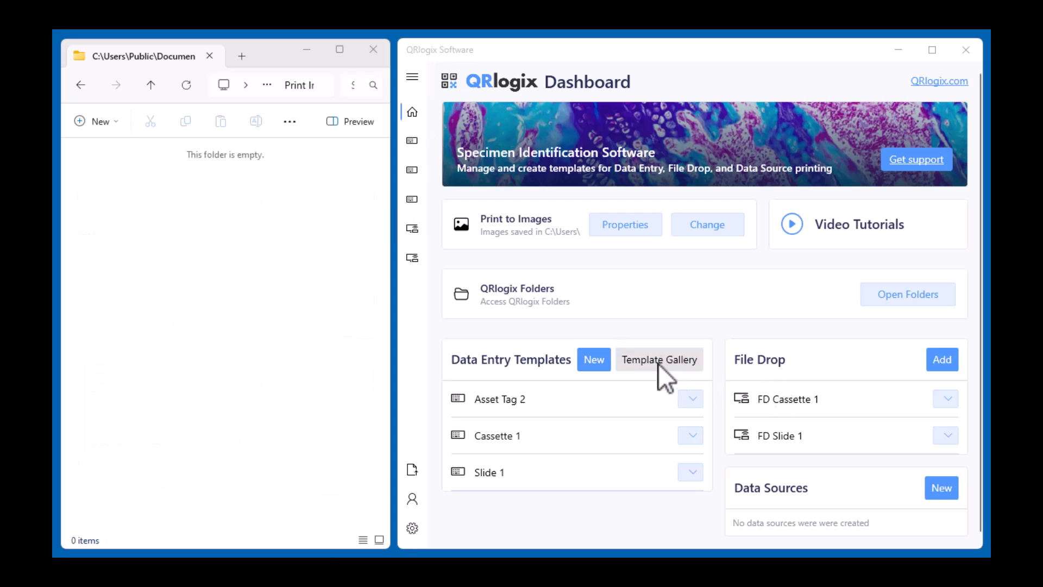
{"action": "left_click", "coordinate": [656, 360]}
{"action": "left_click_drag", "start_coordinate": [327, 68], "coordinate": [753, 77]}
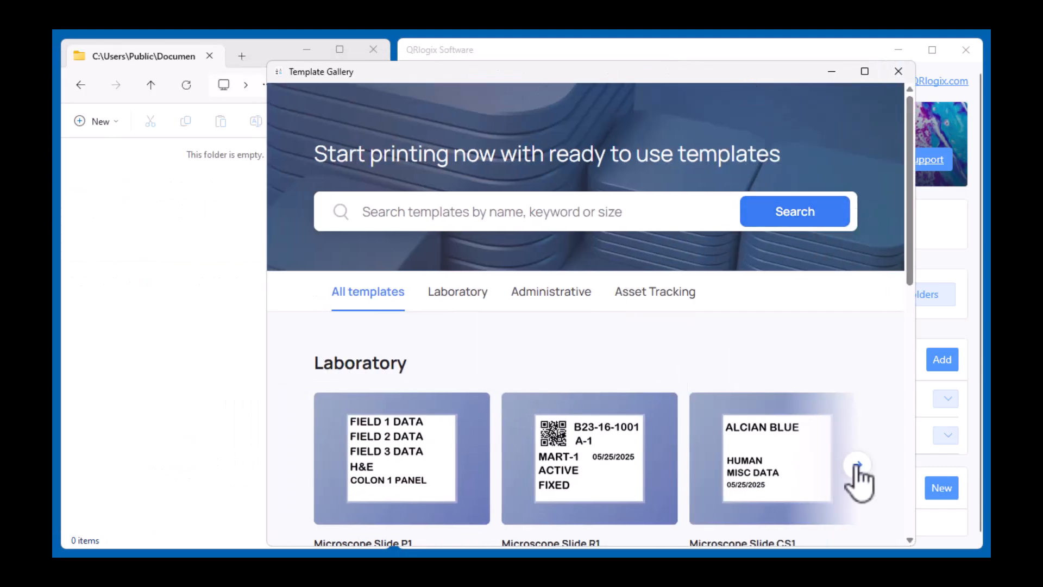
{"action": "scroll", "coordinate": [837, 467], "scroll_direction": "down", "scroll_amount": 3}
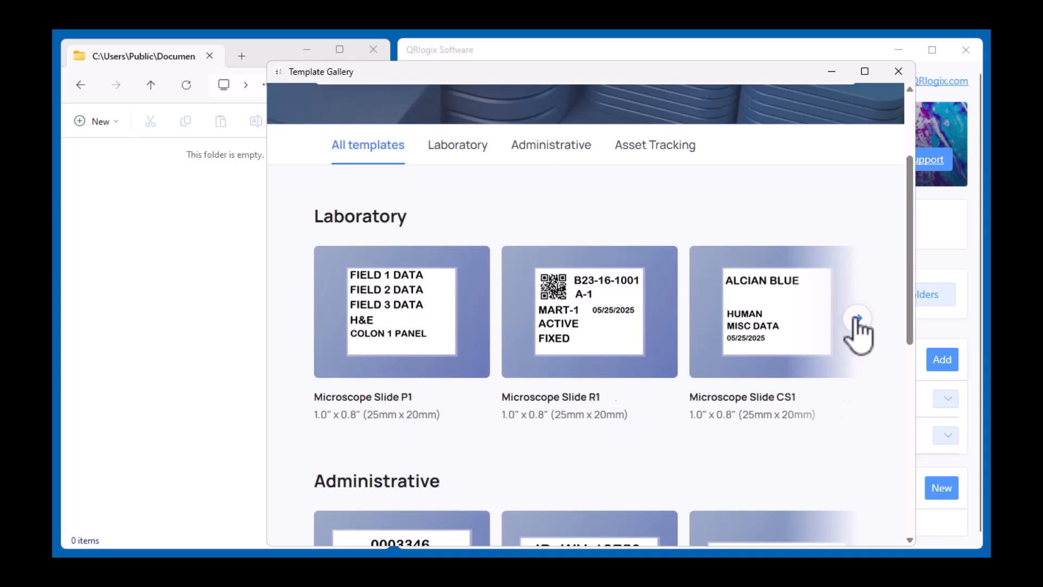
{"action": "left_click", "coordinate": [857, 319]}
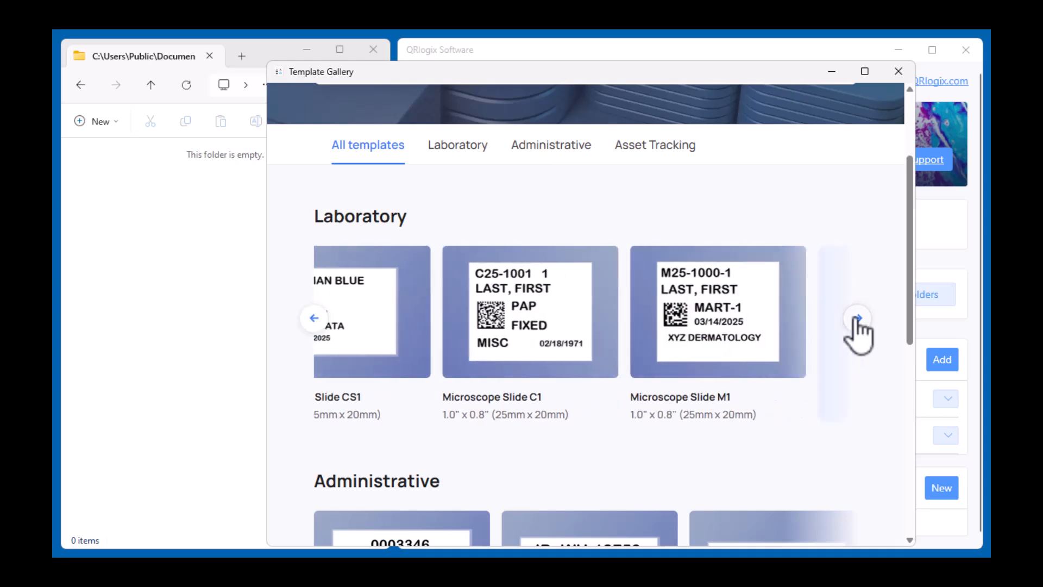
{"action": "left_click", "coordinate": [857, 320]}
{"action": "left_click", "coordinate": [694, 355]}
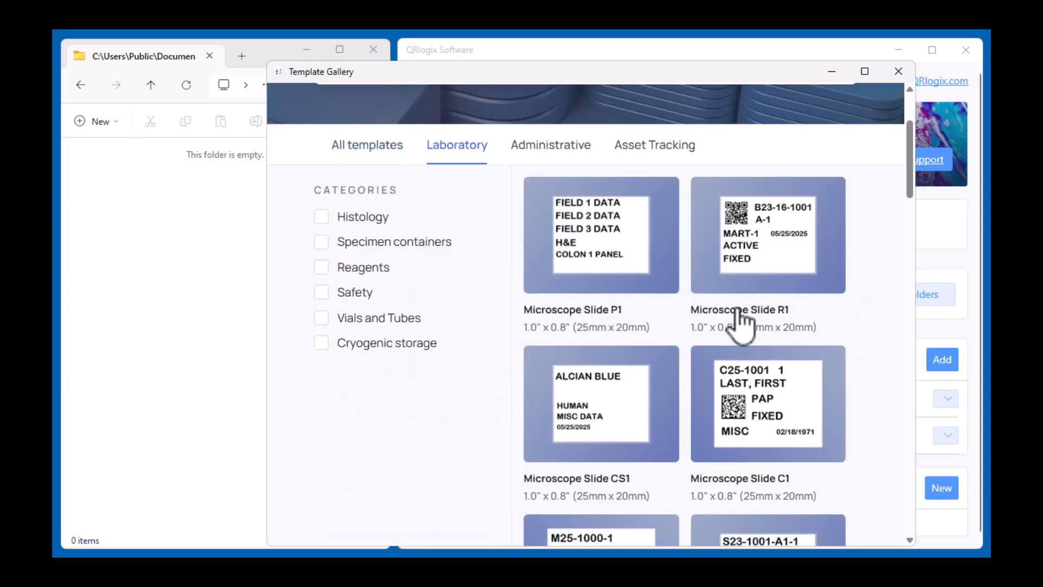
{"action": "scroll", "coordinate": [818, 326], "scroll_direction": "down", "scroll_amount": 3}
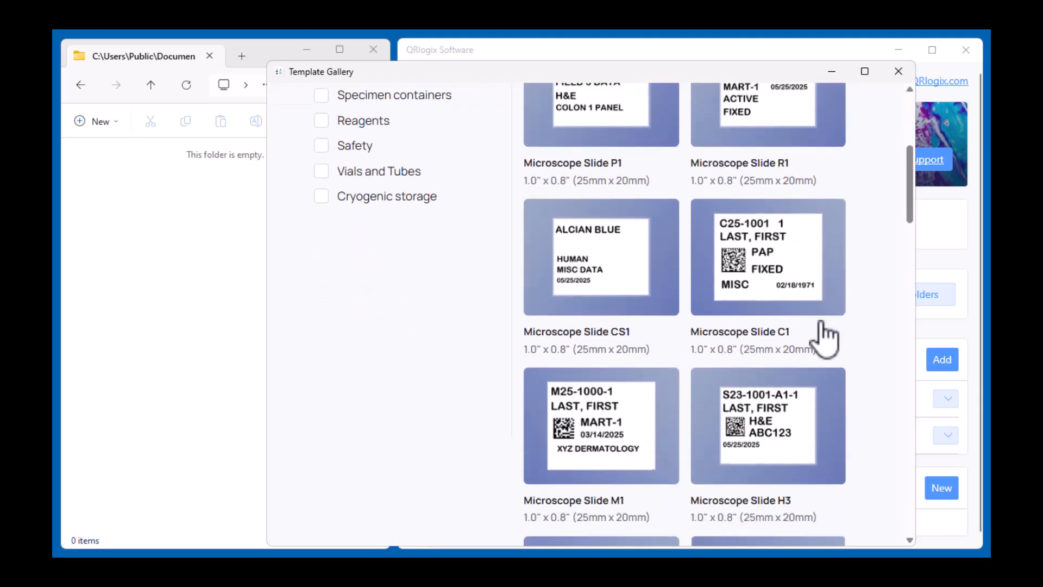
{"action": "scroll", "coordinate": [825, 336], "scroll_direction": "down", "scroll_amount": 6}
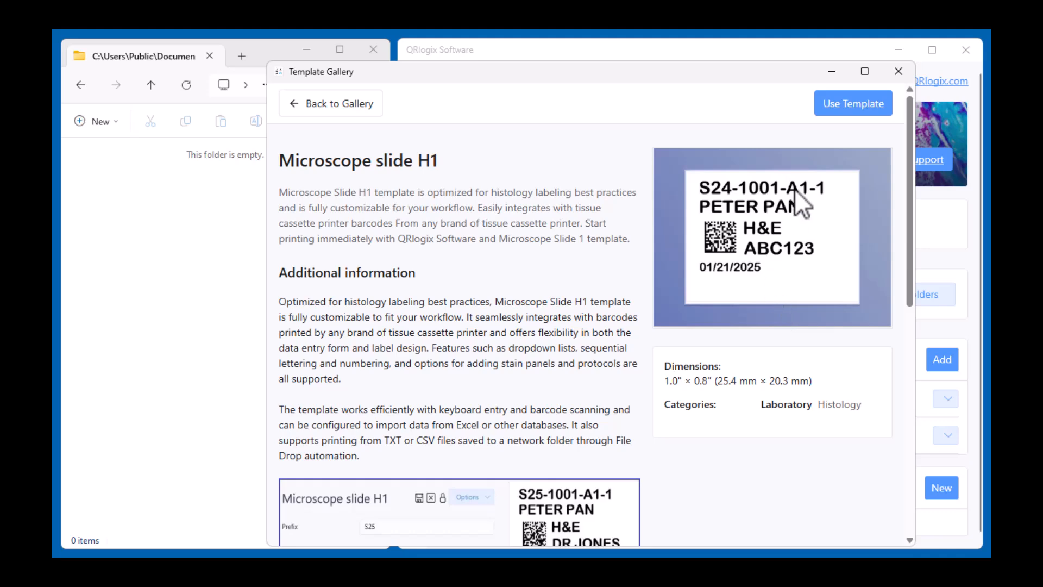
{"action": "left_click", "coordinate": [852, 105]}
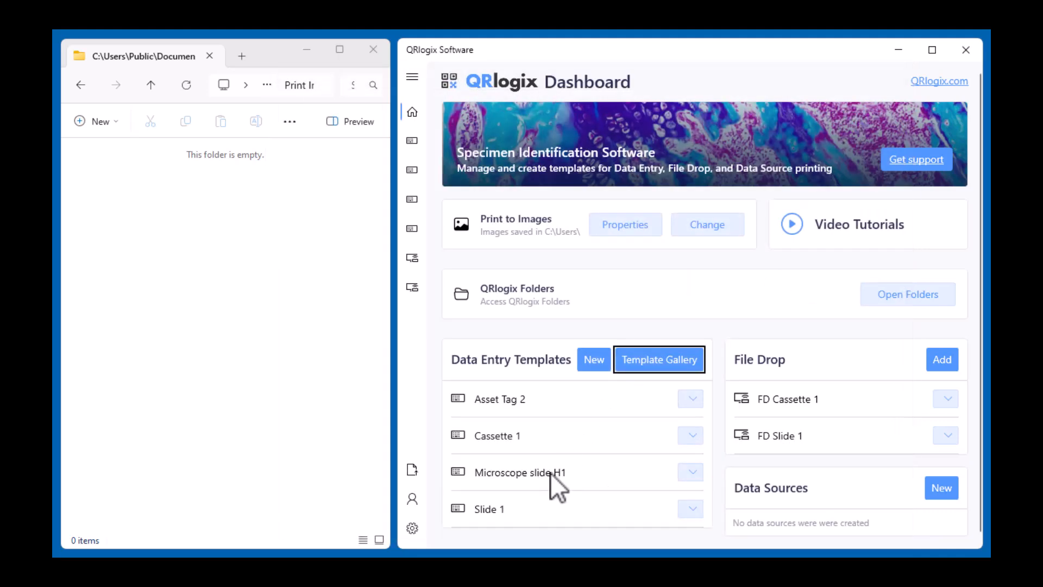
Step: Open the Microscope slide H1 template and enter Prefix S25, Accession 1001, Sample A and Block 1
{"action": "left_click", "coordinate": [501, 475]}
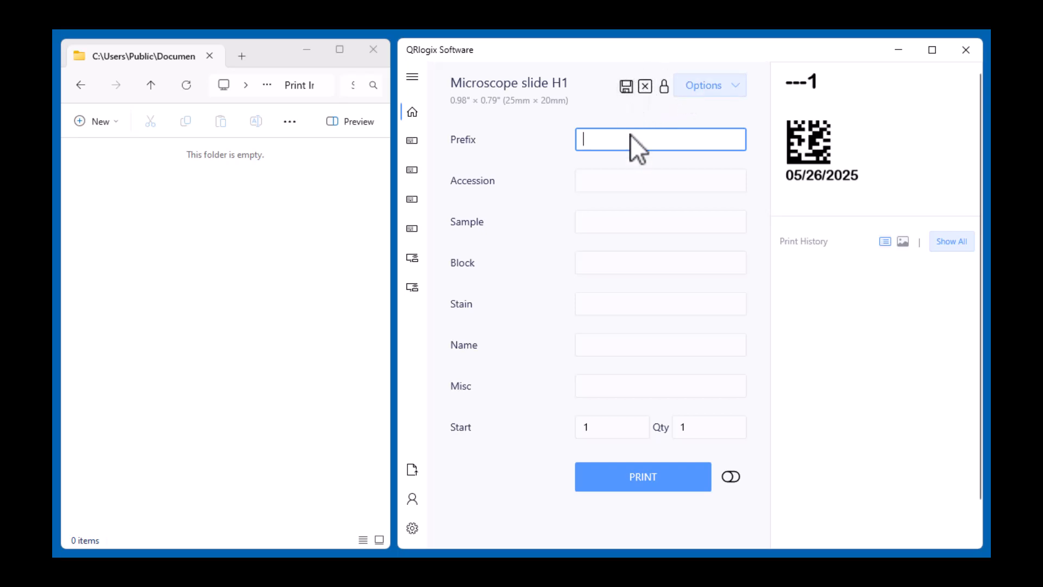
{"action": "type", "text": "S25"}
{"action": "key", "text": "Tab"}
{"action": "type", "text": "1001"}
{"action": "key", "text": "Tab"}
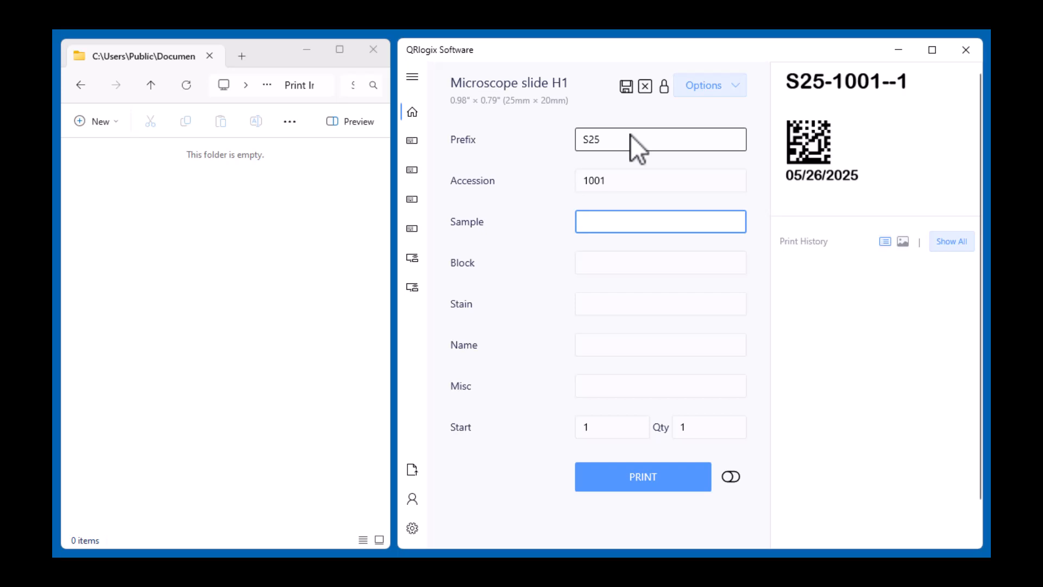
{"action": "type", "text": "A"}
{"action": "key", "text": "Tab"}
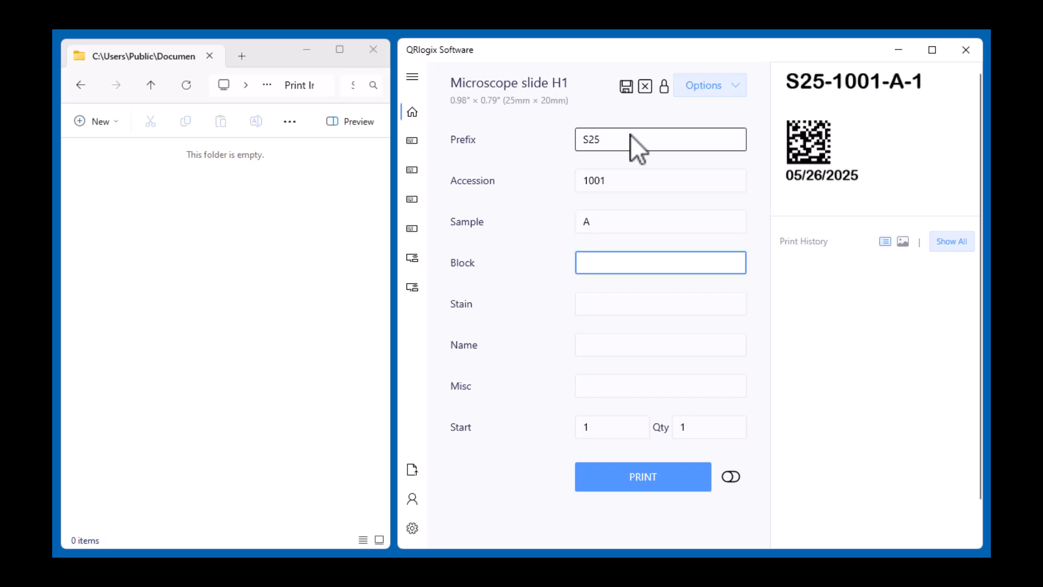
{"action": "type", "text": "1"}
{"action": "key", "text": "Tab"}
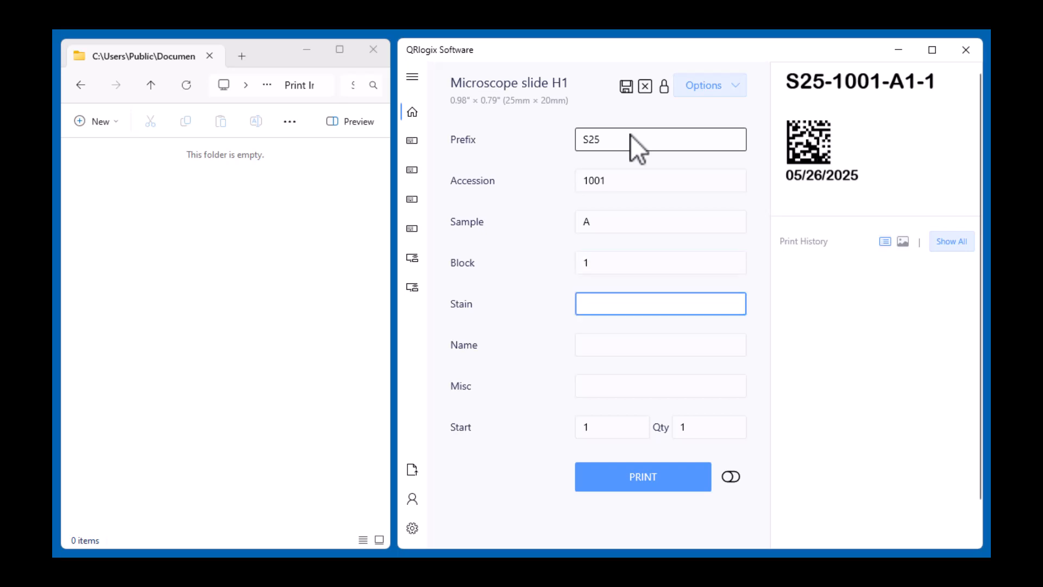
Step: Set Stain to H&E, fill in the patient's name and set Misc to MISC on the Microscope slide H1 form
{"action": "type", "text": "H"}
{"action": "key", "text": "BackSpace"}
{"action": "type", "text": "H&E"}
{"action": "key", "text": "Tab"}
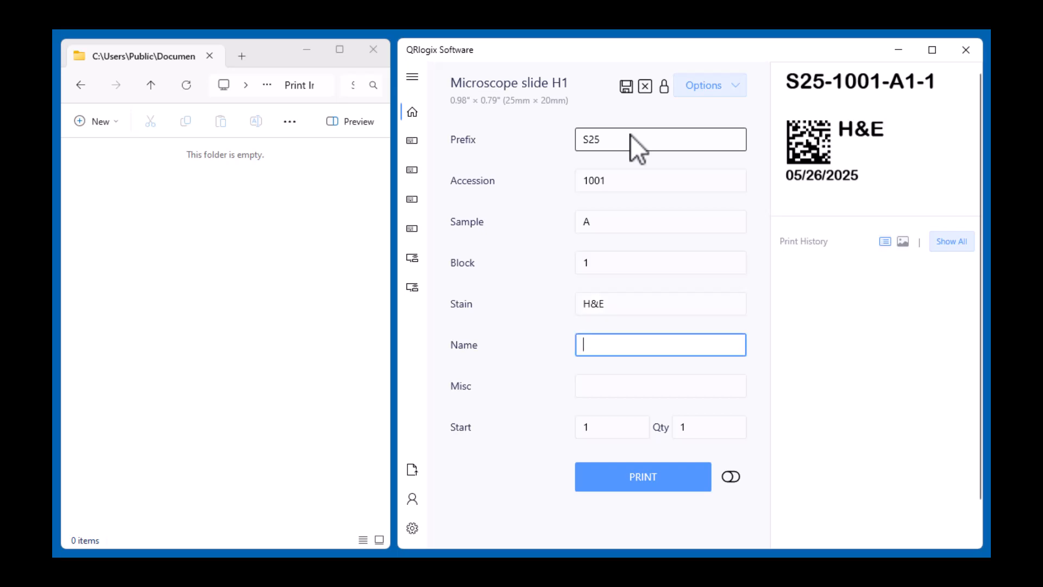
{"action": "type", "text": "PAN, PETER"}
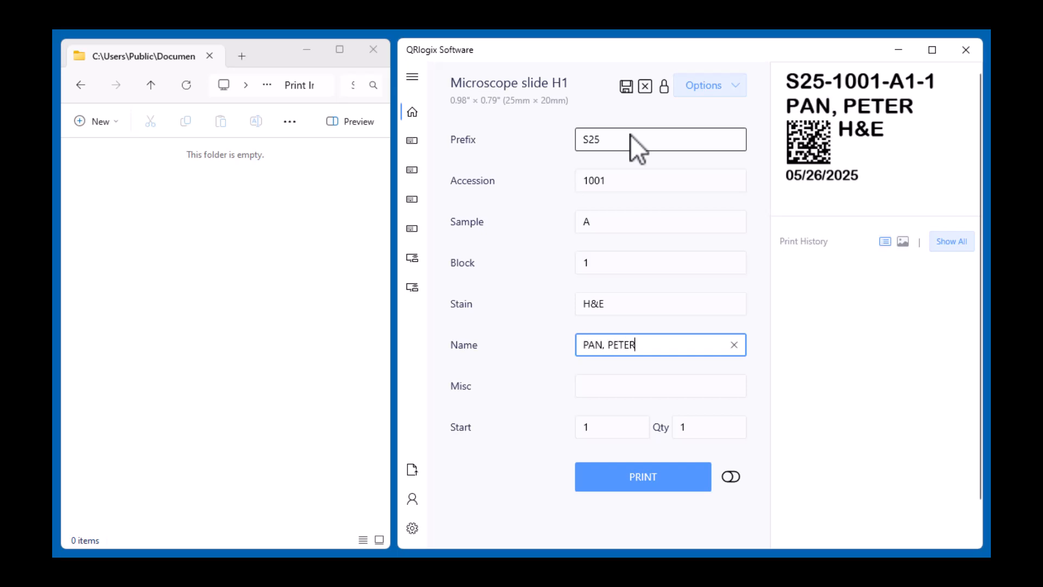
{"action": "key", "text": "Tab"}
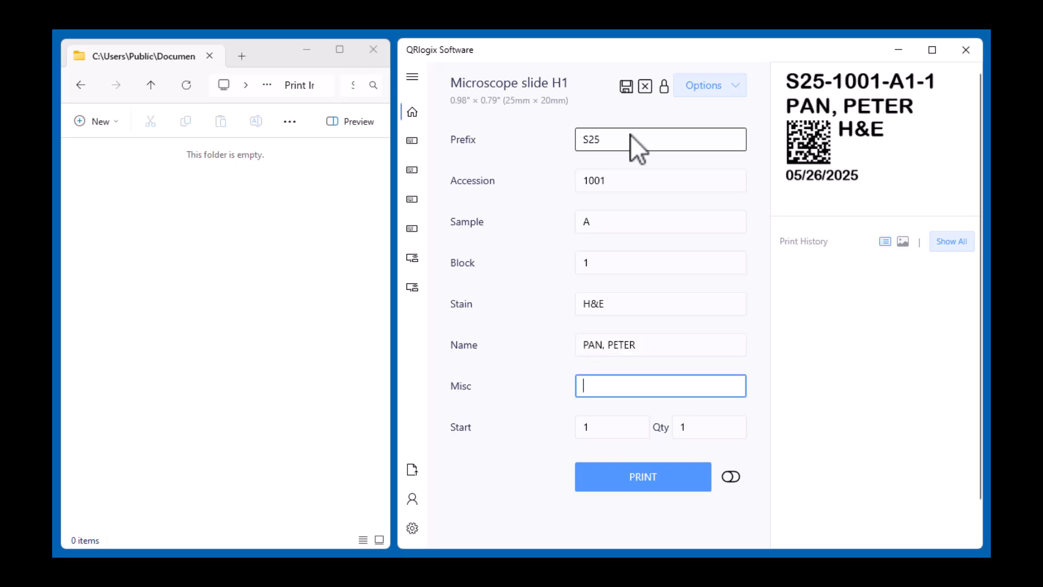
{"action": "type", "text": "MISC"}
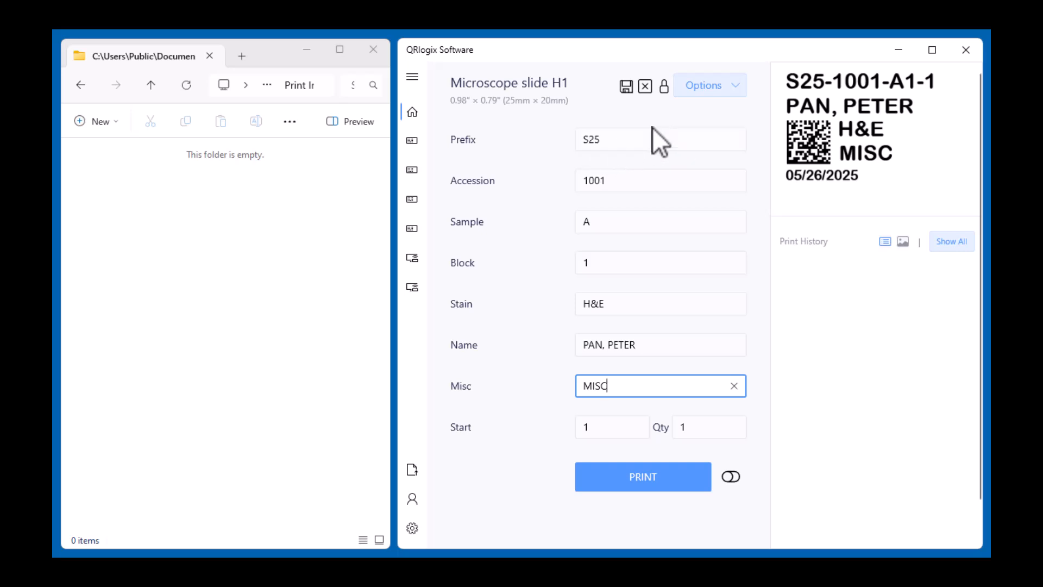
Step: Lock the Prefix, Stain, Misc and Start fields on the Microscope slide H1 form
{"action": "left_click", "coordinate": [665, 87]}
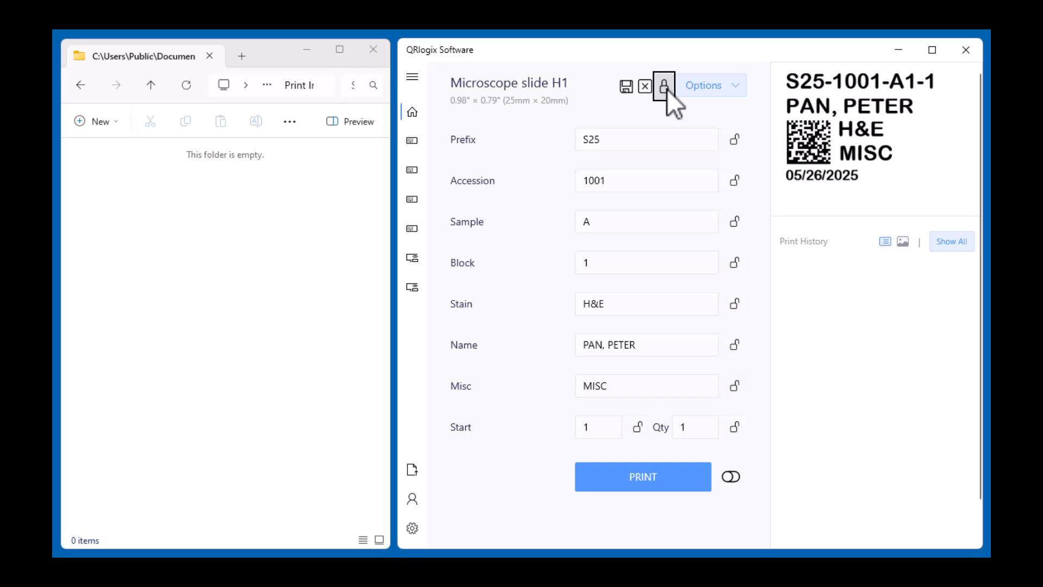
{"action": "left_click", "coordinate": [737, 140]}
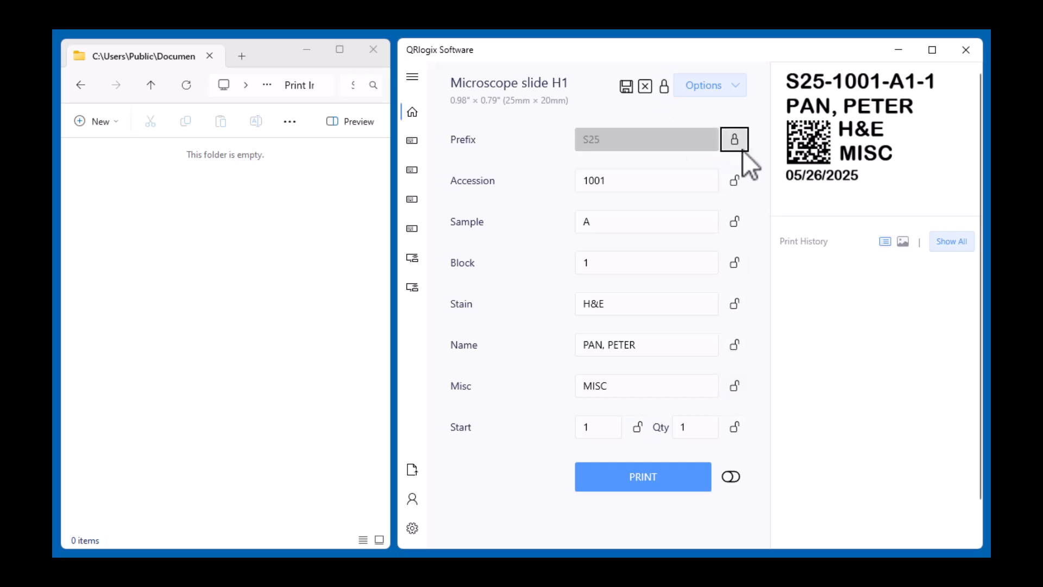
{"action": "left_click", "coordinate": [604, 304]}
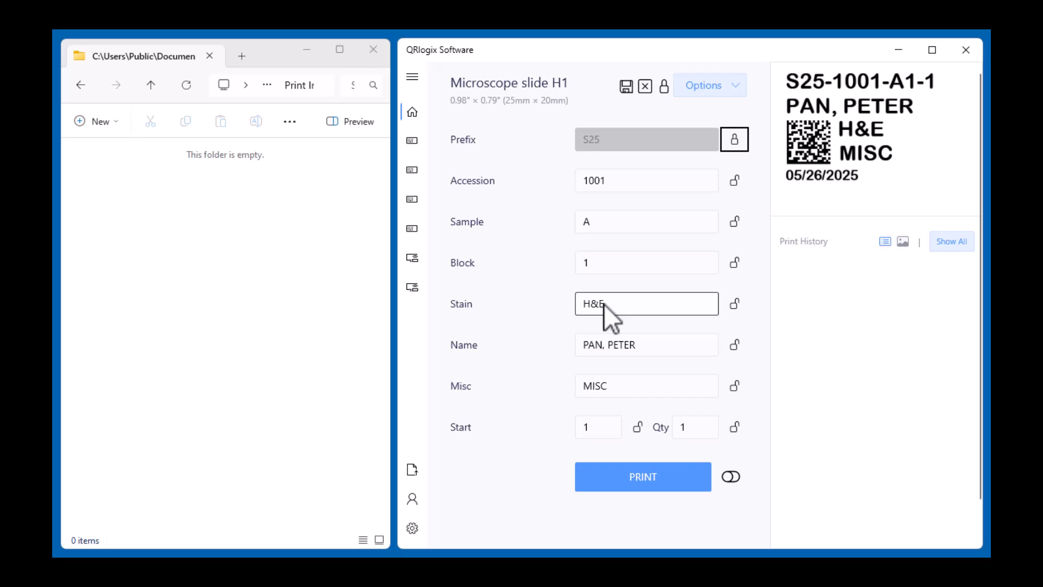
{"action": "left_click", "coordinate": [741, 306]}
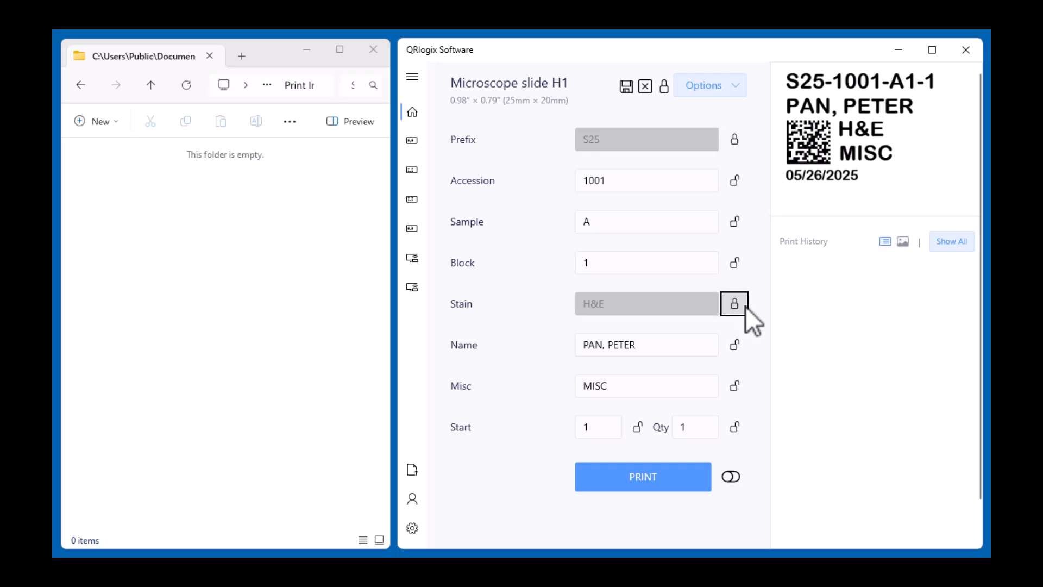
{"action": "left_click", "coordinate": [736, 385]}
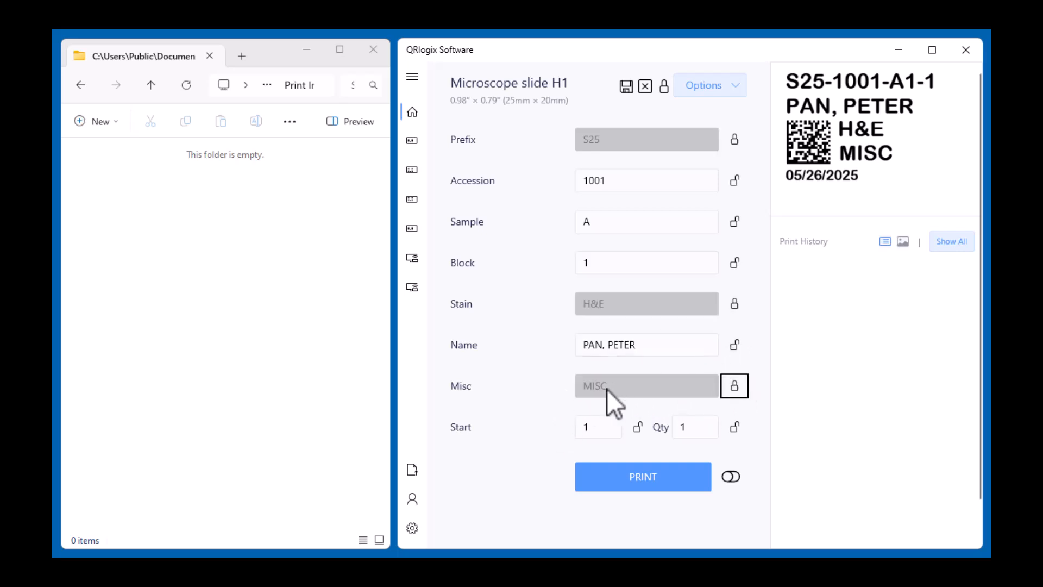
{"action": "left_click", "coordinate": [642, 428]}
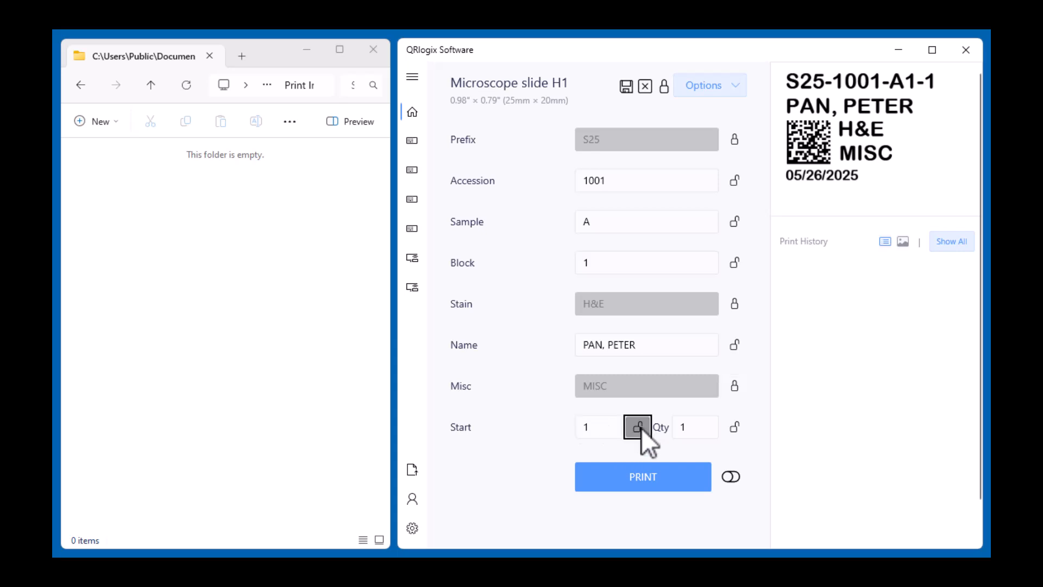
Step: Clear the Name field and save the remaining entries on the Microscope slide H1 form
{"action": "left_click", "coordinate": [656, 341]}
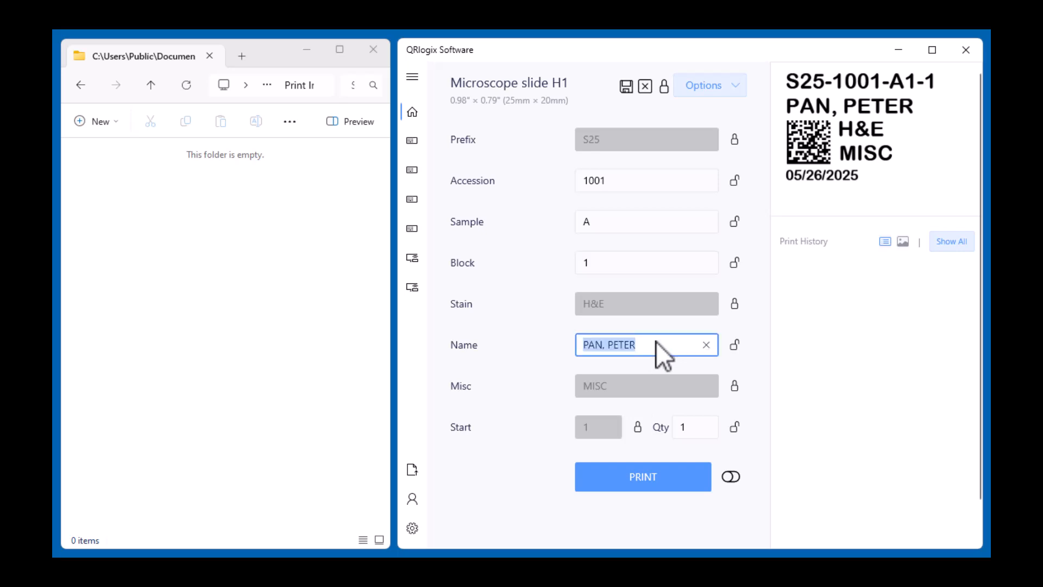
{"action": "key", "text": "BackSpace"}
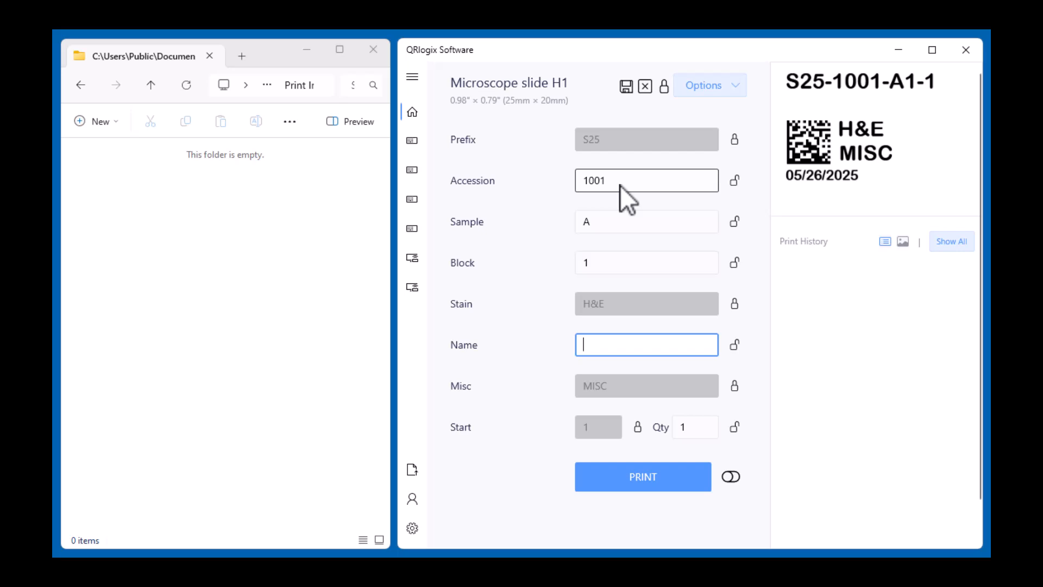
{"action": "left_click", "coordinate": [628, 87]}
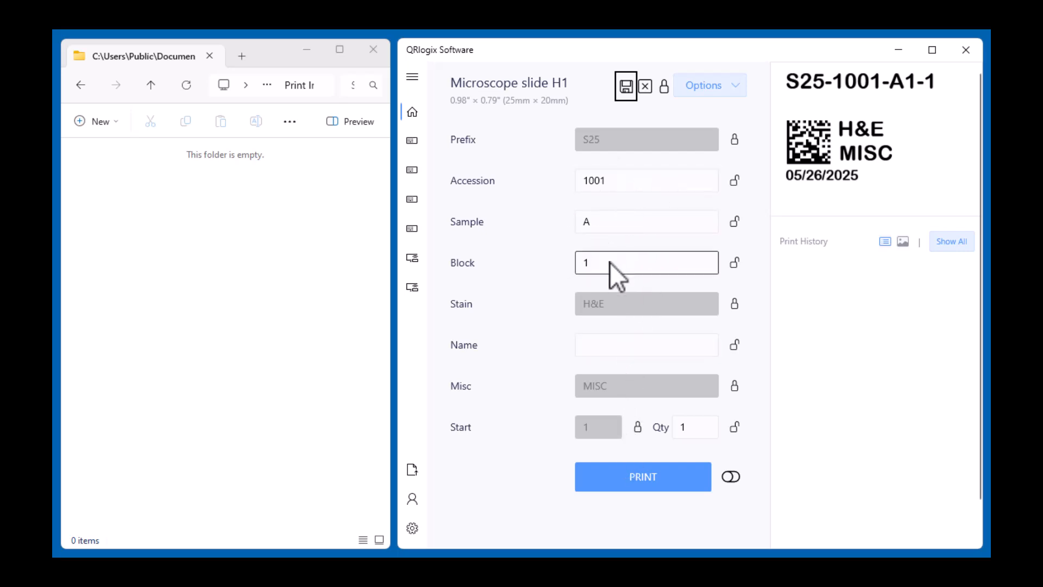
Step: Fill in a new patient name and print one Microscope slide H1 label
{"action": "left_click", "coordinate": [625, 343]}
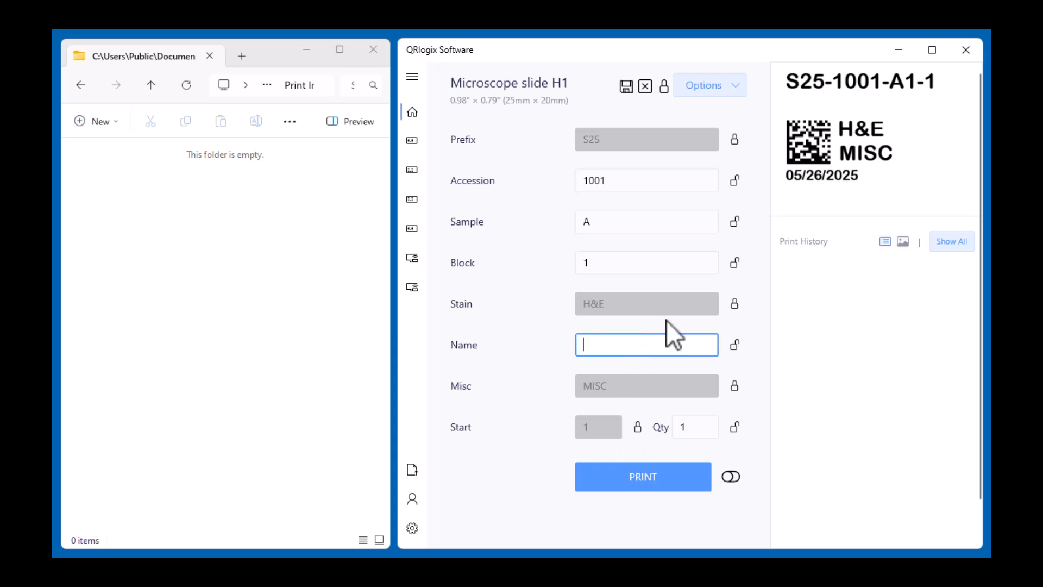
{"action": "type", "text": "MARCO POLO"}
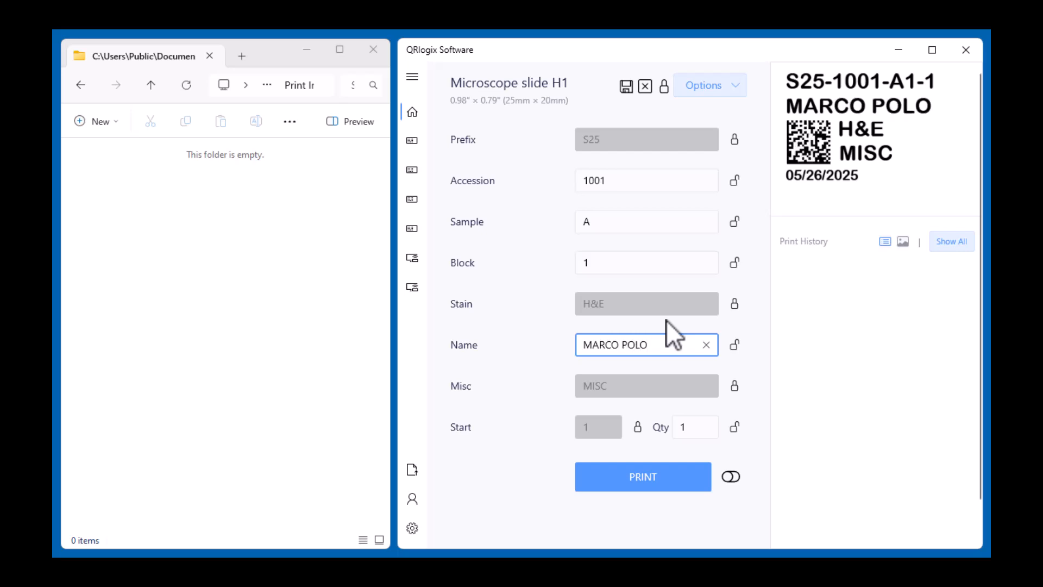
{"action": "left_click", "coordinate": [667, 470]}
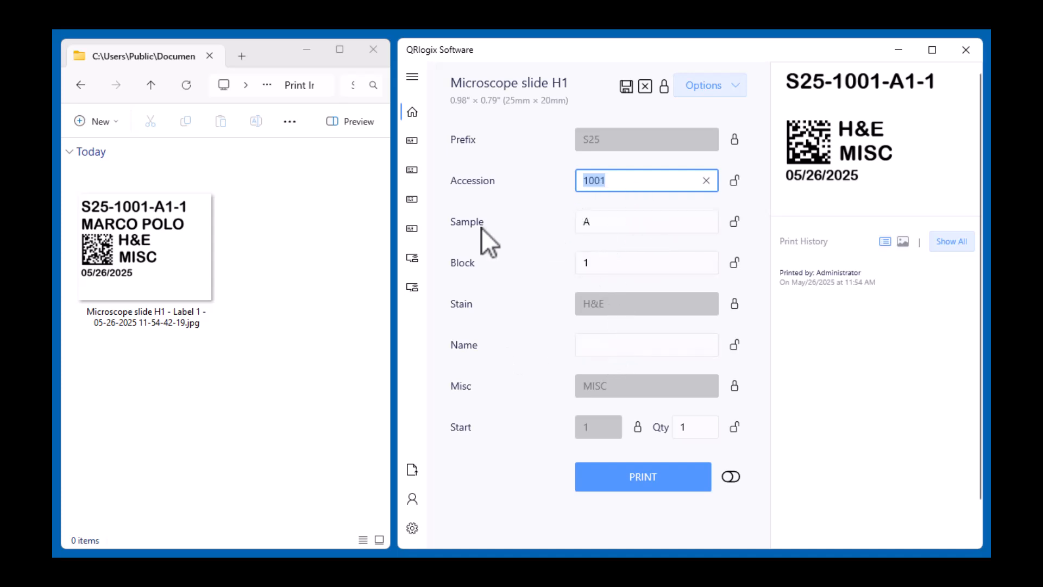
{"action": "left_click", "coordinate": [599, 226]}
{"action": "left_click", "coordinate": [634, 263]}
{"action": "left_click", "coordinate": [614, 227]}
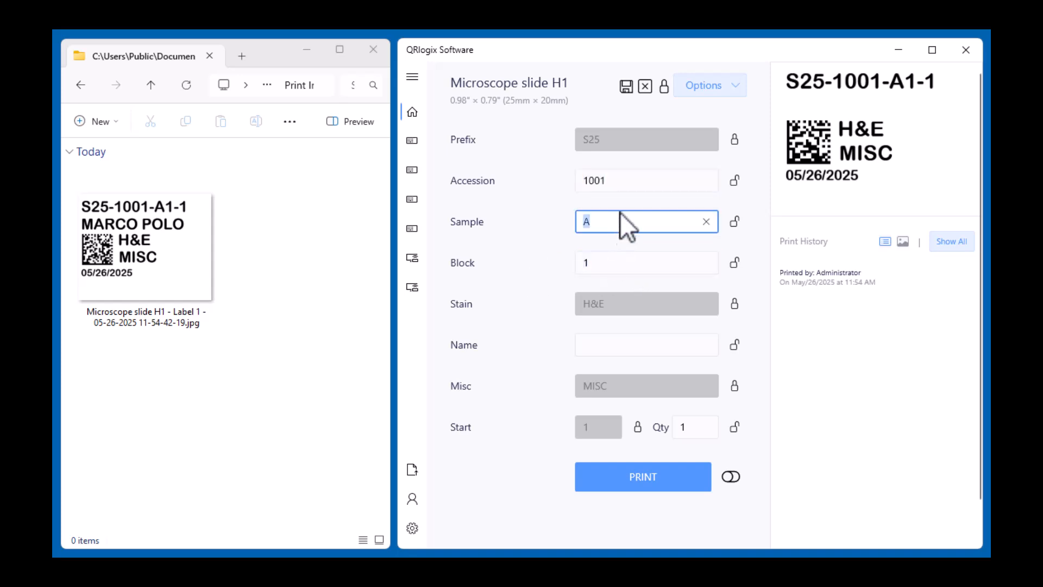
Step: Set Accession to 1492, Sample to B and Block to 3 on the Microscope slide H1 form
{"action": "left_click", "coordinate": [625, 178]}
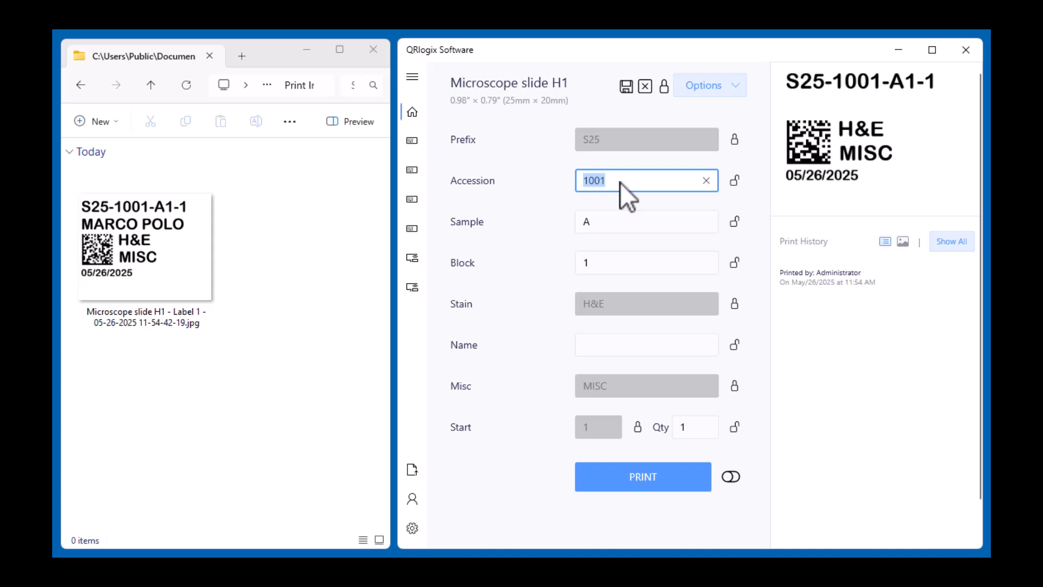
{"action": "type", "text": "1492"}
{"action": "key", "text": "Tab"}
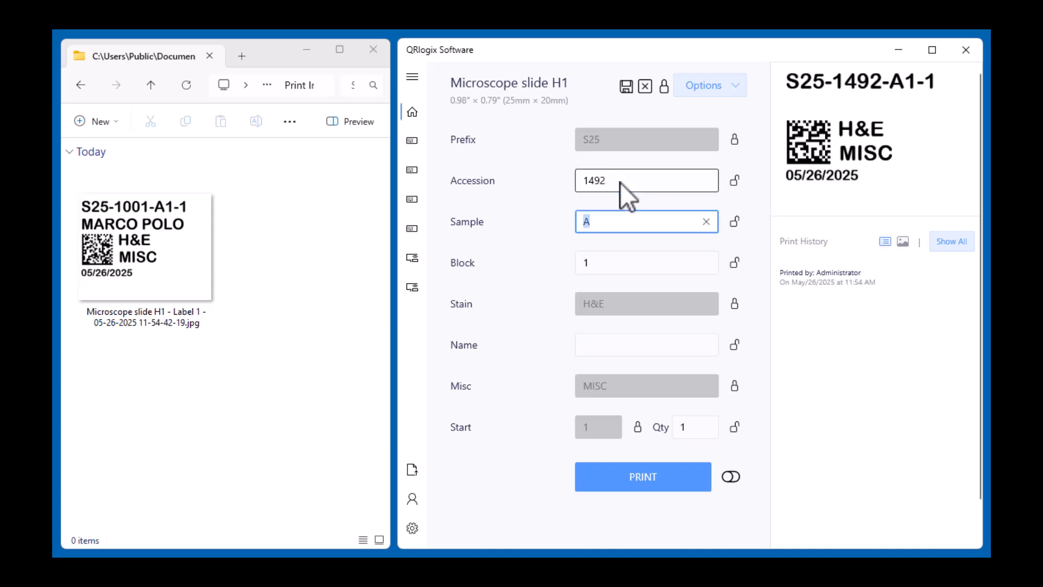
{"action": "type", "text": "B"}
{"action": "key", "text": "Tab"}
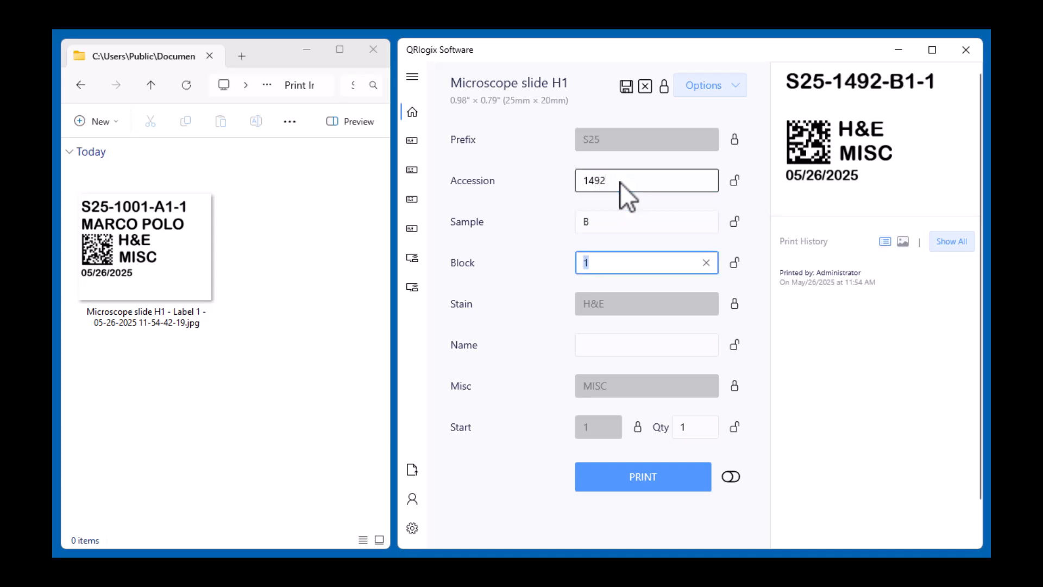
{"action": "type", "text": "3"}
{"action": "key", "text": "Tab"}
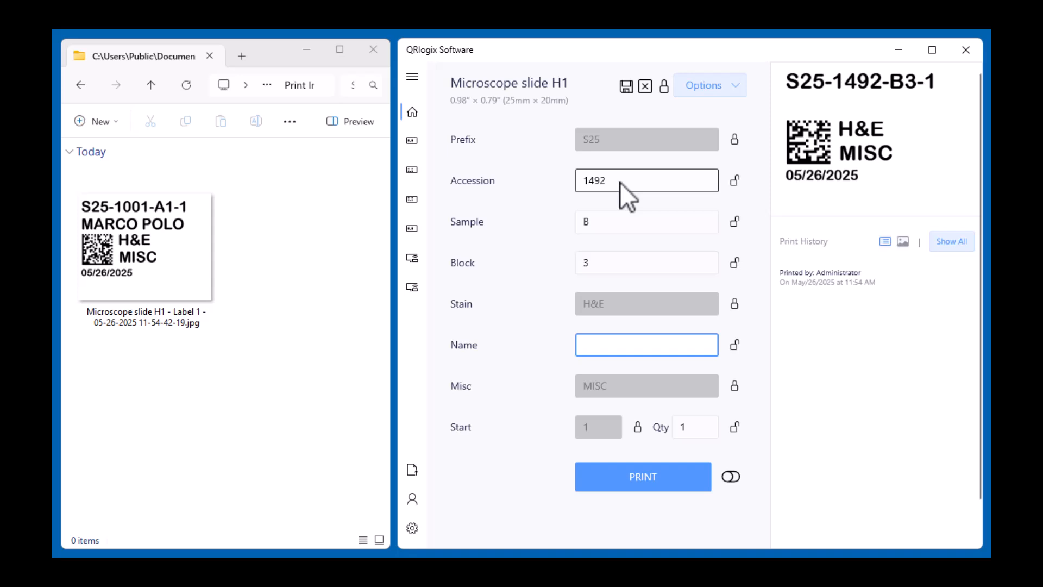
Step: Fill in the patient's name, set the quantity to 3 and print the Microscope slide H1 labels
{"action": "type", "text": "CIND"}
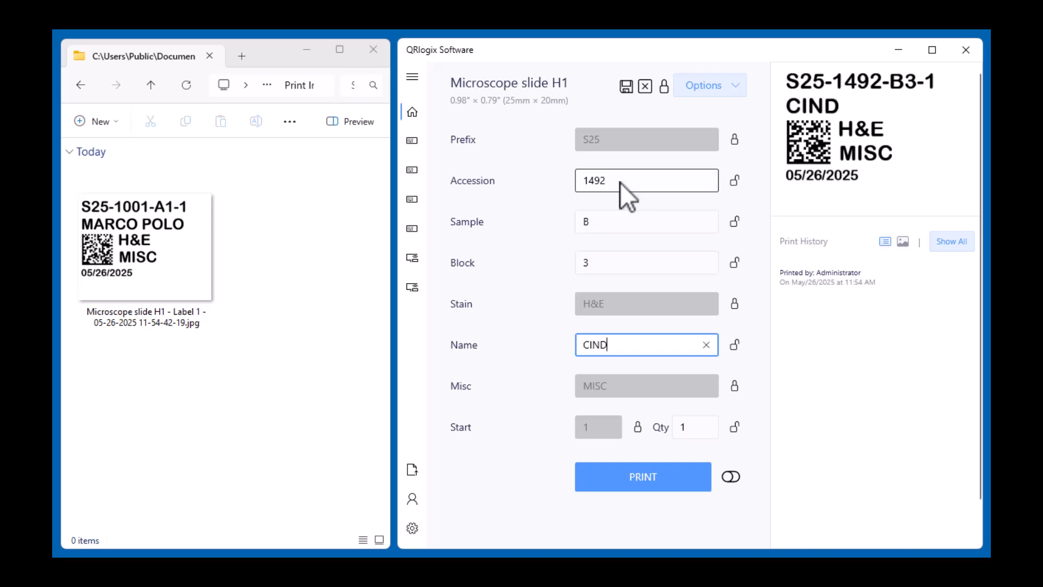
{"action": "type", "text": "Y SUE"}
{"action": "key", "text": "Tab"}
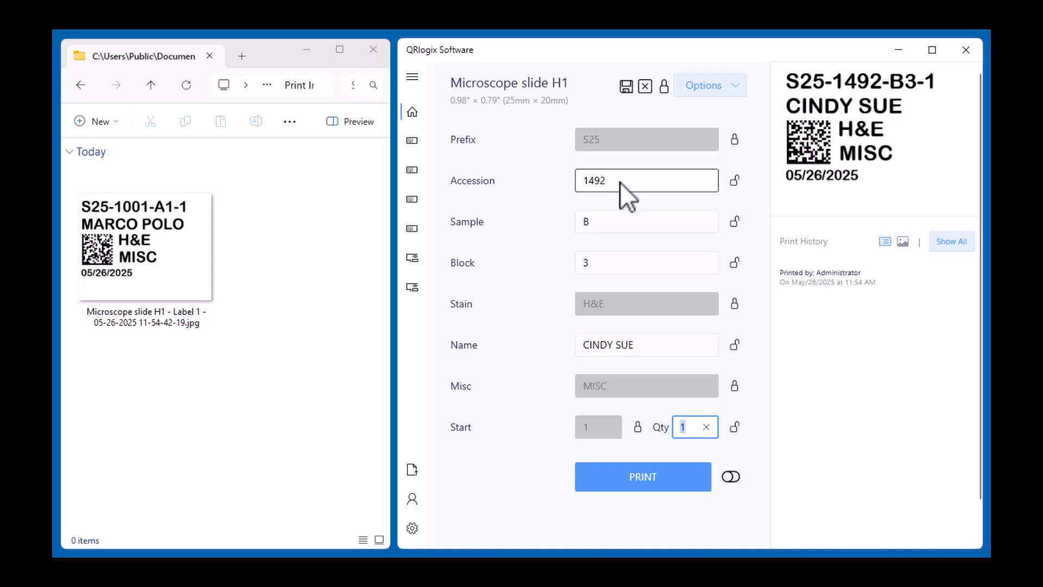
{"action": "type", "text": "3"}
{"action": "key", "text": "Tab"}
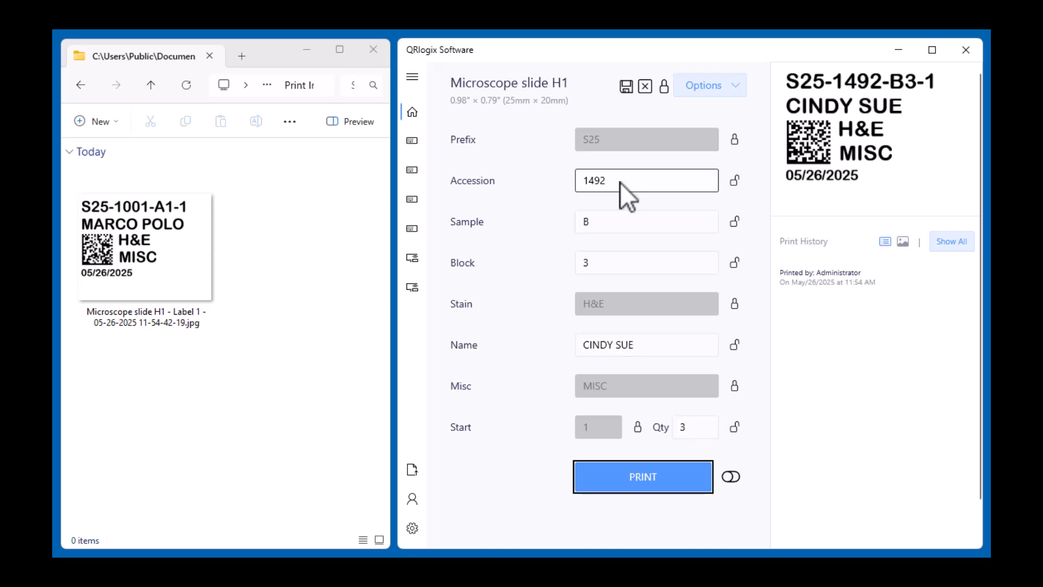
{"action": "key", "text": "Return"}
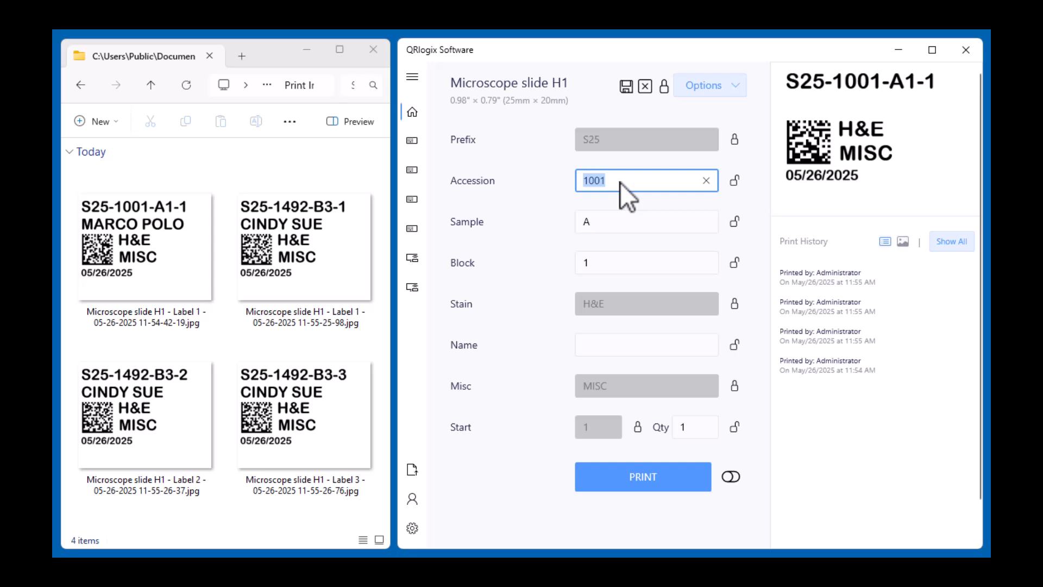
Step: Set Accession to 4622, Sample to B and Block to 2 for the next slide label
{"action": "type", "text": "4622"}
{"action": "key", "text": "Tab"}
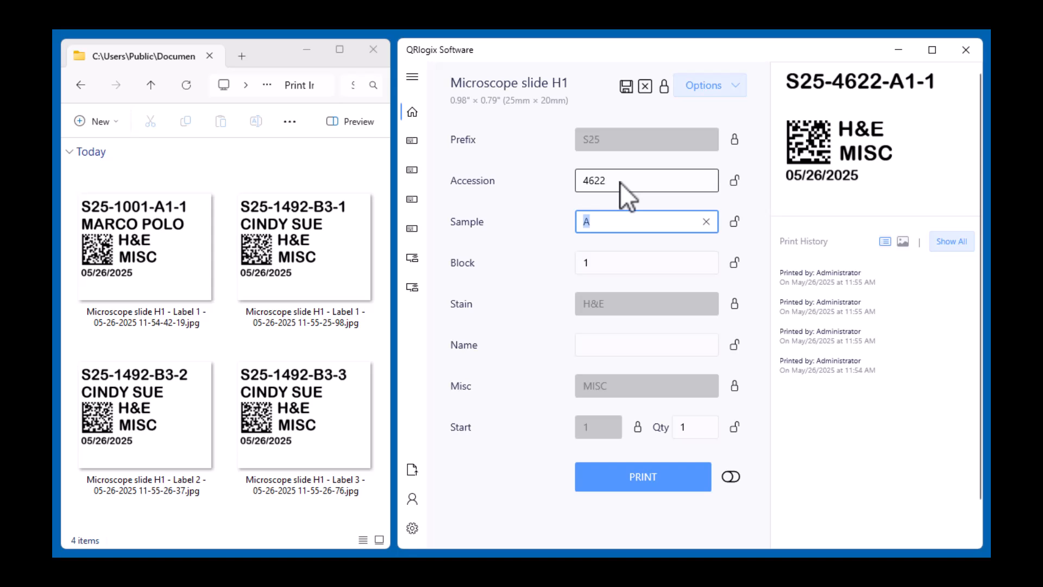
{"action": "type", "text": "B"}
{"action": "key", "text": "Tab"}
{"action": "type", "text": "2"}
{"action": "key", "text": "Tab"}
Step: Fill in the patient's name, set the quantity to 2 and print the slide labels
{"action": "type", "text": "SANTA CLAUS"}
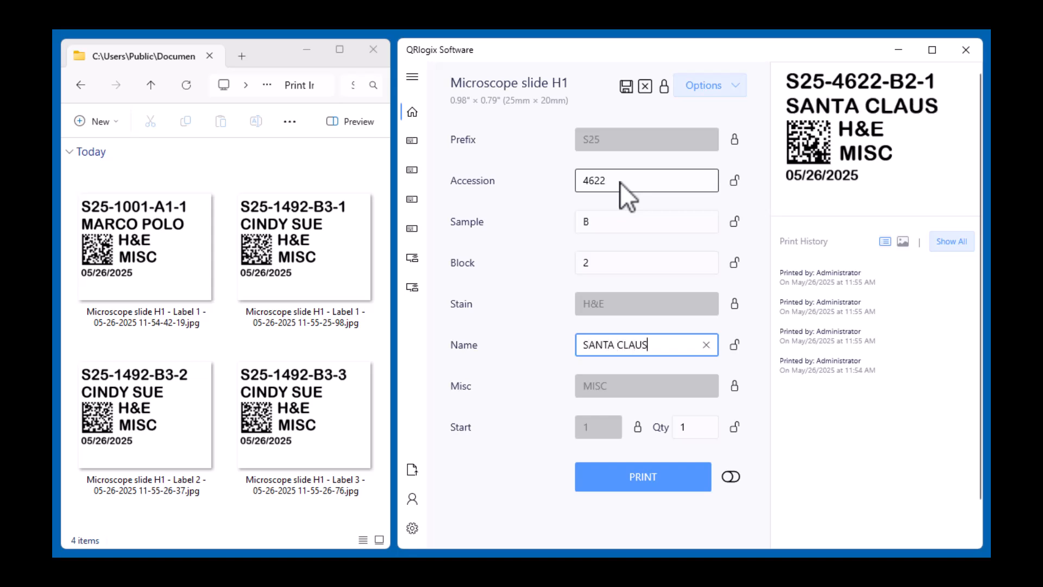
{"action": "key", "text": "Tab"}
{"action": "type", "text": "2"}
{"action": "key", "text": "Tab"}
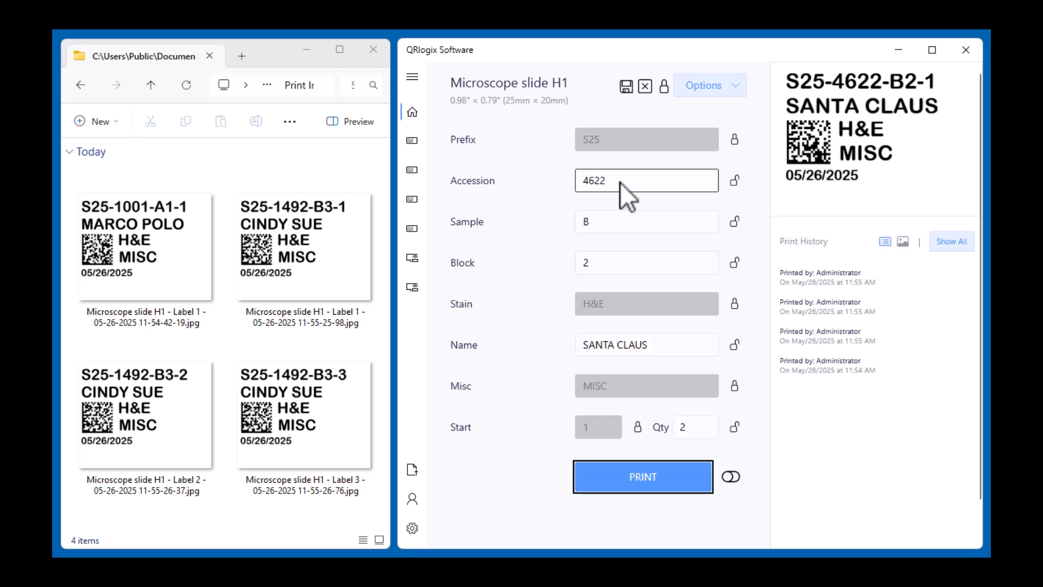
{"action": "key", "text": "Return"}
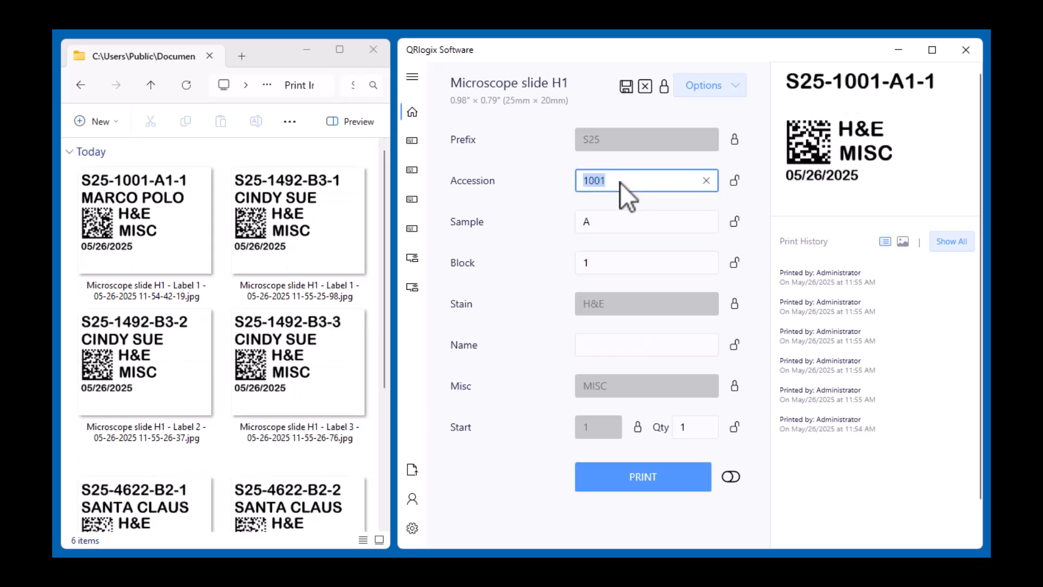
Step: Hide the field lock controls, and turn on auto increment for the Accession field in the Form Builder
{"action": "left_click", "coordinate": [664, 86]}
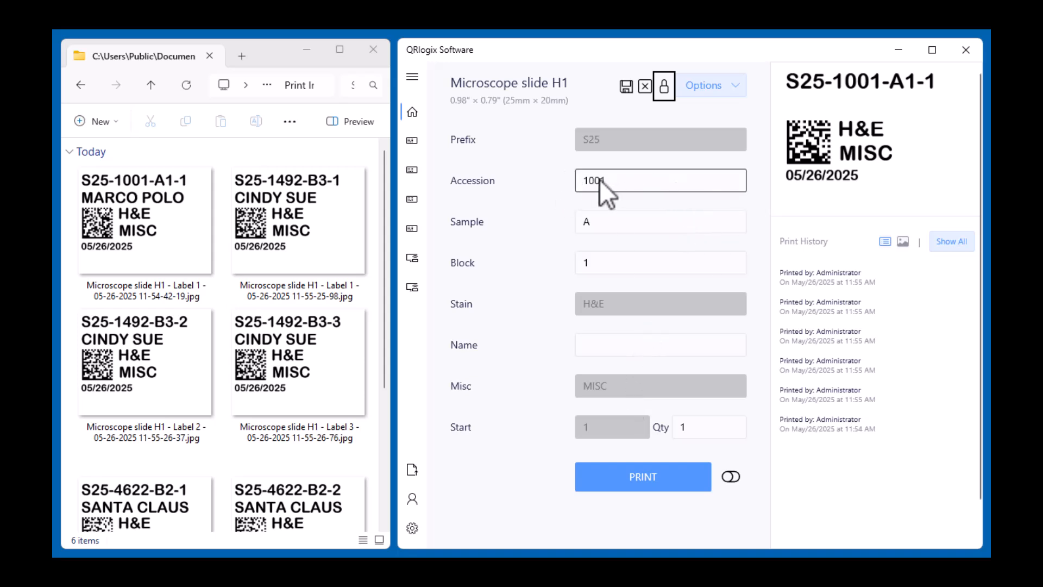
{"action": "left_click", "coordinate": [716, 88]}
{"action": "left_click", "coordinate": [713, 114]}
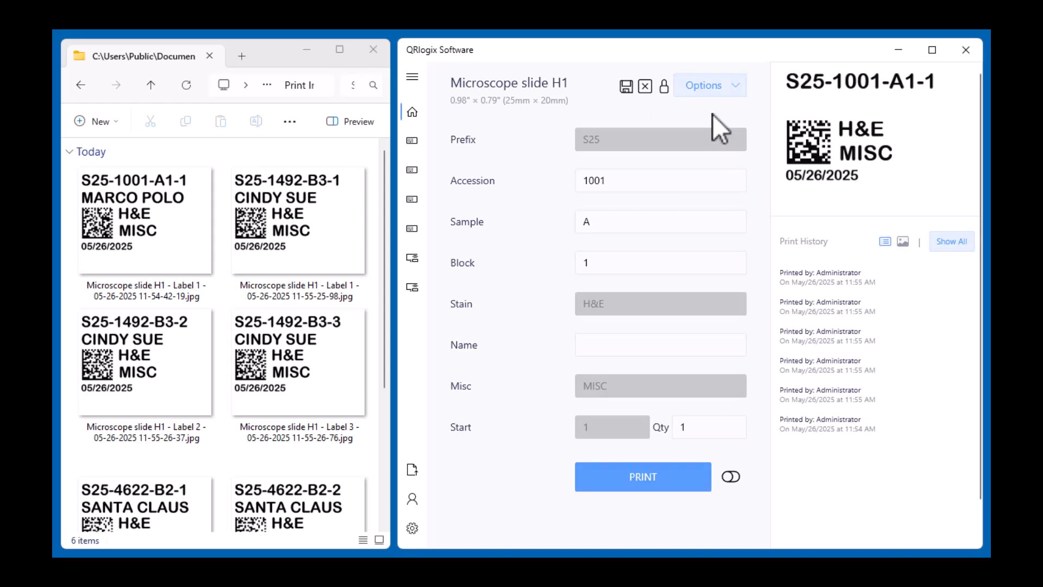
{"action": "left_click", "coordinate": [616, 224]}
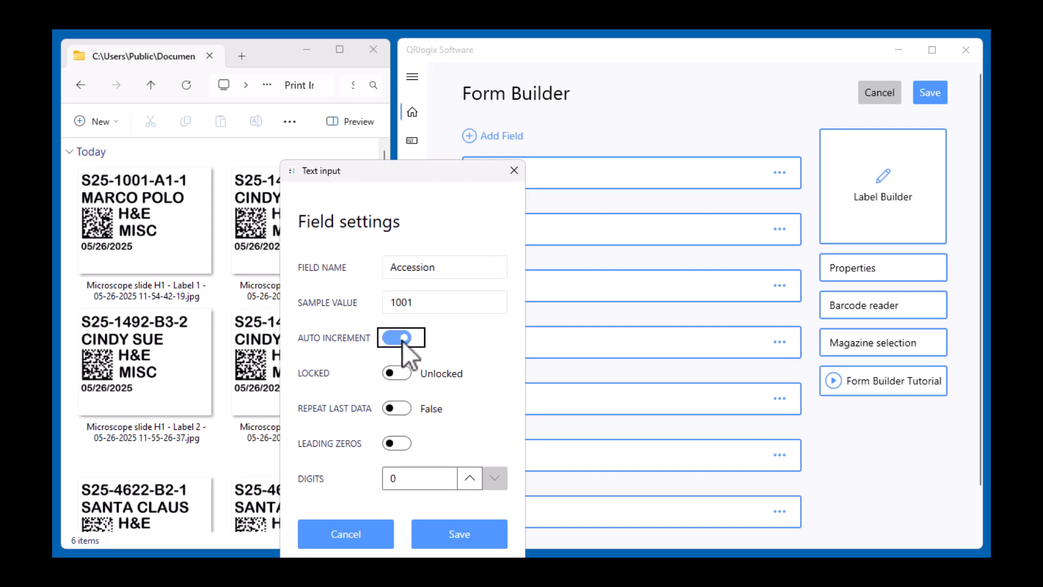
Step: Enable leading zeros with 5 digits for the Accession field, and save the field settings and the form
{"action": "left_click", "coordinate": [402, 442]}
{"action": "left_click", "coordinate": [470, 477]}
{"action": "left_click", "coordinate": [470, 476]}
{"action": "left_click", "coordinate": [470, 476]}
{"action": "left_click", "coordinate": [470, 477]}
{"action": "left_click", "coordinate": [469, 476]}
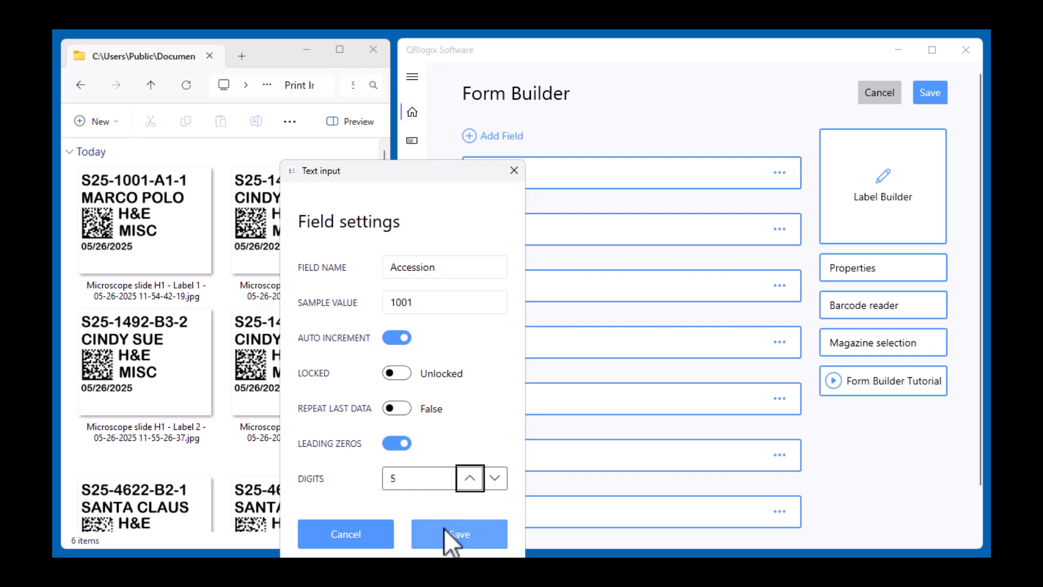
{"action": "left_click", "coordinate": [456, 534]}
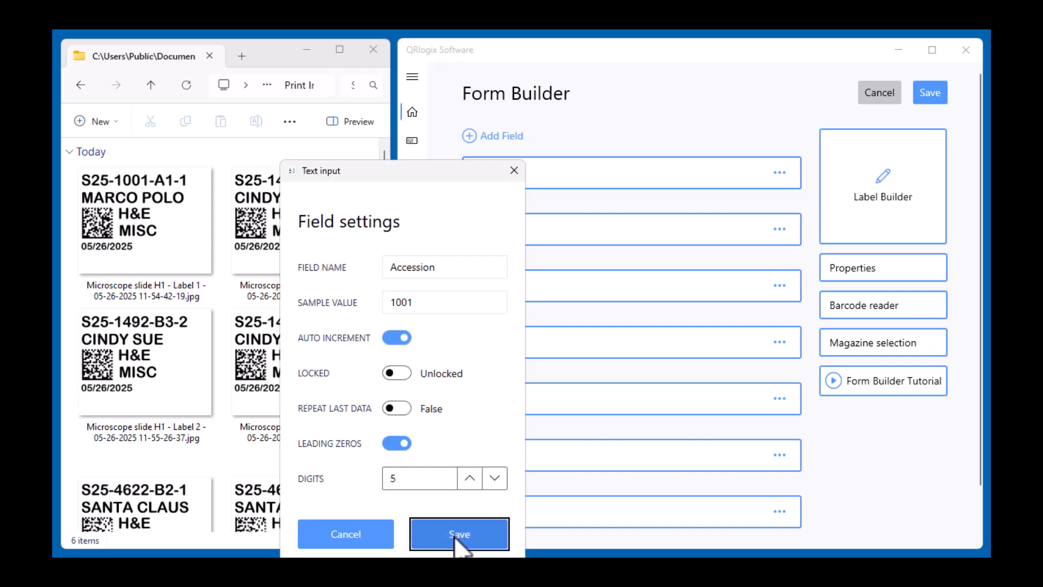
{"action": "left_click", "coordinate": [928, 96]}
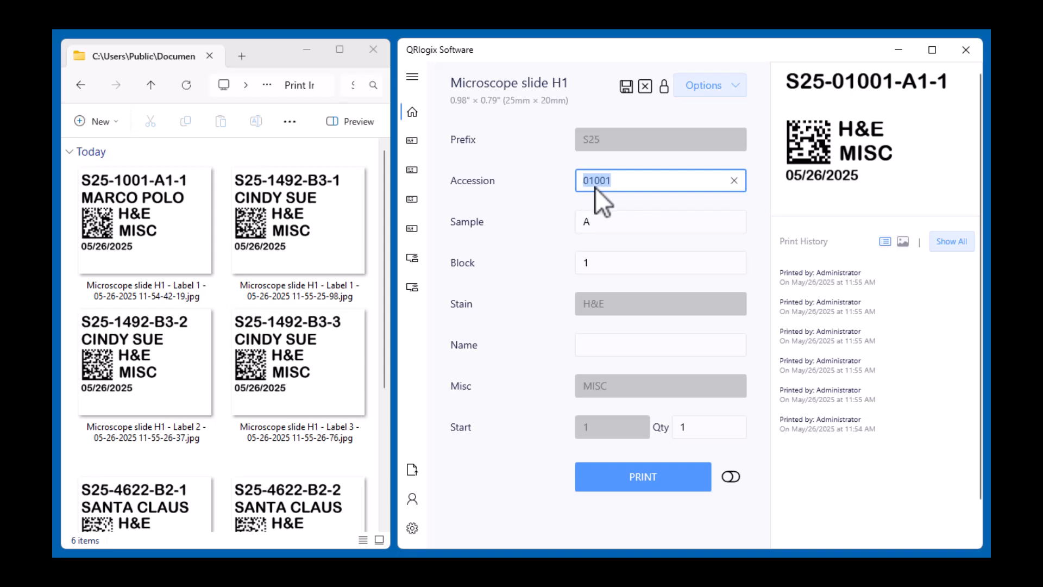
Step: Print two consecutive single labels with the auto-incrementing Accession number
{"action": "left_click", "coordinate": [619, 468]}
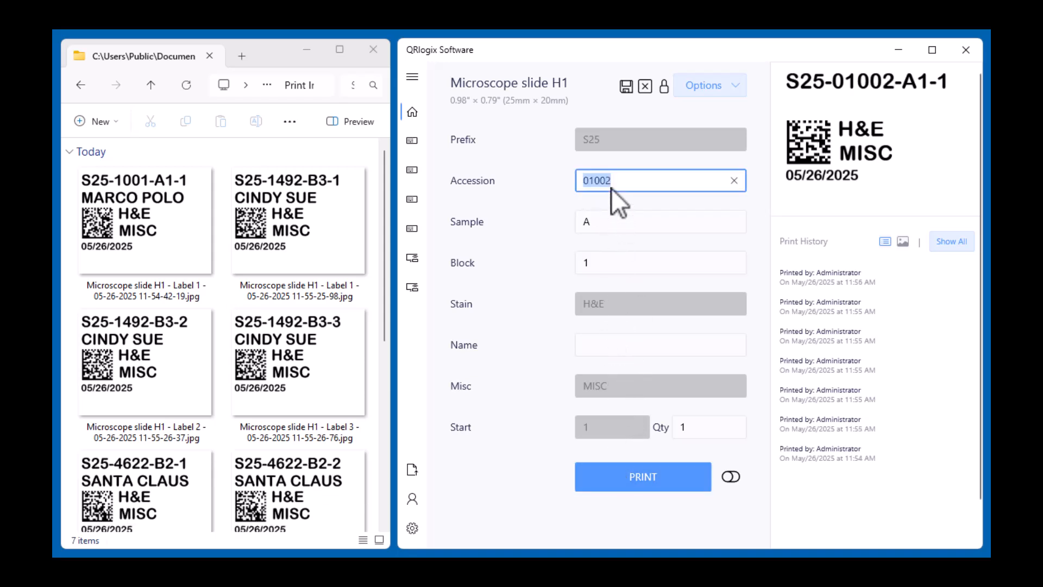
{"action": "left_click", "coordinate": [620, 476]}
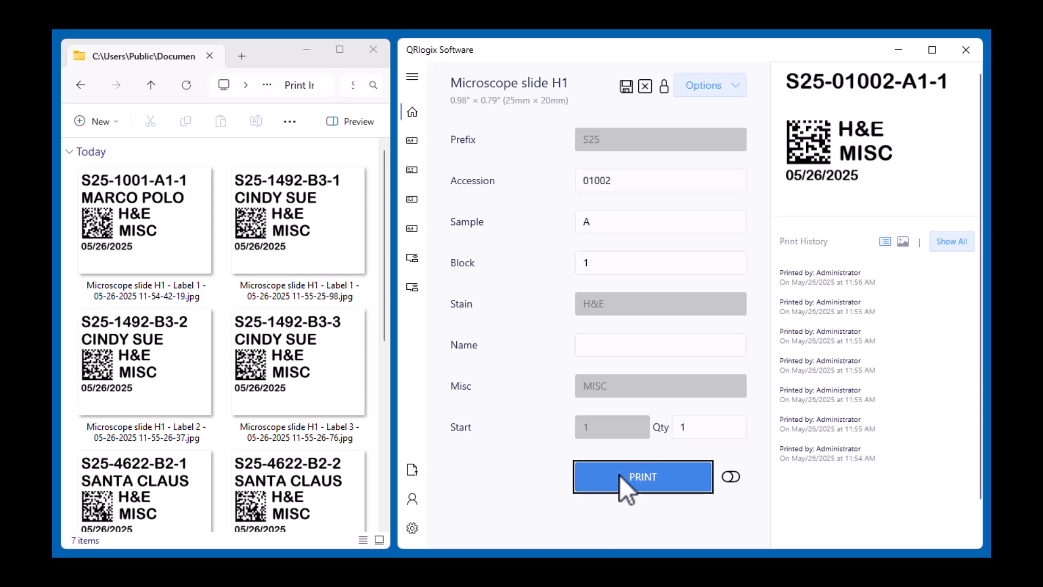
Step: Lock the Accession field, hide the lock controls again and print one label
{"action": "left_click", "coordinate": [664, 88]}
{"action": "left_click", "coordinate": [736, 182]}
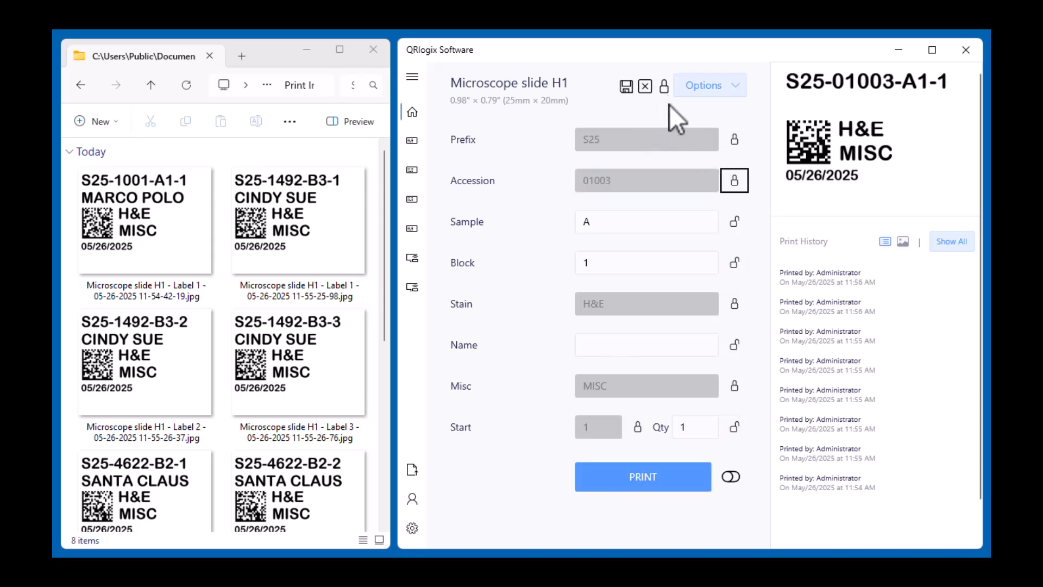
{"action": "left_click", "coordinate": [664, 87]}
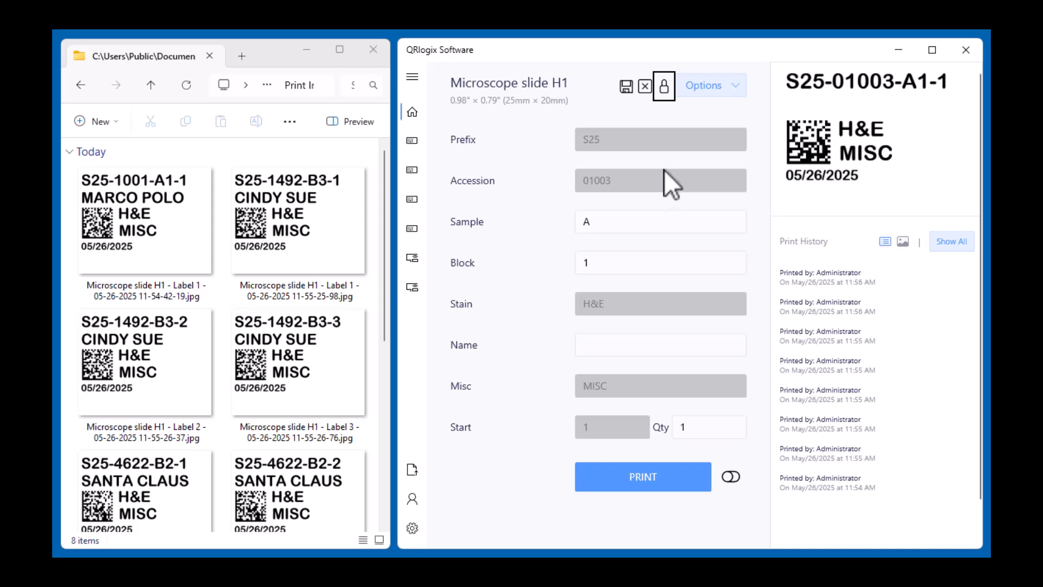
{"action": "left_click", "coordinate": [640, 473]}
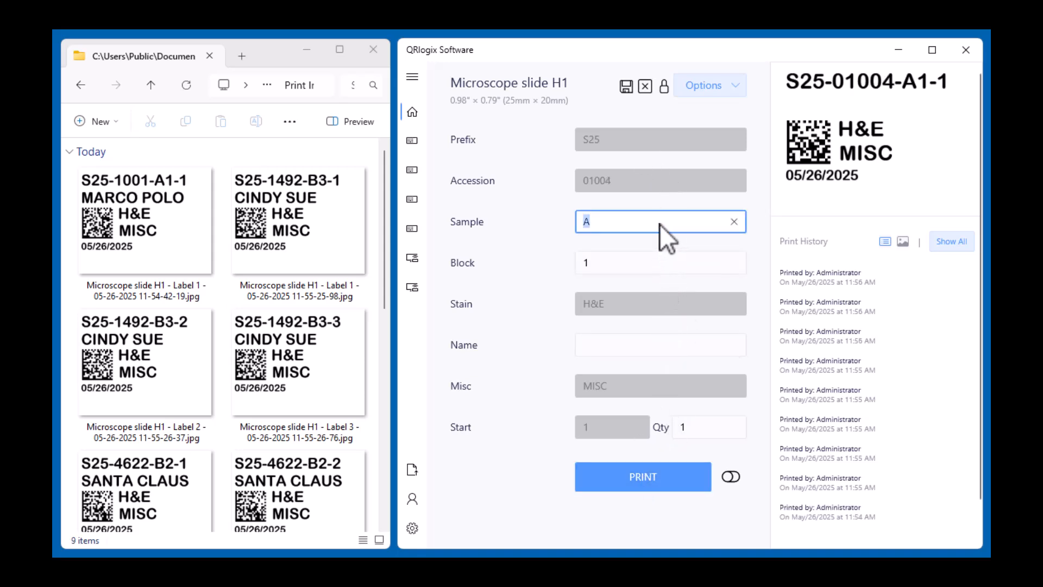
Step: Set Sample to B and Block to 3, keeping the locked Accession value
{"action": "type", "text": "B"}
{"action": "key", "text": "Tab"}
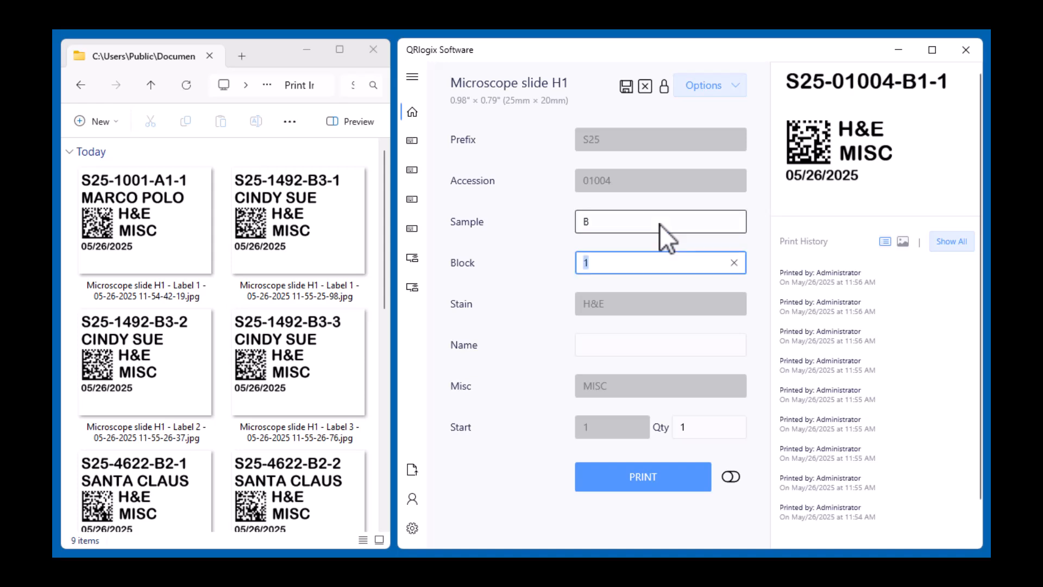
{"action": "type", "text": "3"}
{"action": "key", "text": "Tab"}
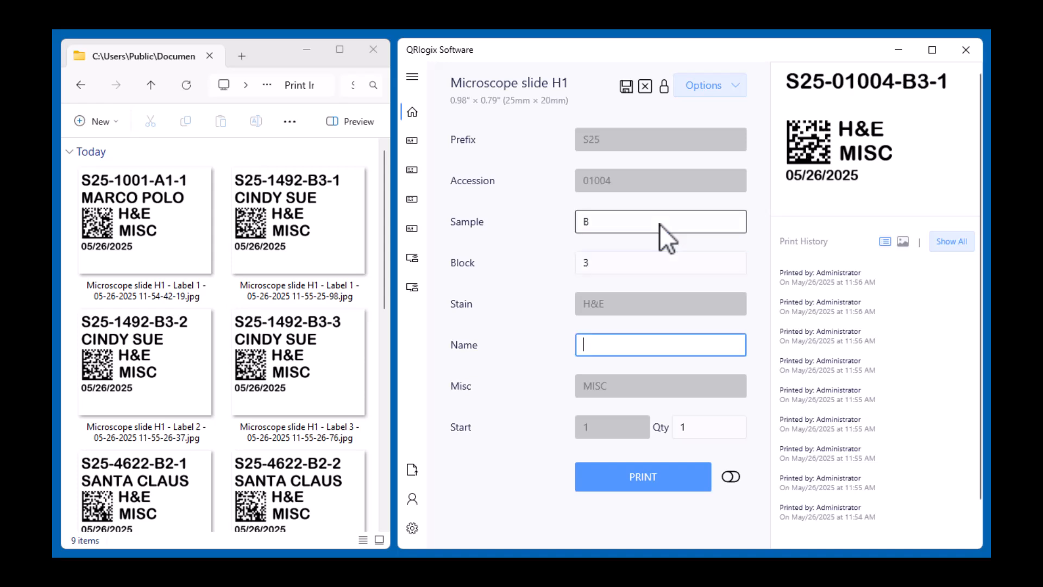
Step: Fill in the patient's name, set the quantity to 2 and print the labels from the auto-incremented form
{"action": "type", "text": "ROGER R"}
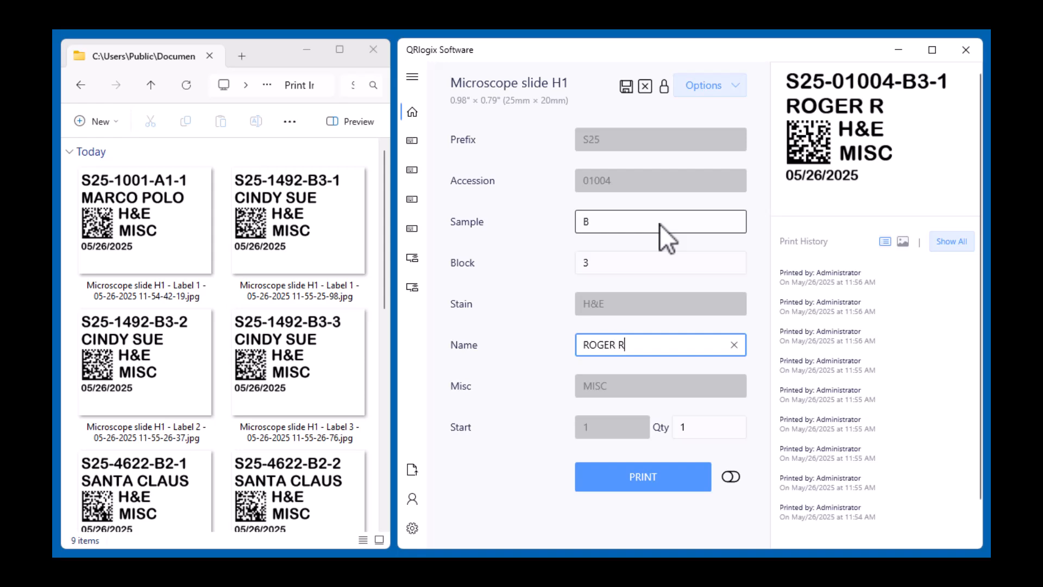
{"action": "type", "text": "ABBIT"}
{"action": "key", "text": "Tab"}
{"action": "type", "text": "2"}
{"action": "key", "text": "Tab"}
{"action": "key", "text": "Return"}
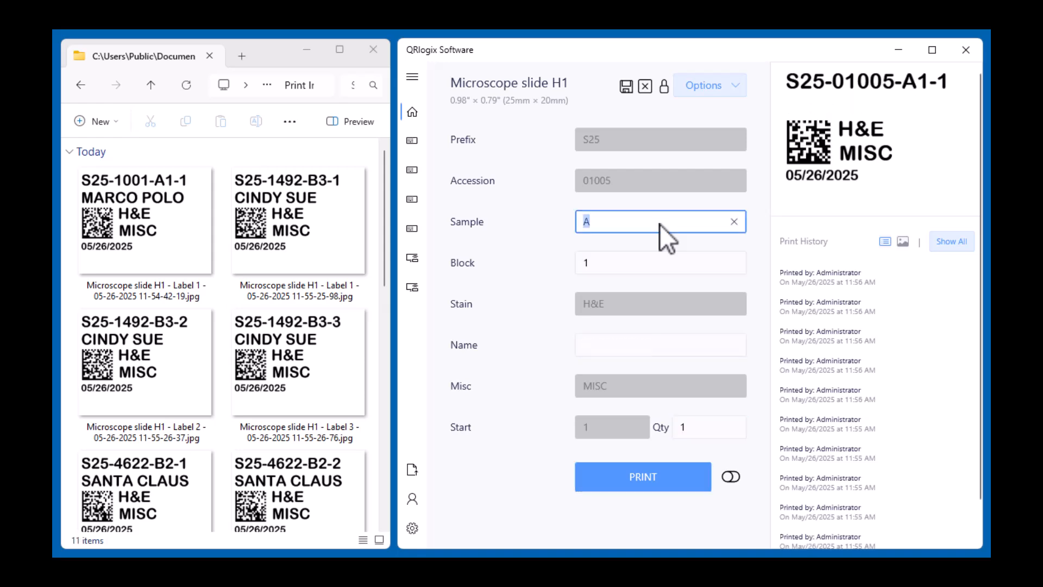
Step: Set Sample to A and Block to 2 on the Microscope slide H1 form
{"action": "type", "text": "A"}
{"action": "key", "text": "Tab"}
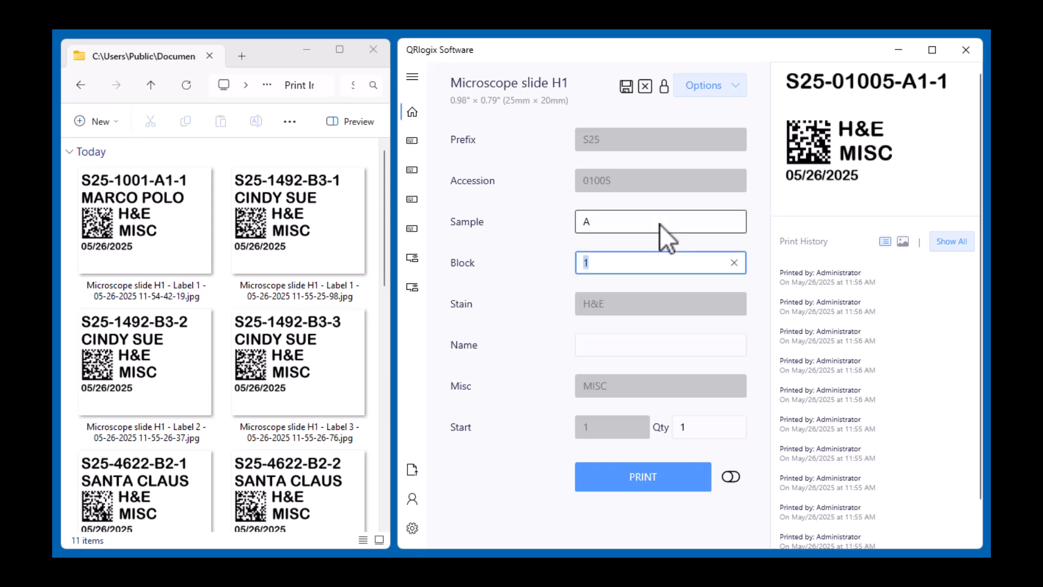
{"action": "type", "text": "2"}
{"action": "key", "text": "Tab"}
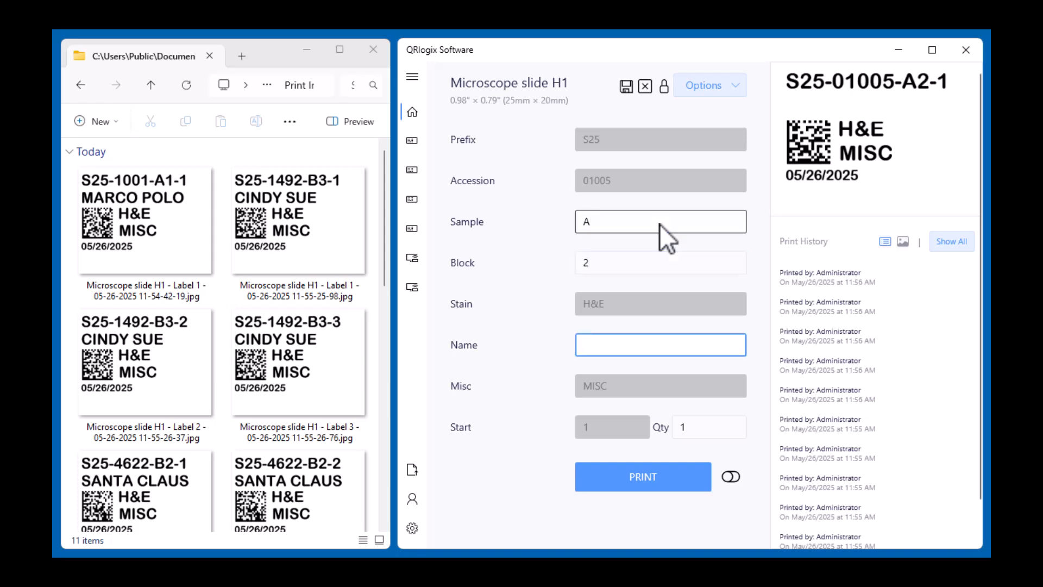
Step: Fill in the patient's name, set the quantity to 3 and print the labels
{"action": "type", "text": "PETE ROSE"}
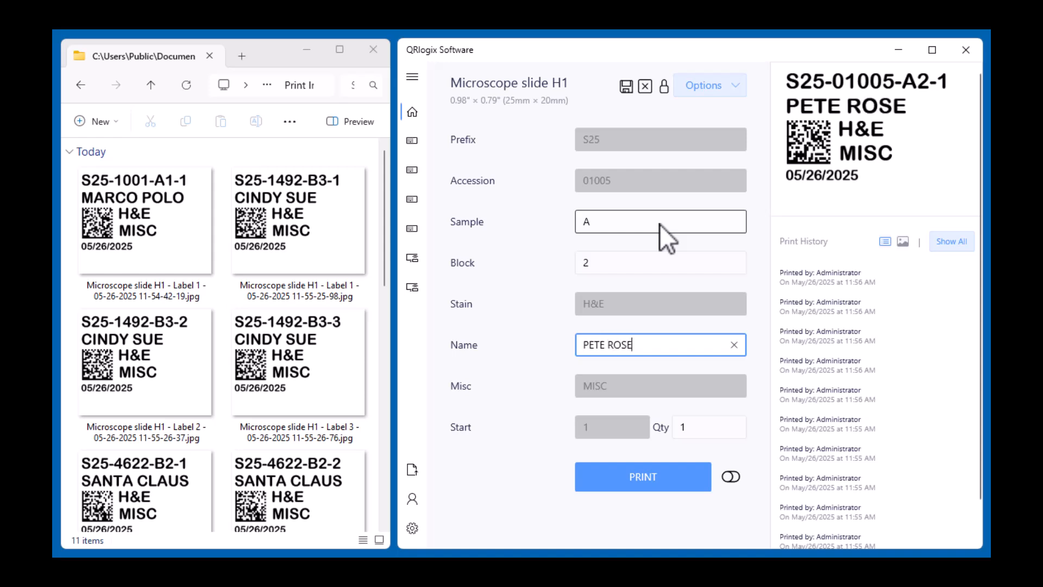
{"action": "key", "text": "Tab"}
{"action": "type", "text": "3"}
{"action": "key", "text": "Tab"}
{"action": "key", "text": "Return"}
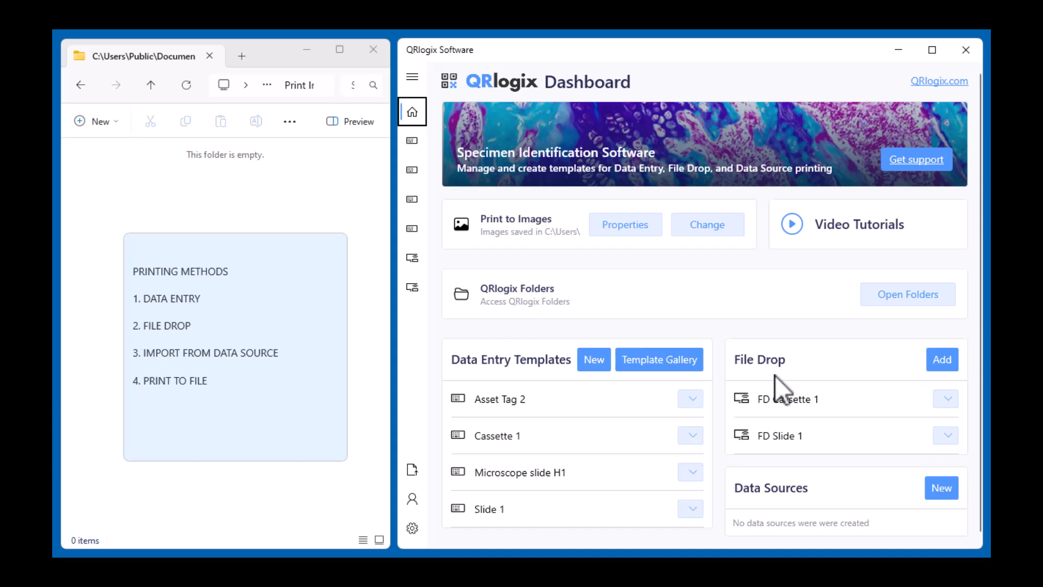
Step: Open the FD Slide 1 file drop template and locate its QRLogixFileDrop service in the Windows Services list
{"action": "left_click", "coordinate": [779, 441]}
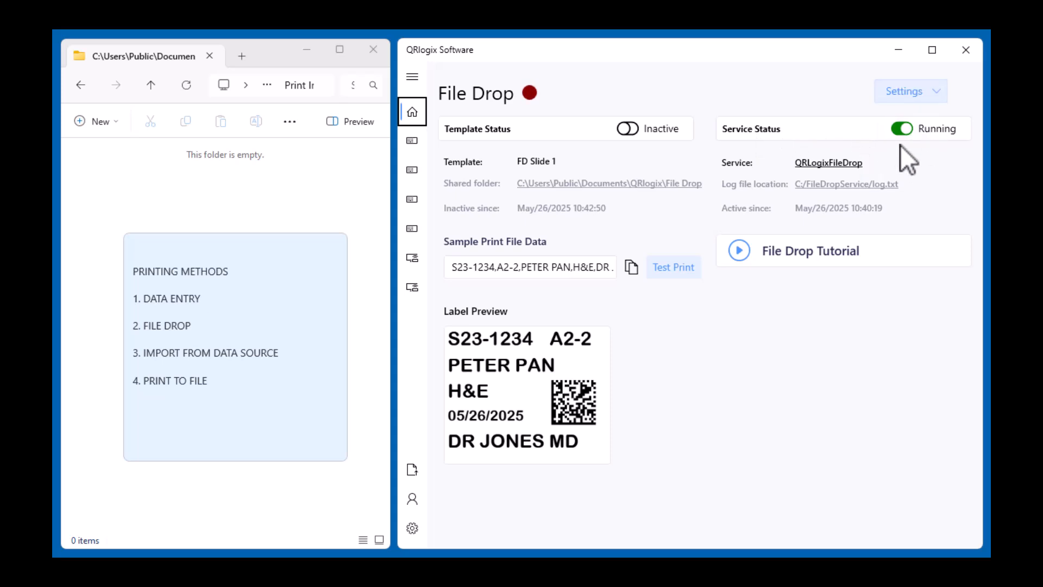
{"action": "left_click", "coordinate": [844, 165]}
{"action": "left_click", "coordinate": [559, 428]}
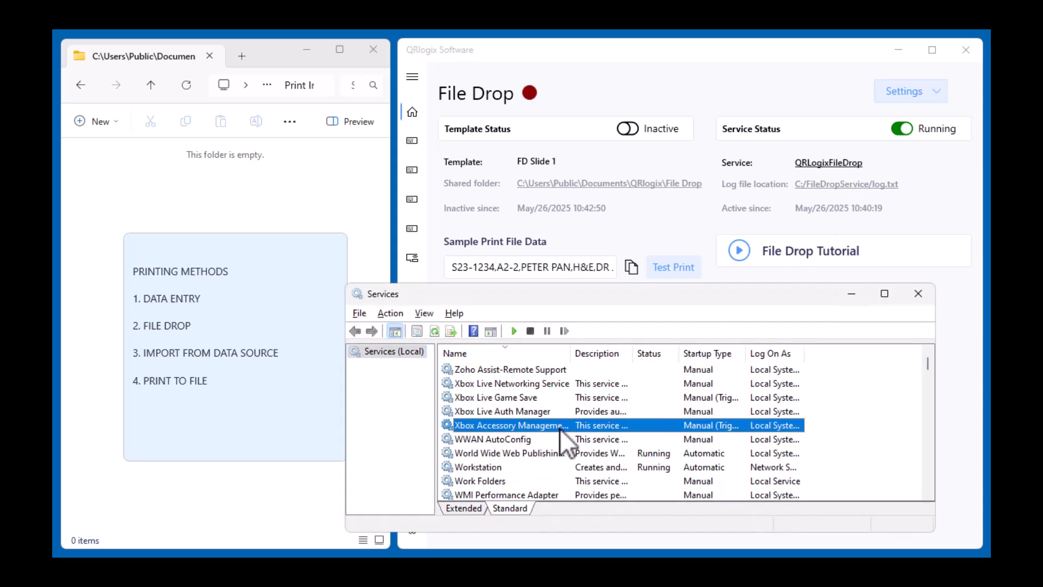
{"action": "type", "text": "qr"}
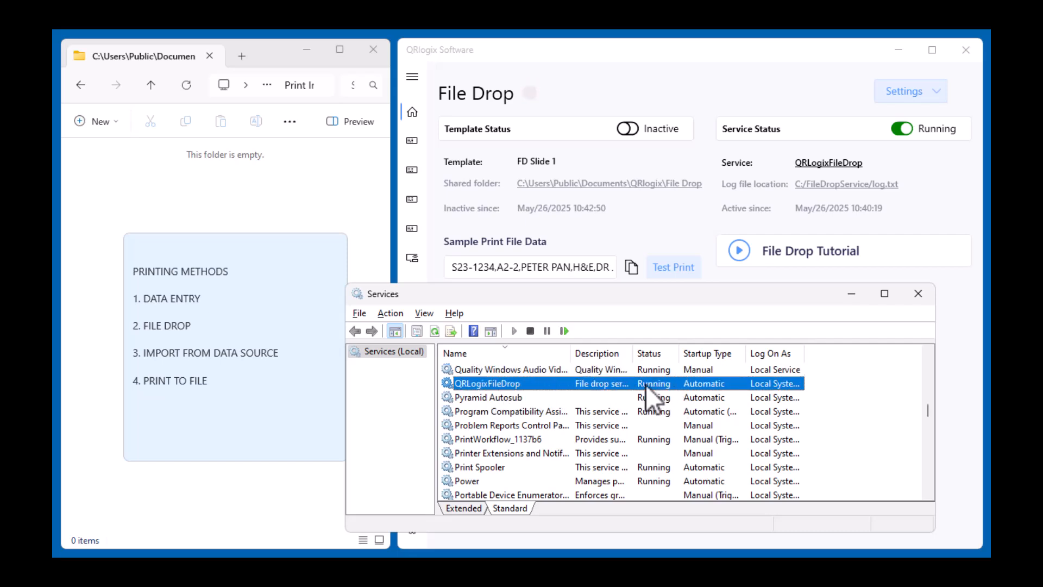
Step: Close the Services window, open the FD Slide 1 template's shared File Drop folder to check it, and minimize it
{"action": "left_click", "coordinate": [919, 293]}
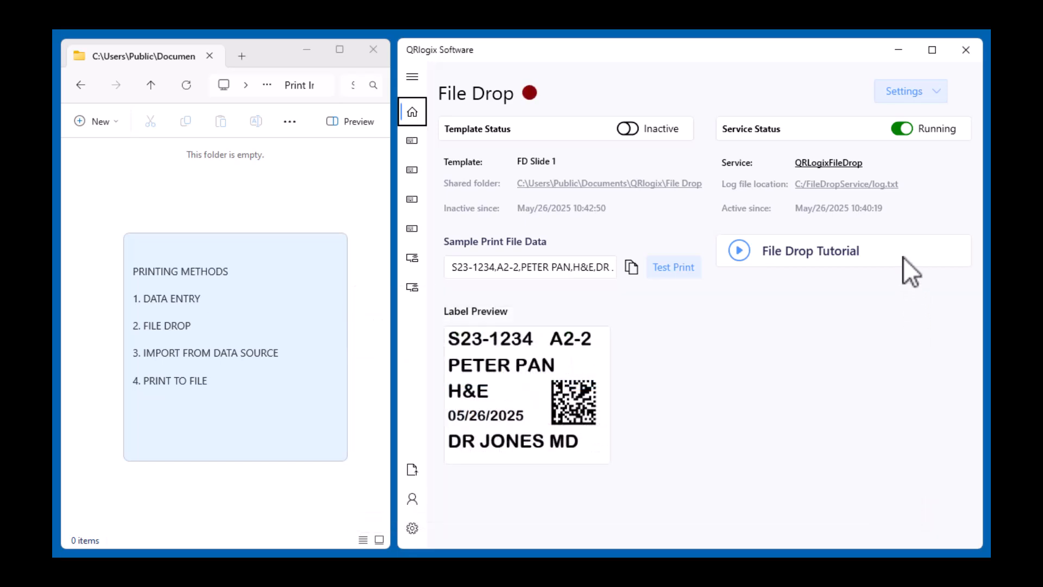
{"action": "left_click", "coordinate": [653, 185]}
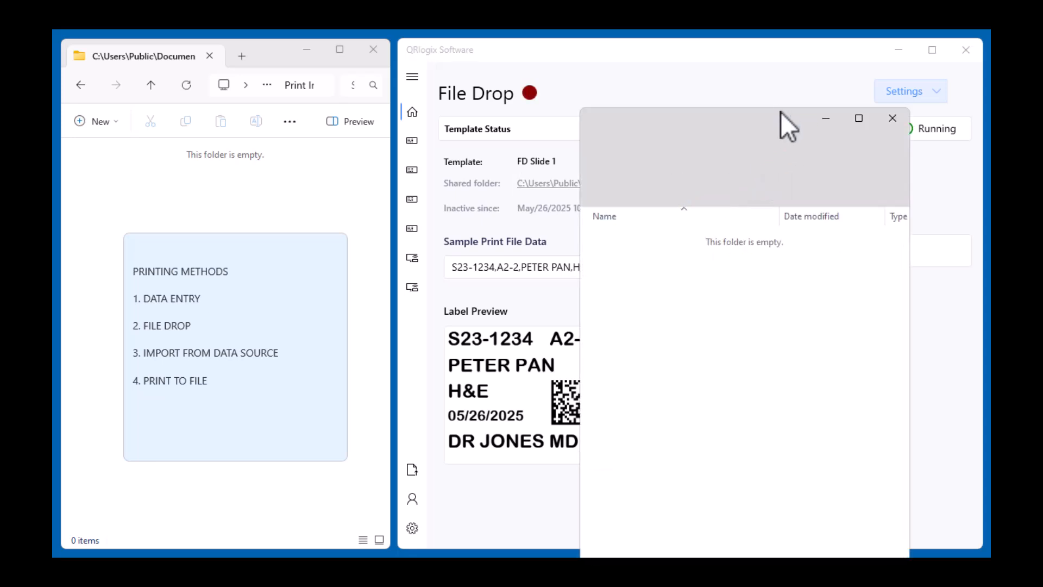
{"action": "left_click_drag", "start_coordinate": [779, 109], "coordinate": [915, 364]}
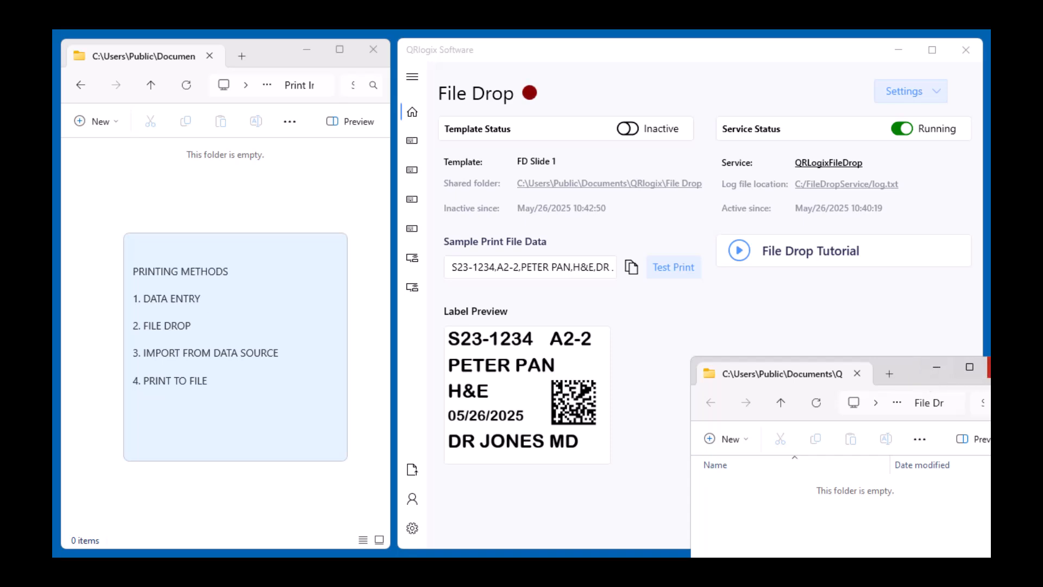
{"action": "left_click", "coordinate": [936, 367]}
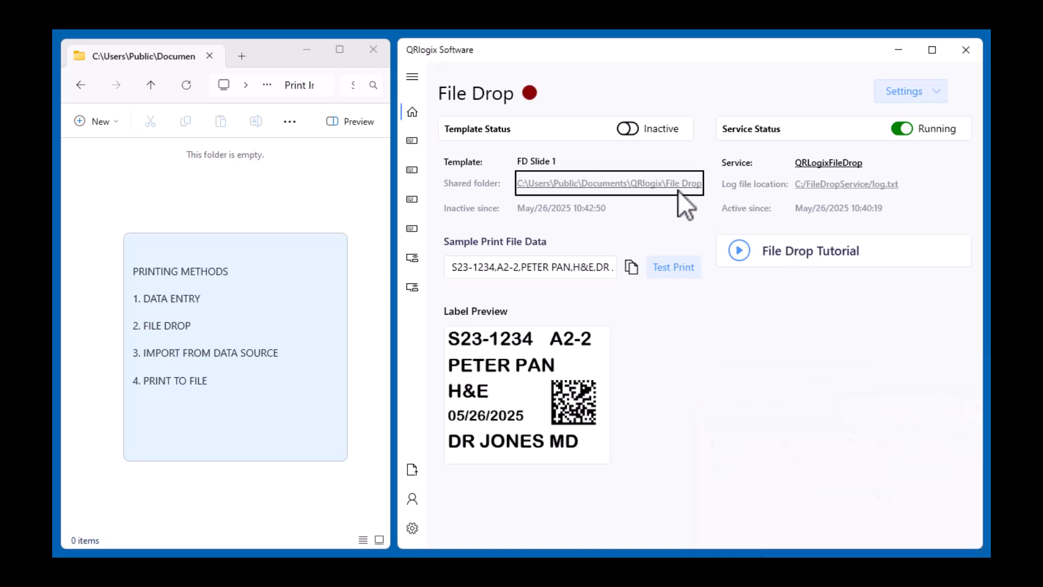
Step: Activate the FD Slide 1 template and send a test print of its sample data
{"action": "left_click", "coordinate": [623, 130]}
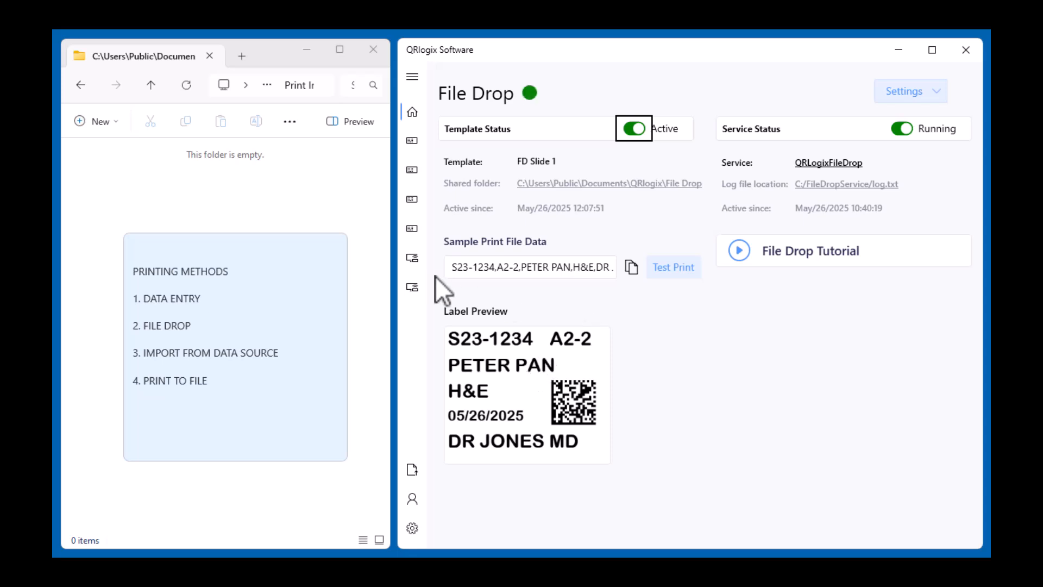
{"action": "left_click", "coordinate": [279, 242]}
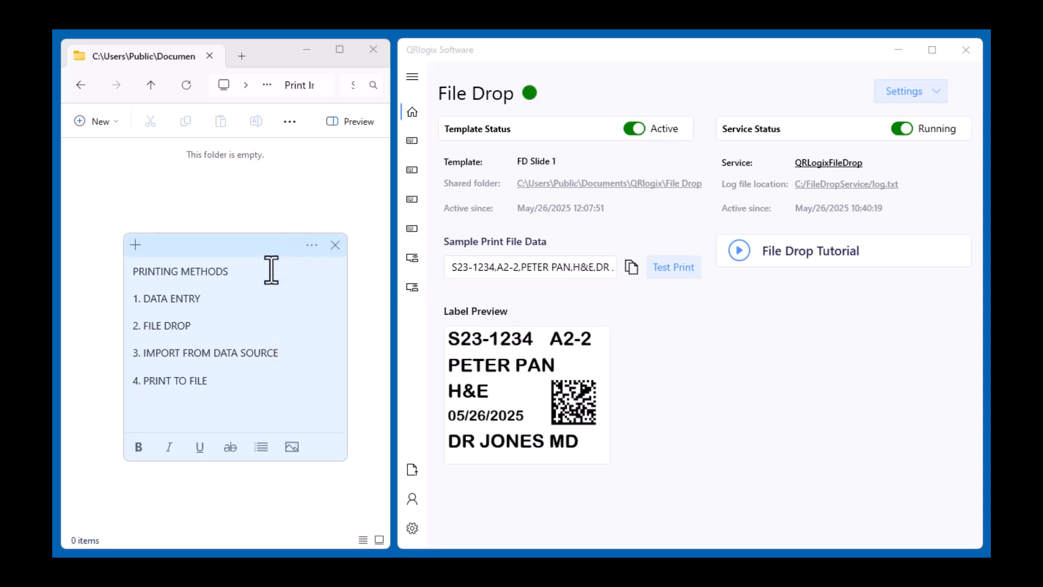
{"action": "left_click_drag", "start_coordinate": [266, 250], "coordinate": [255, 570]}
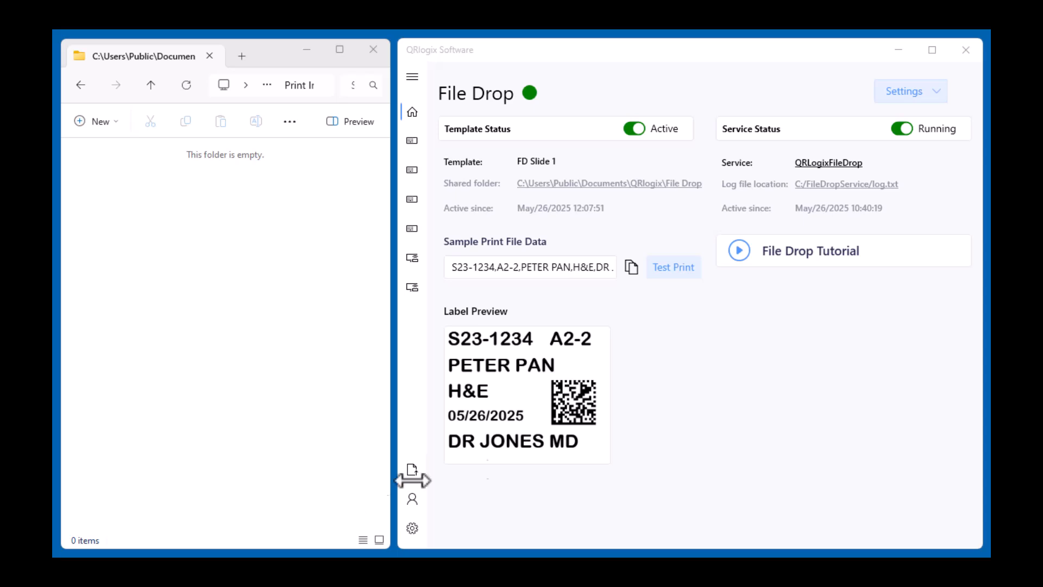
{"action": "left_click", "coordinate": [674, 267]}
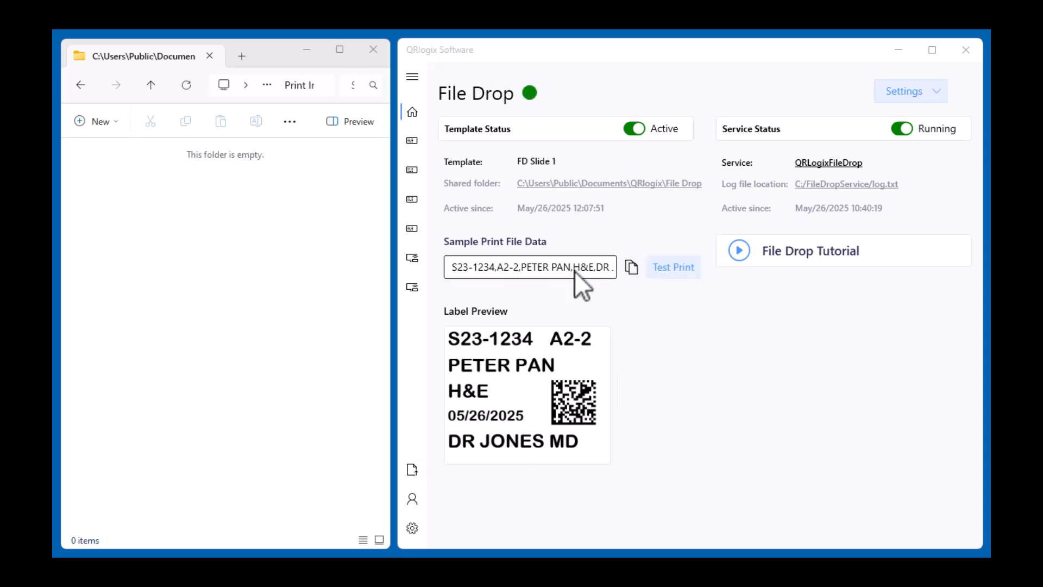
{"action": "left_click", "coordinate": [678, 268]}
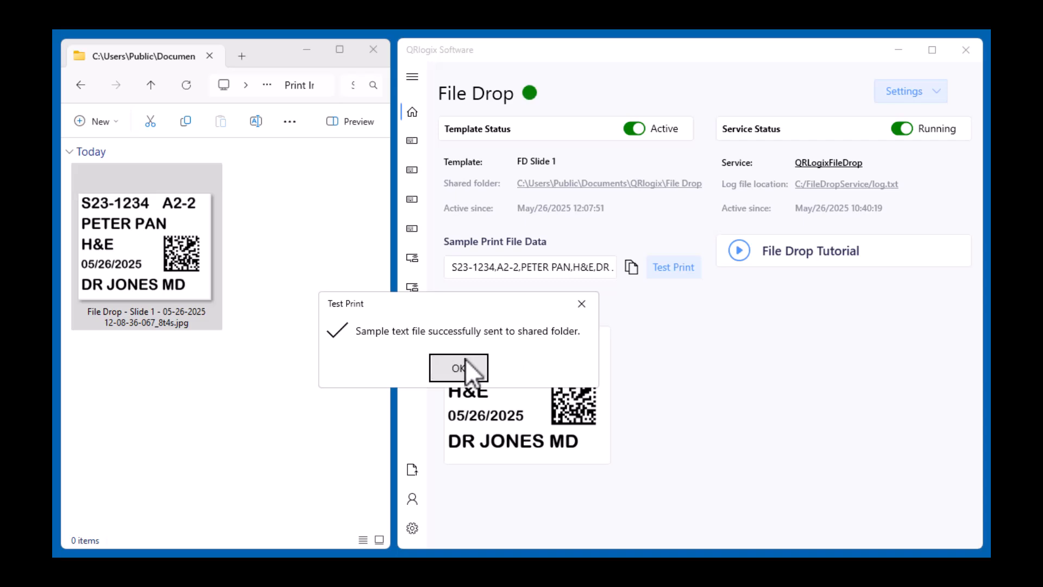
{"action": "left_click", "coordinate": [465, 361]}
{"action": "left_click", "coordinate": [182, 277]}
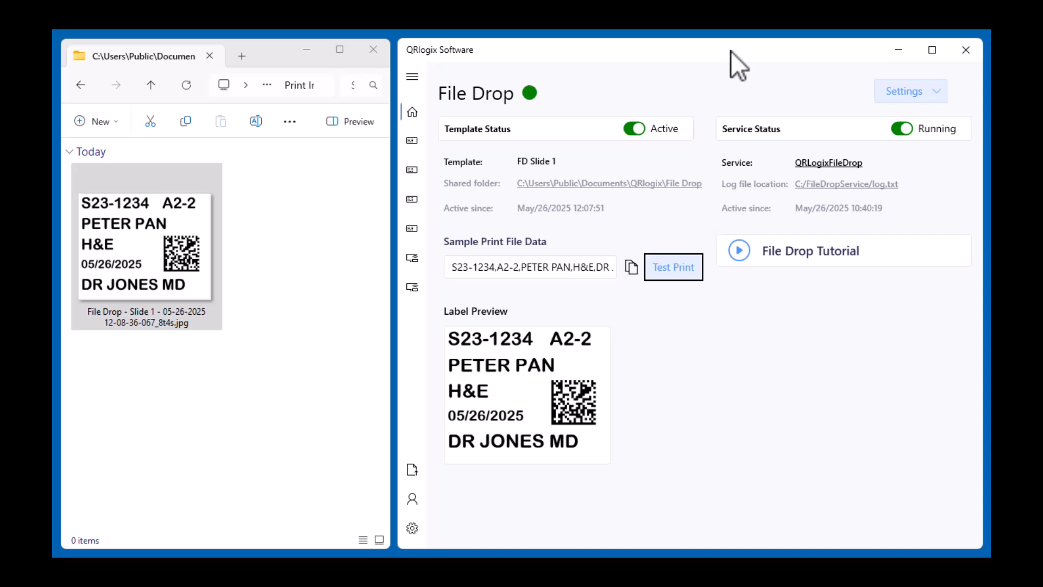
Step: Review the template's print folder, Delete trigger file and archive location settings, trying the delete option on and off, without saving
{"action": "left_click", "coordinate": [932, 89]}
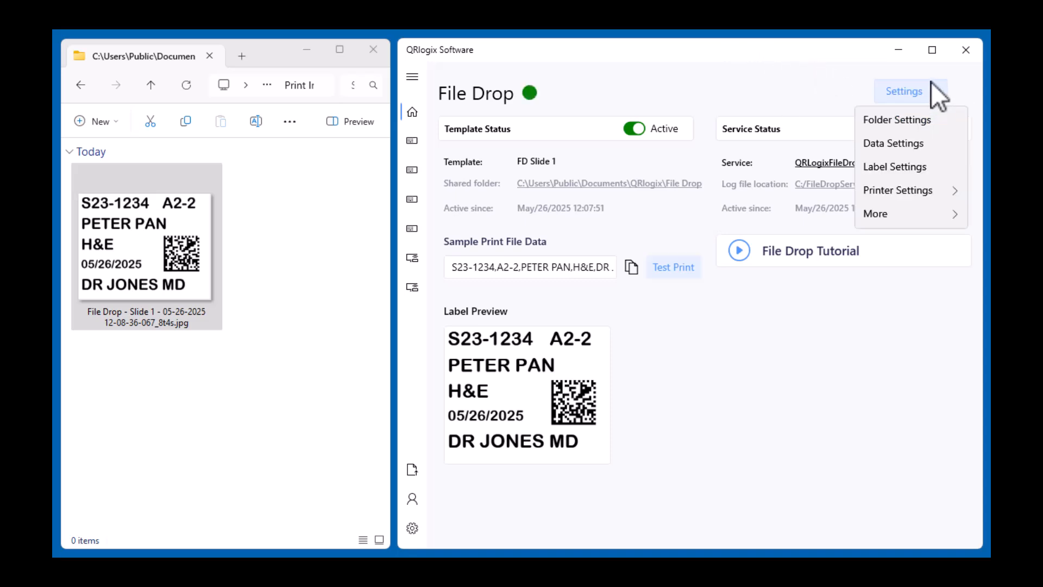
{"action": "left_click", "coordinate": [910, 119]}
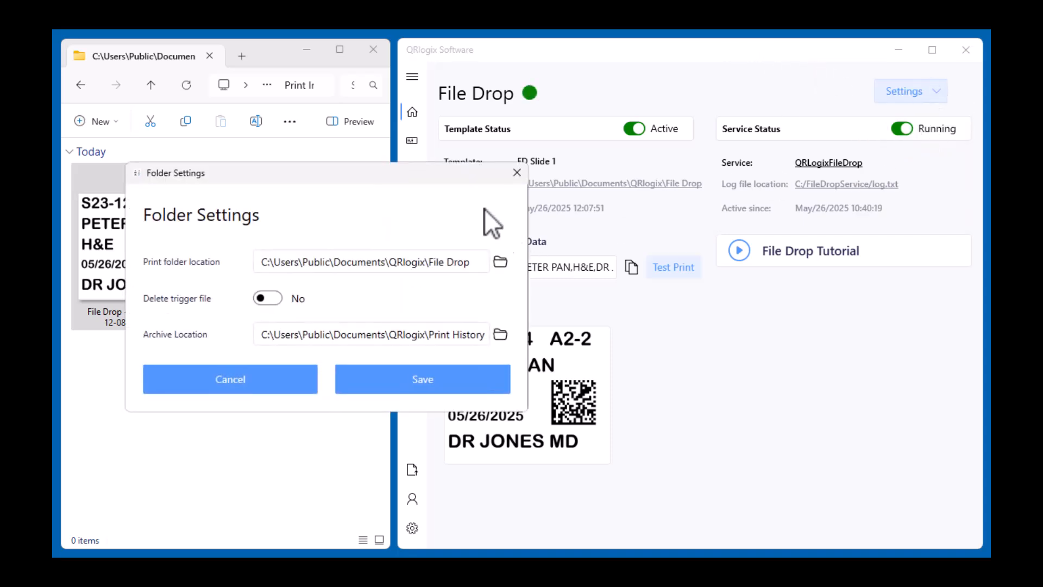
{"action": "left_click_drag", "start_coordinate": [434, 175], "coordinate": [720, 159]}
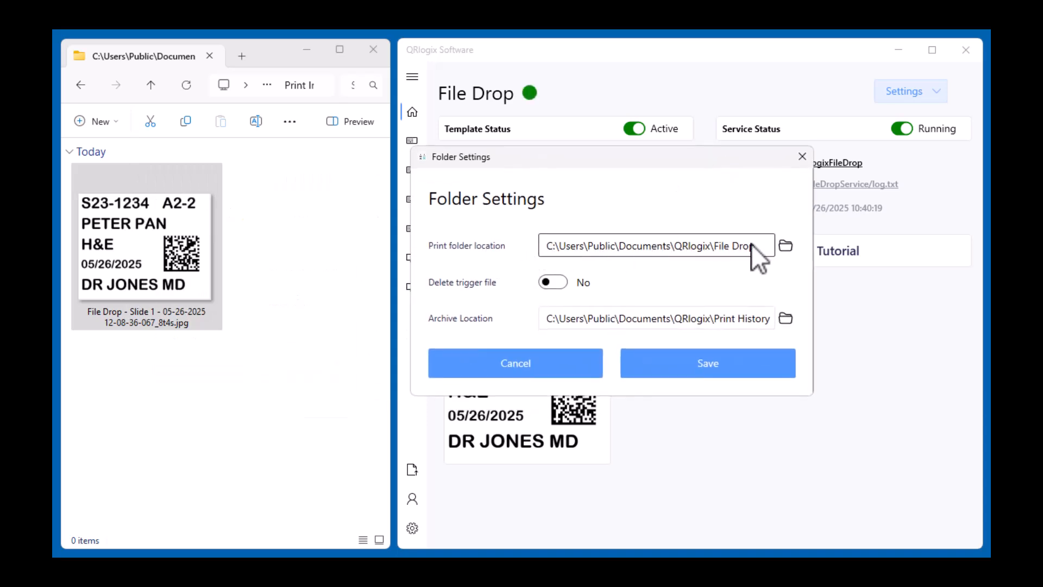
{"action": "left_click", "coordinate": [782, 248]}
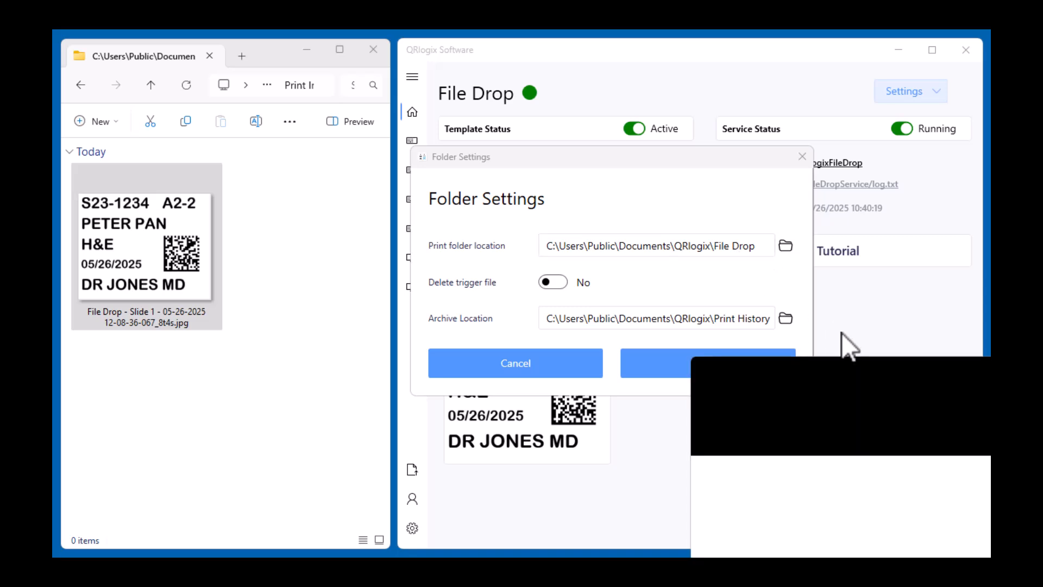
{"action": "key", "text": "Escape"}
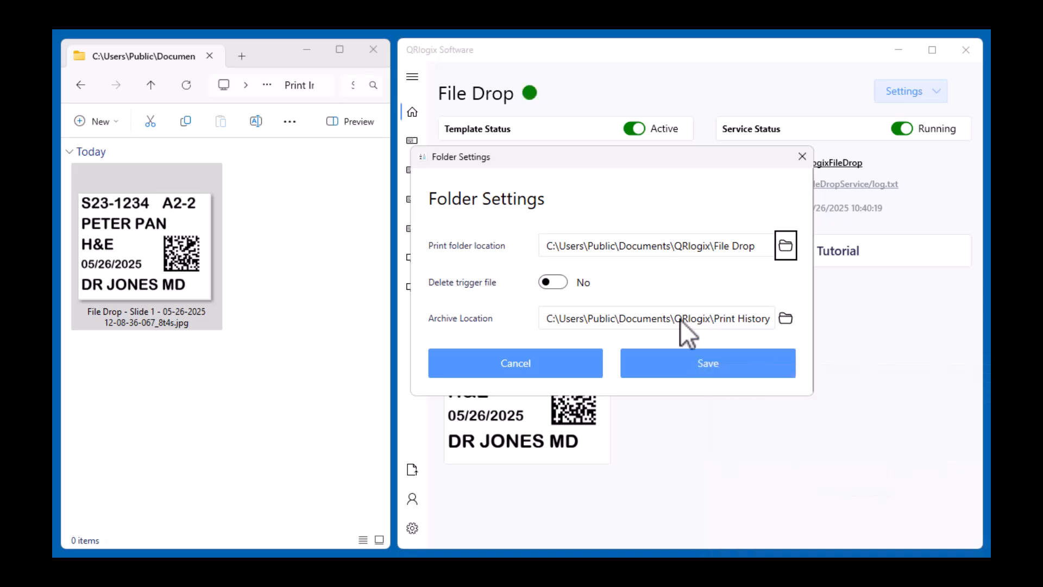
{"action": "left_click", "coordinate": [555, 282]}
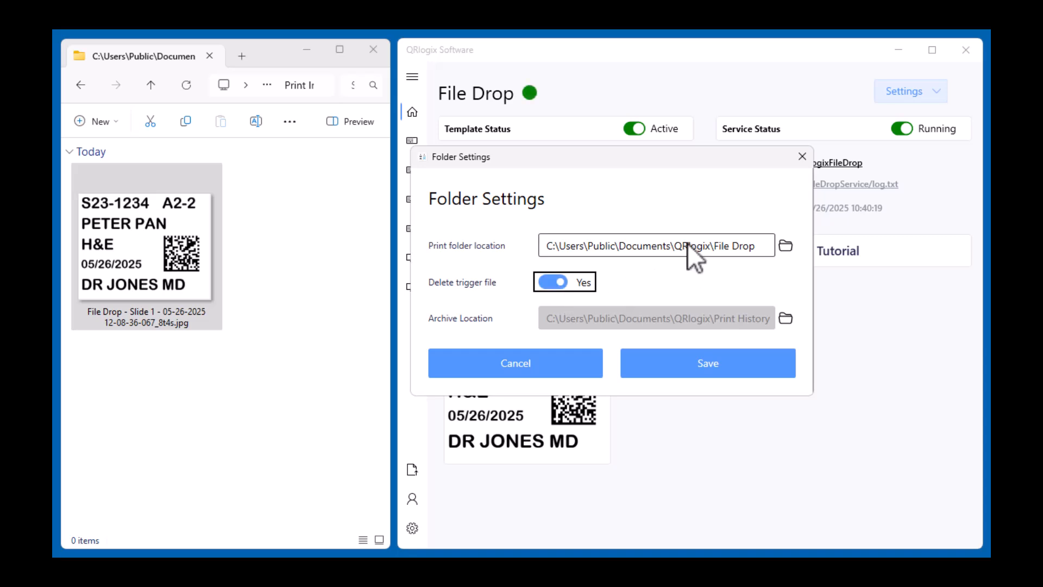
{"action": "left_click", "coordinate": [545, 283]}
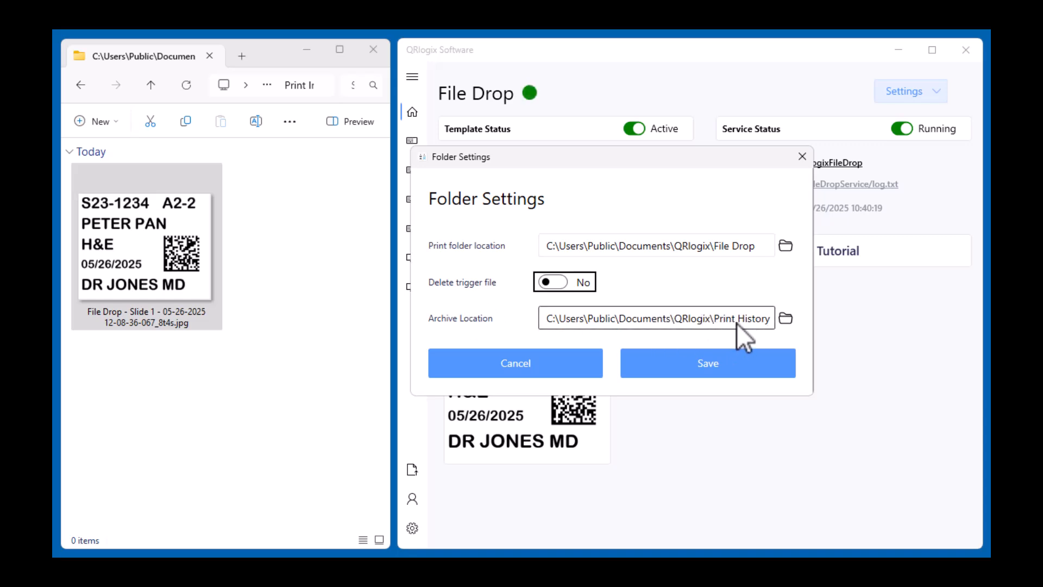
{"action": "left_click", "coordinate": [802, 159]}
Step: Examine the template's data settings, including fields, sample values, separator, field order and header row options, and close them unchanged
{"action": "left_click", "coordinate": [935, 101]}
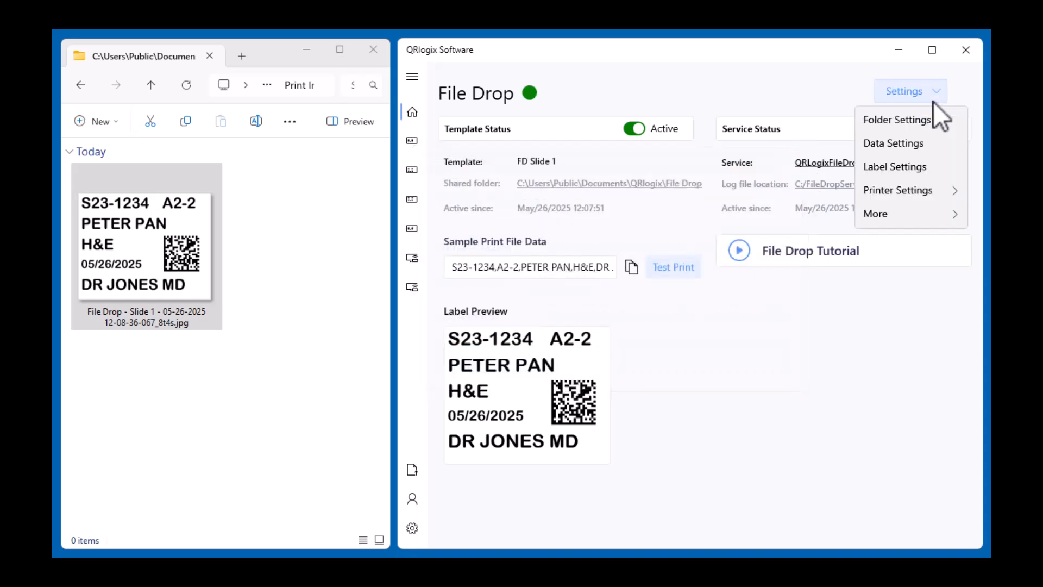
{"action": "left_click", "coordinate": [902, 150]}
{"action": "left_click_drag", "start_coordinate": [296, 87], "coordinate": [669, 76]}
{"action": "scroll", "coordinate": [421, 247], "scroll_direction": "down", "scroll_amount": 5}
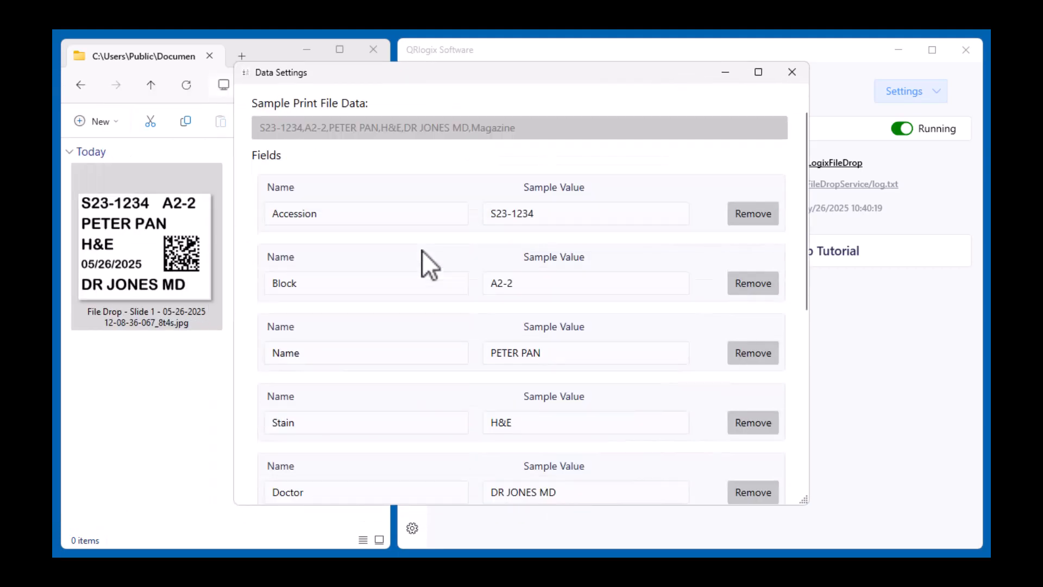
{"action": "scroll", "coordinate": [430, 267], "scroll_direction": "down", "scroll_amount": 4}
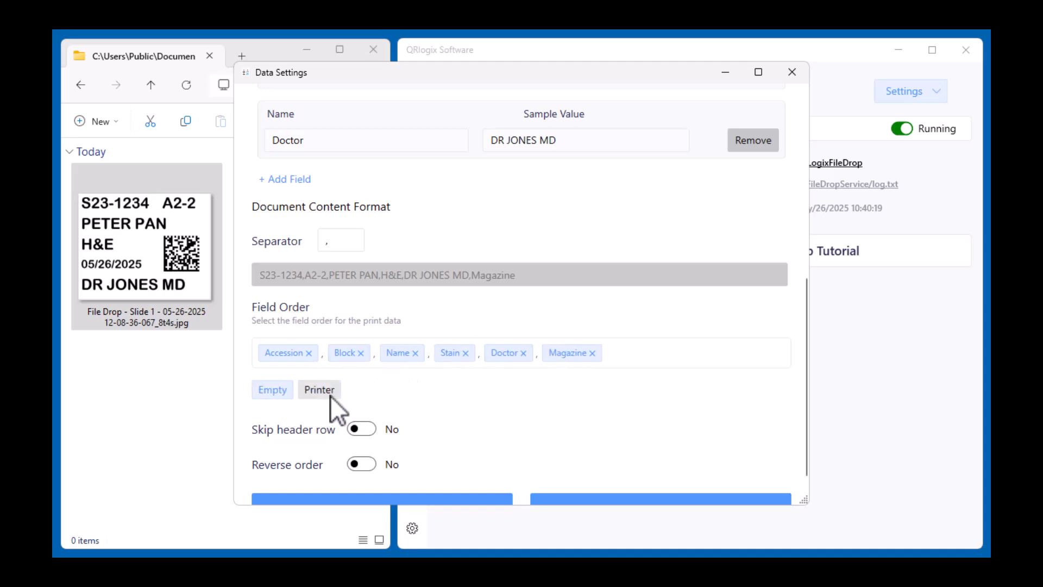
{"action": "scroll", "coordinate": [330, 395], "scroll_direction": "down", "scroll_amount": 1}
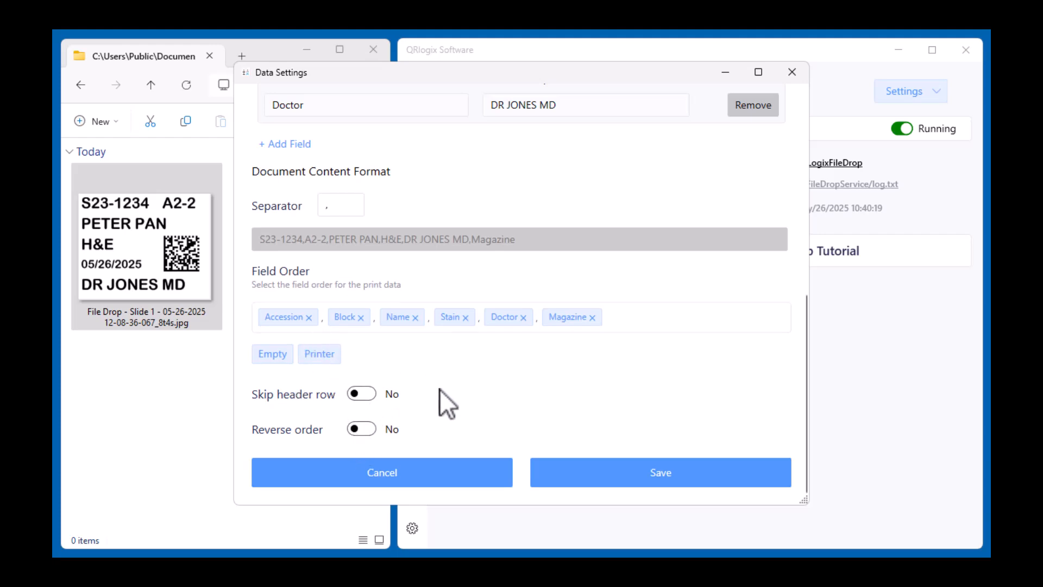
{"action": "scroll", "coordinate": [461, 353], "scroll_direction": "up", "scroll_amount": 5}
{"action": "left_click", "coordinate": [798, 69]}
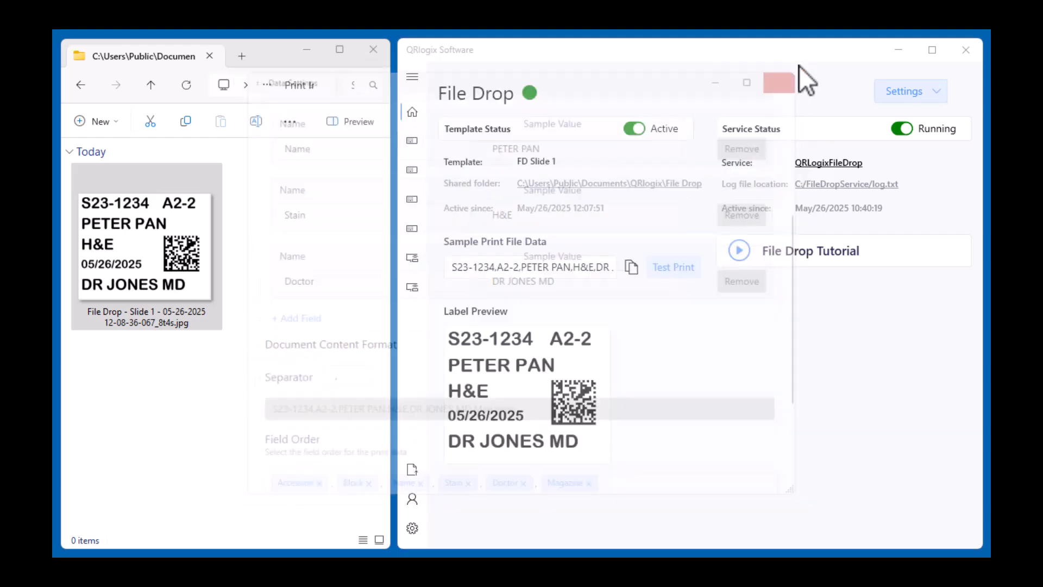
Step: Inspect the Block, Accession, Name, Stain and Doctor elements of the label in the Label Builder and close it without saving
{"action": "left_click", "coordinate": [890, 90]}
{"action": "left_click", "coordinate": [880, 167]}
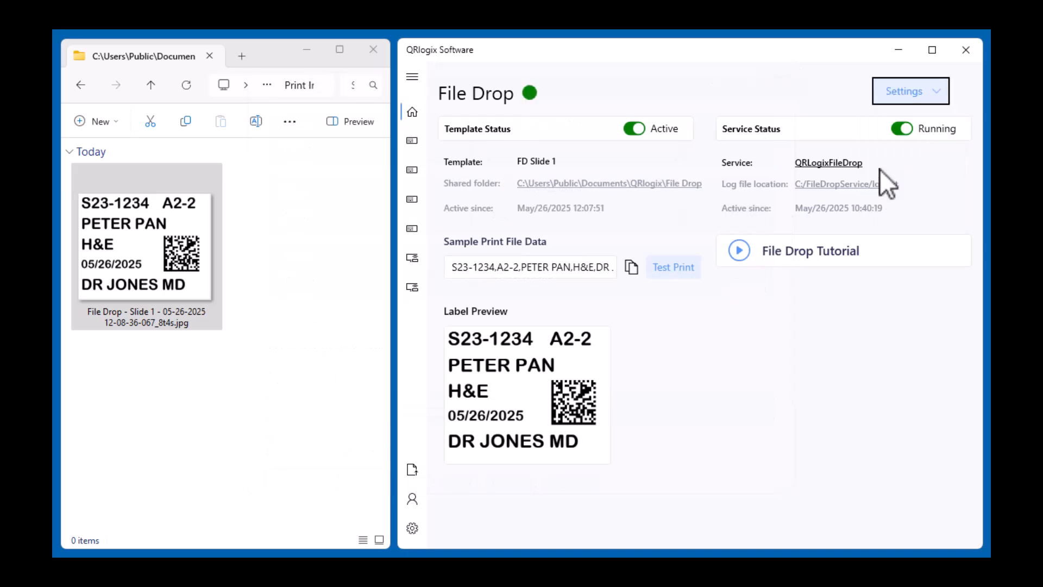
{"action": "left_click_drag", "start_coordinate": [687, 109], "coordinate": [736, 47]}
{"action": "left_click", "coordinate": [565, 260]}
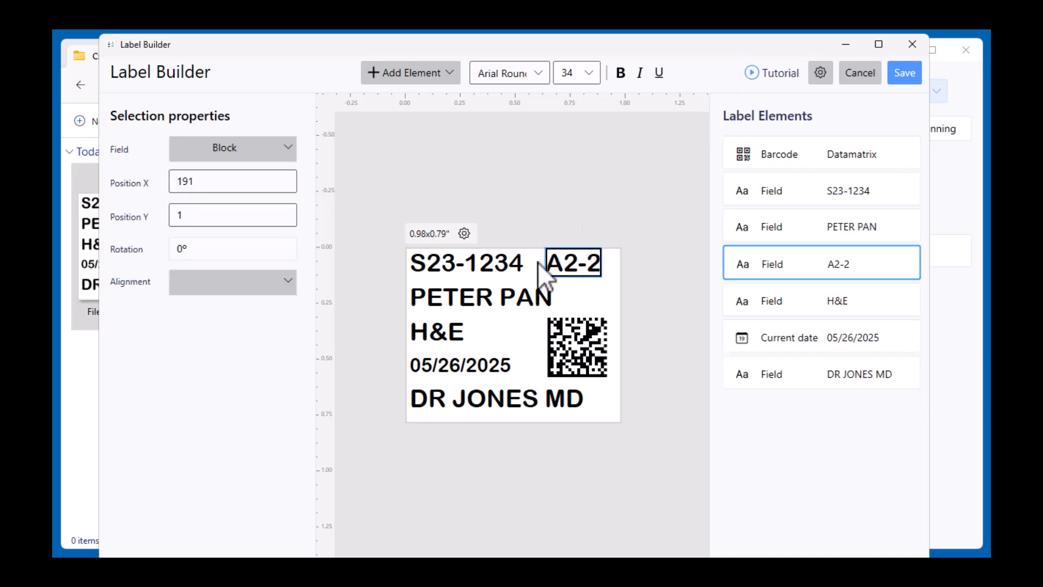
{"action": "left_click", "coordinate": [505, 268]}
{"action": "left_click", "coordinate": [479, 304]}
{"action": "left_click", "coordinate": [442, 333]}
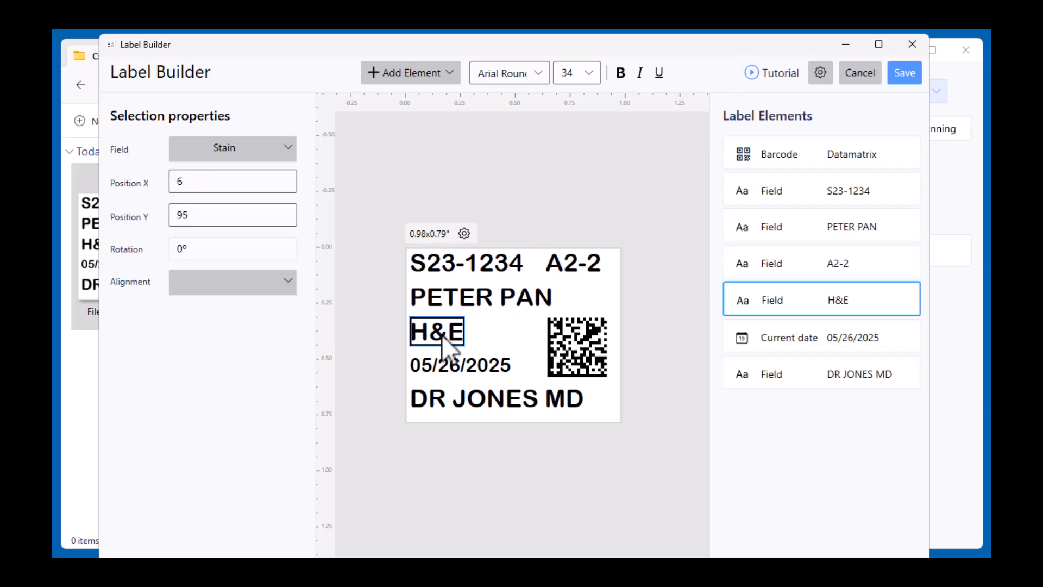
{"action": "left_click", "coordinate": [465, 402]}
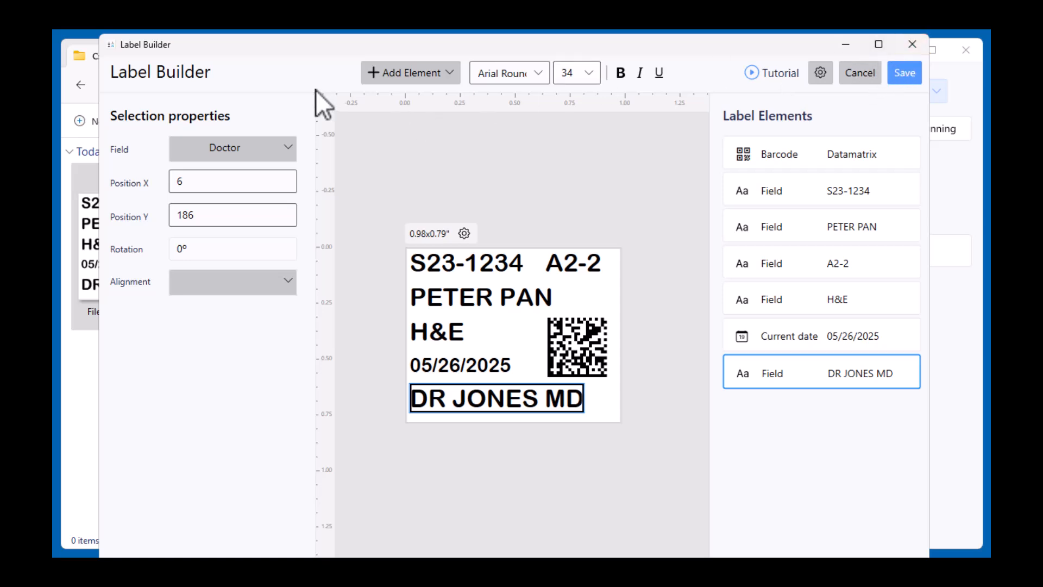
{"action": "left_click", "coordinate": [912, 45]}
{"action": "left_click", "coordinate": [925, 94]}
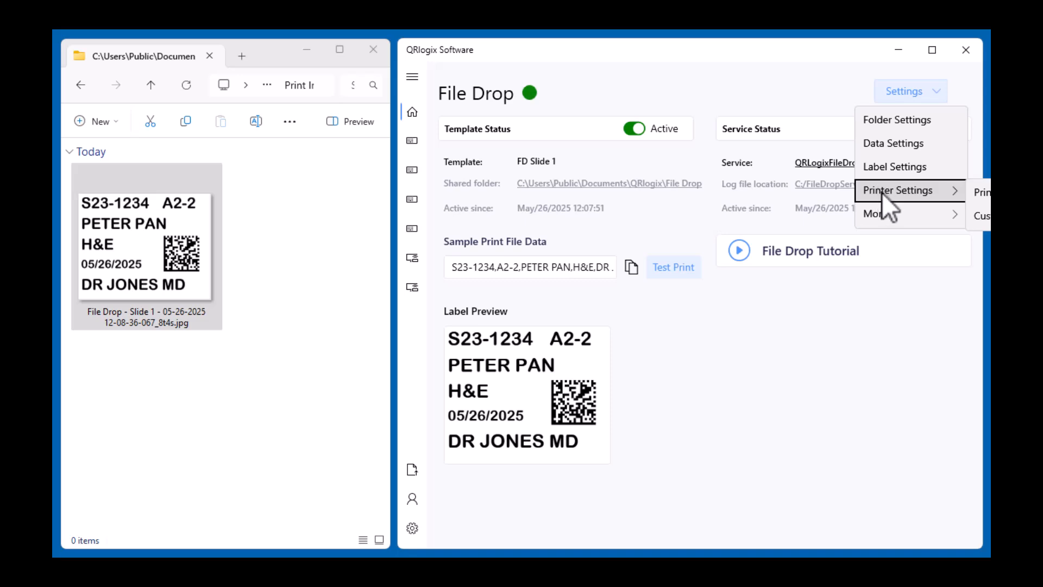
{"action": "mouse_move", "coordinate": [929, 220]}
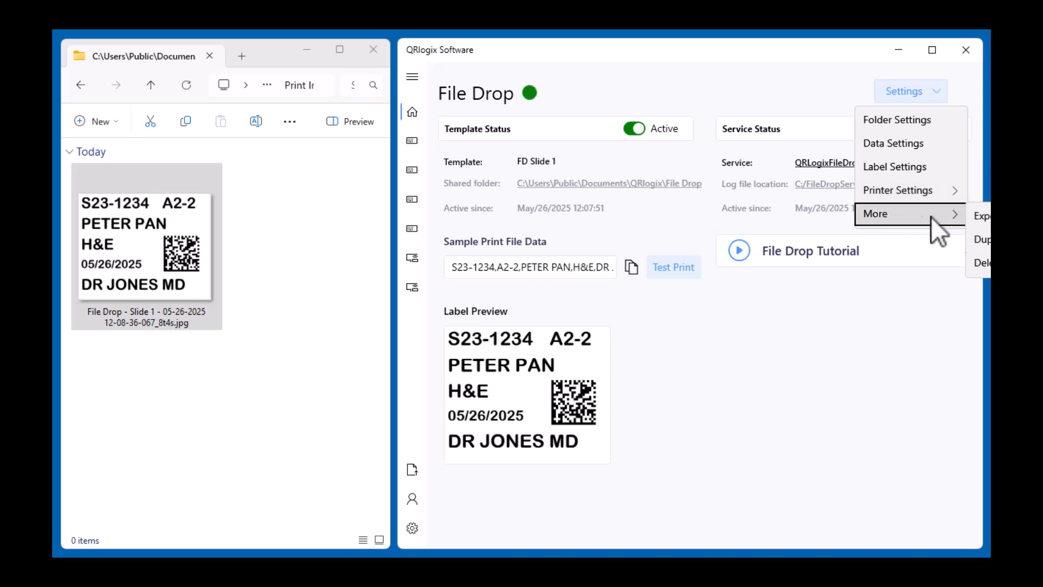
{"action": "left_click", "coordinate": [822, 80]}
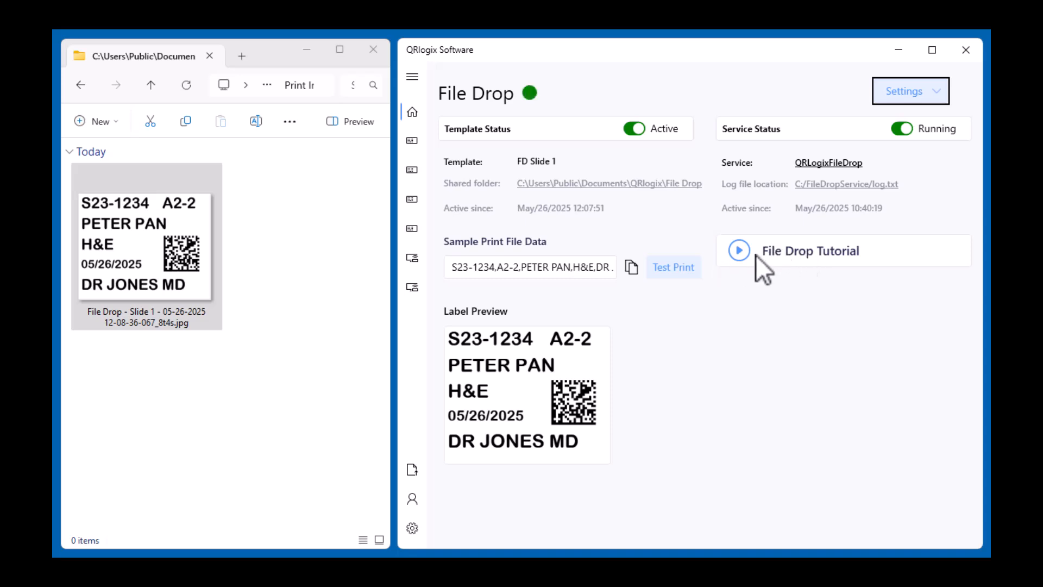
Step: Reopen FD Slide 1 from the dashboard, set its template status to inactive and return to the dashboard
{"action": "left_click", "coordinate": [421, 117]}
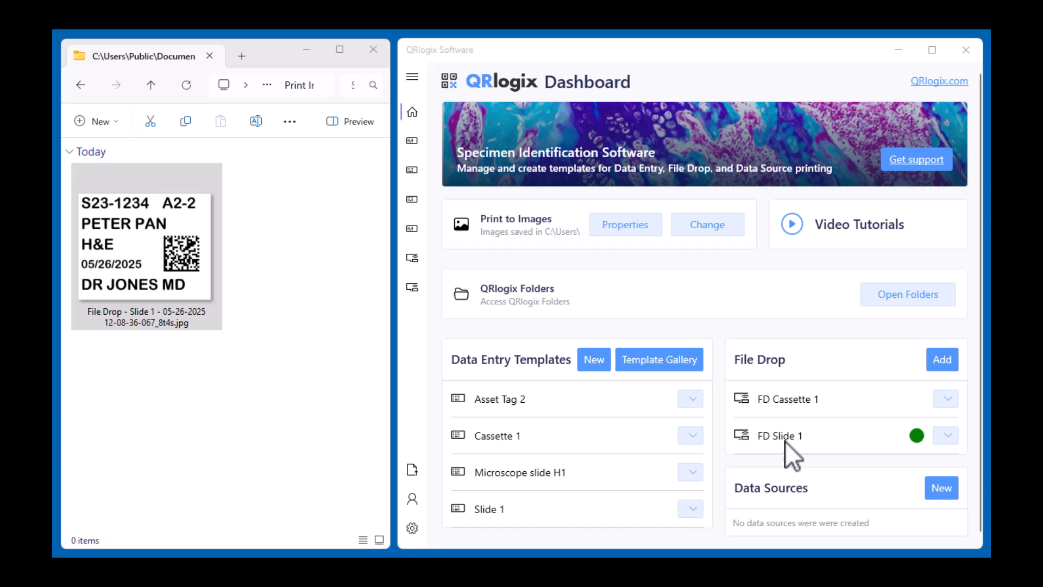
{"action": "left_click", "coordinate": [951, 439]}
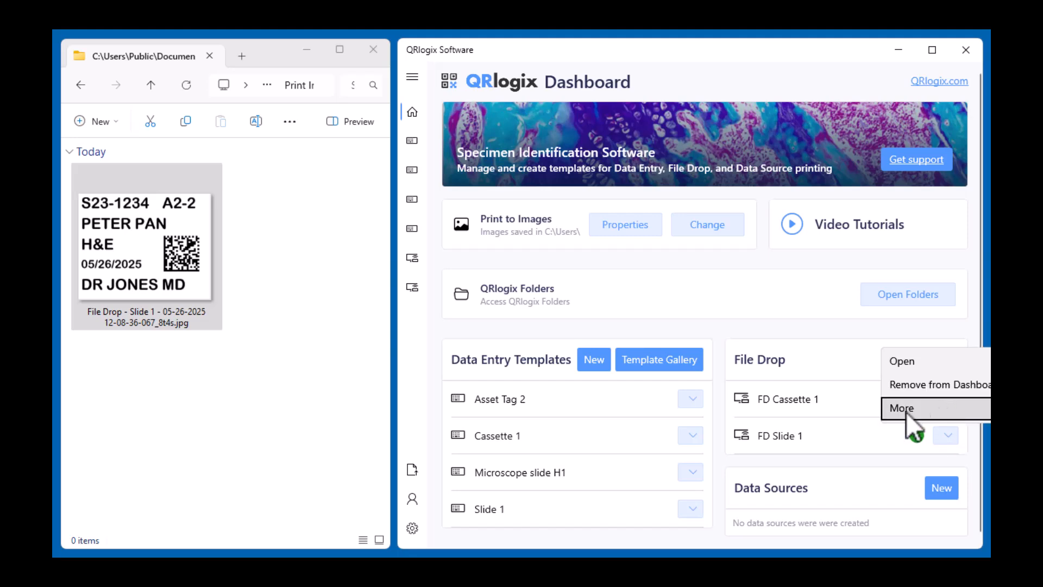
{"action": "left_click", "coordinate": [923, 359]}
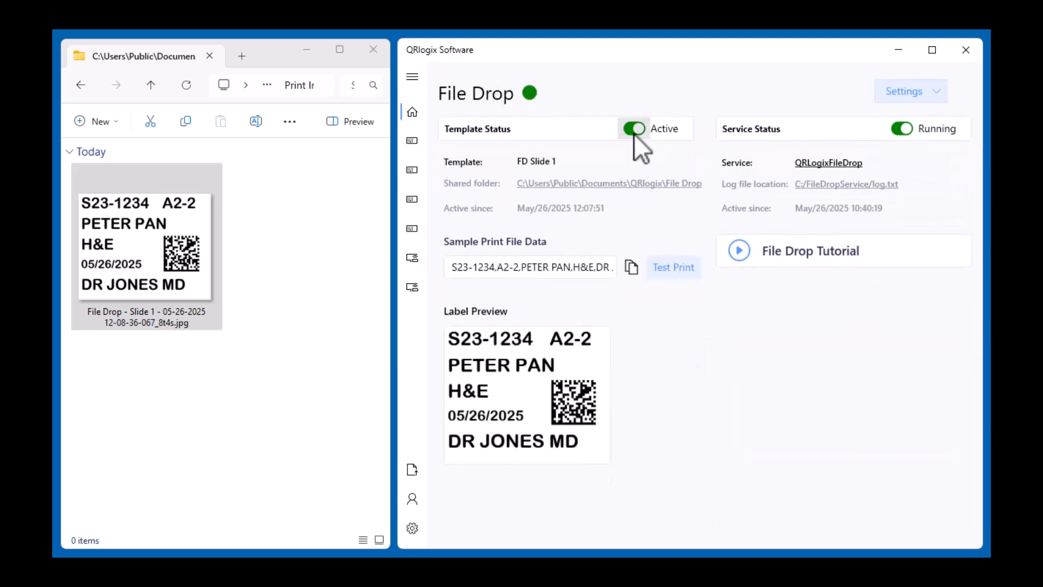
{"action": "left_click", "coordinate": [635, 134]}
{"action": "left_click", "coordinate": [413, 112]}
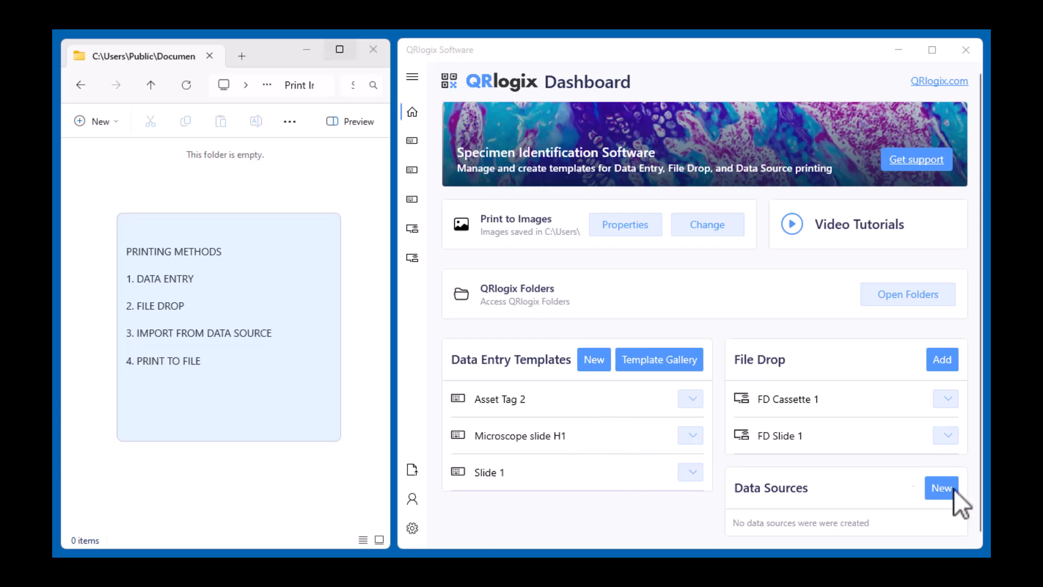
Step: Pin the existing Excel tutorial template from the Template Library to the dashboard
{"action": "left_click", "coordinate": [940, 495]}
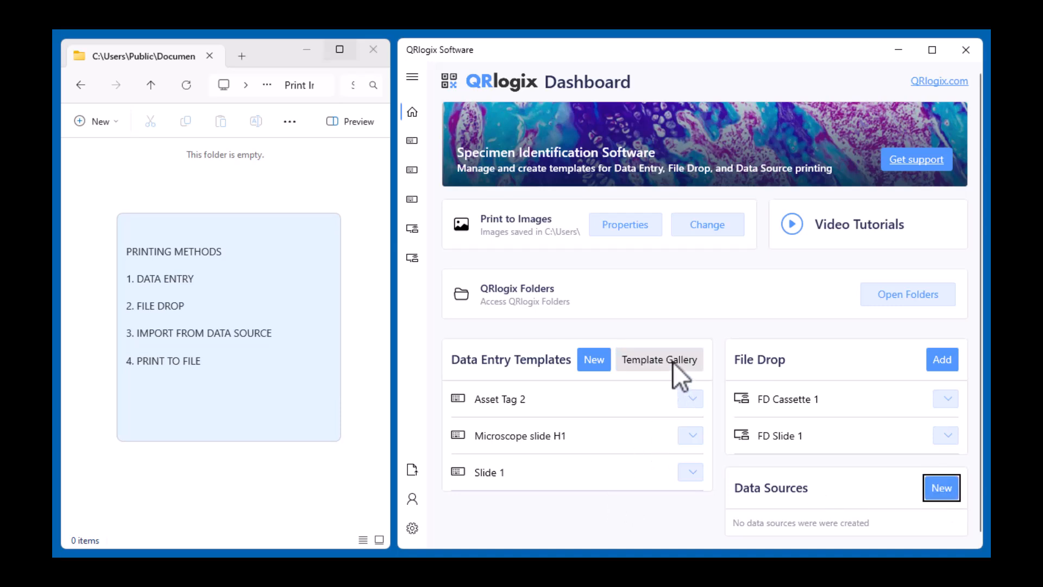
{"action": "left_click", "coordinate": [579, 362]}
{"action": "left_click", "coordinate": [584, 480]}
{"action": "left_click", "coordinate": [606, 527]}
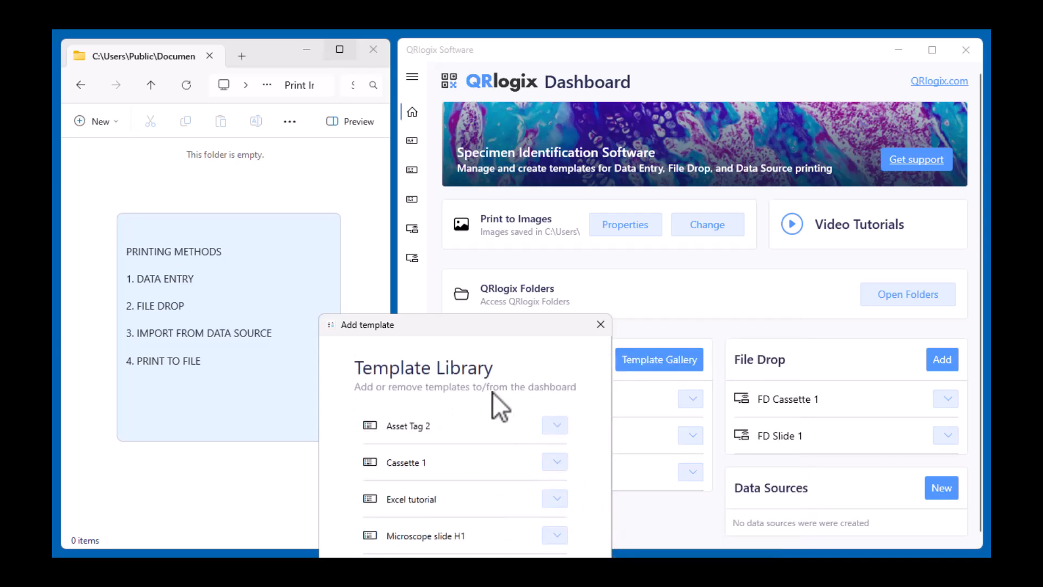
{"action": "left_click_drag", "start_coordinate": [496, 331], "coordinate": [562, 162]}
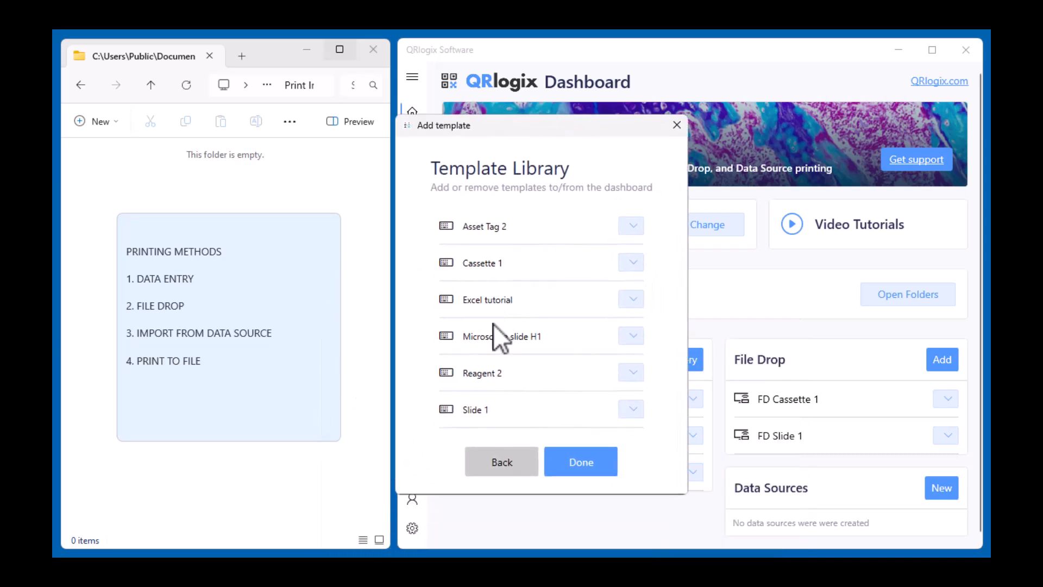
{"action": "left_click", "coordinate": [623, 301]}
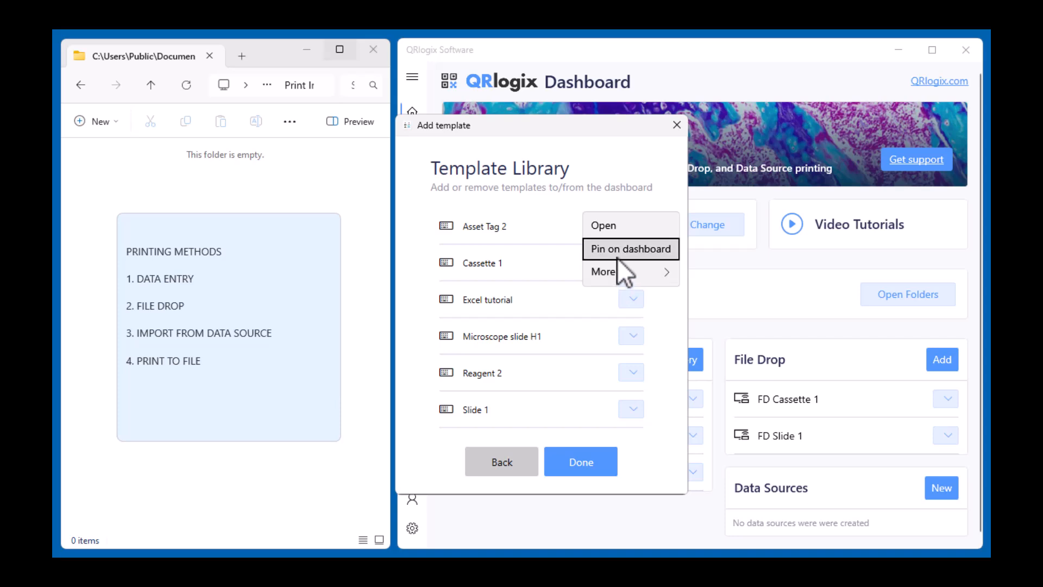
{"action": "left_click", "coordinate": [648, 250]}
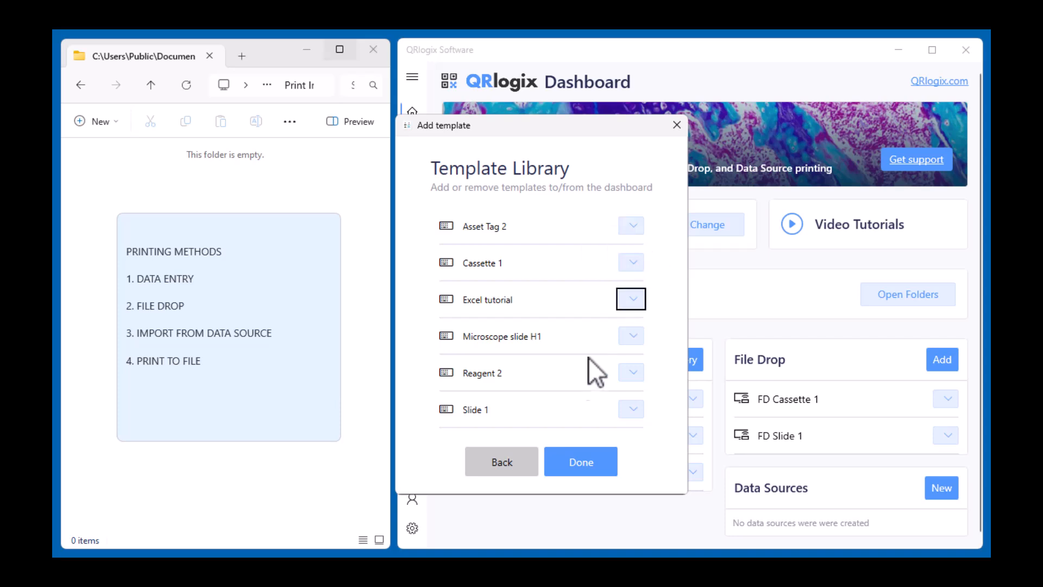
{"action": "left_click", "coordinate": [580, 462]}
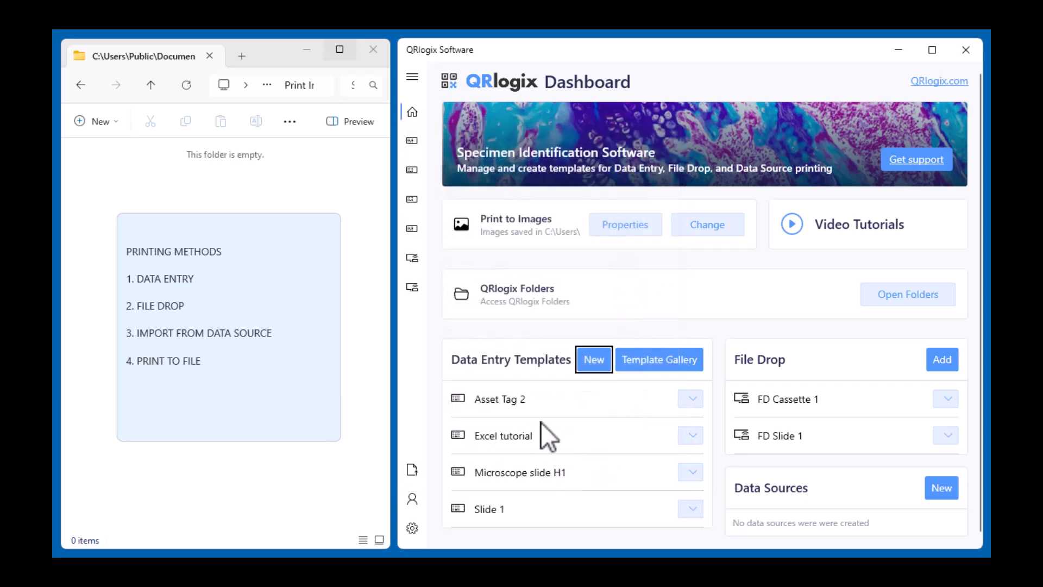
Step: Open the Excel tutorial template, move the printing methods note out of the way and print one label with Stain RETIC
{"action": "left_click", "coordinate": [506, 440]}
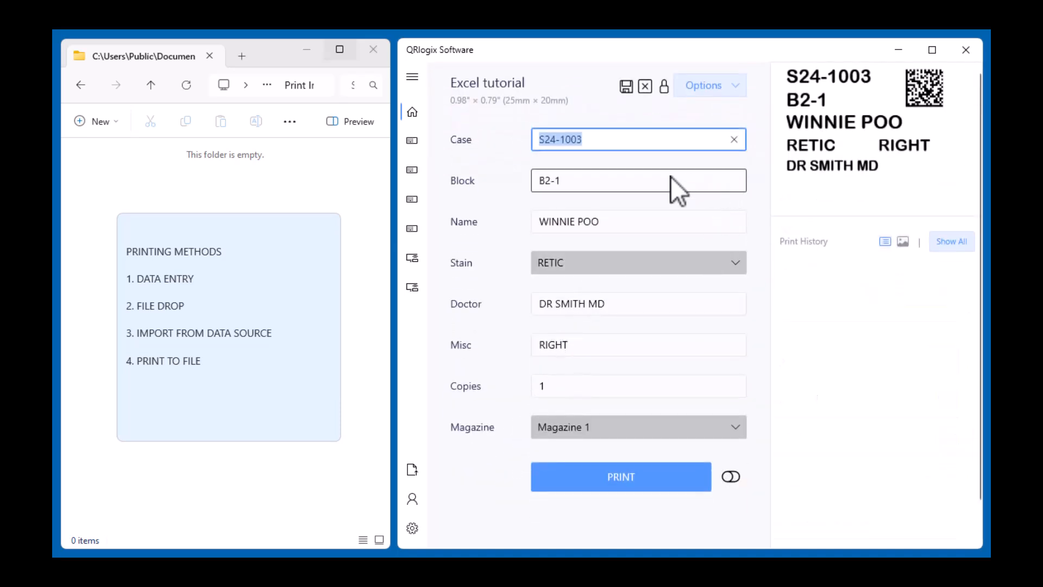
{"action": "left_click", "coordinate": [267, 229]}
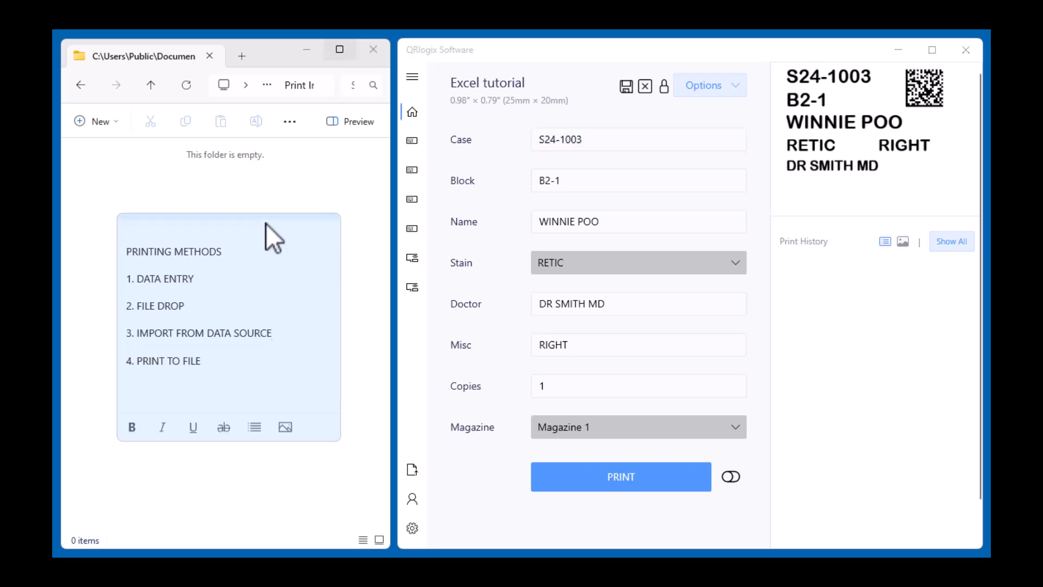
{"action": "left_click_drag", "start_coordinate": [224, 221], "coordinate": [221, 568]}
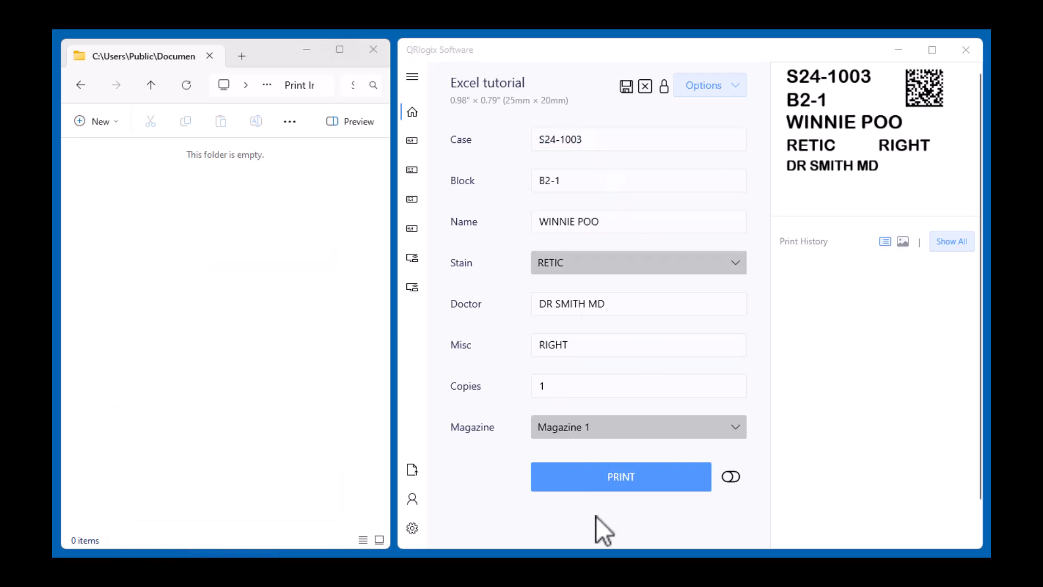
{"action": "left_click", "coordinate": [624, 478]}
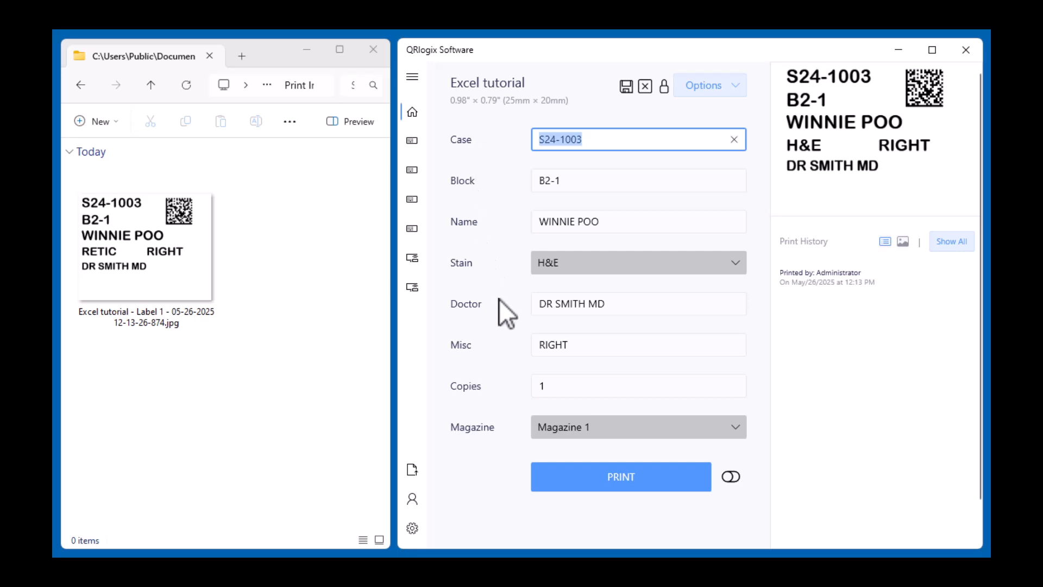
Step: Check the available Stain options without changing the selection and return to the dashboard
{"action": "left_click", "coordinate": [605, 270]}
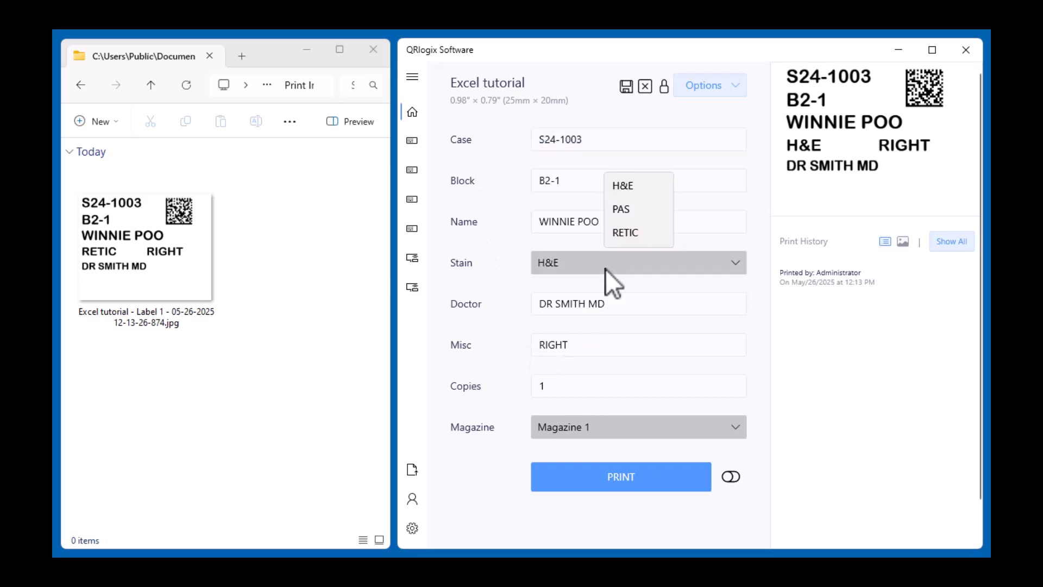
{"action": "left_click", "coordinate": [606, 268]}
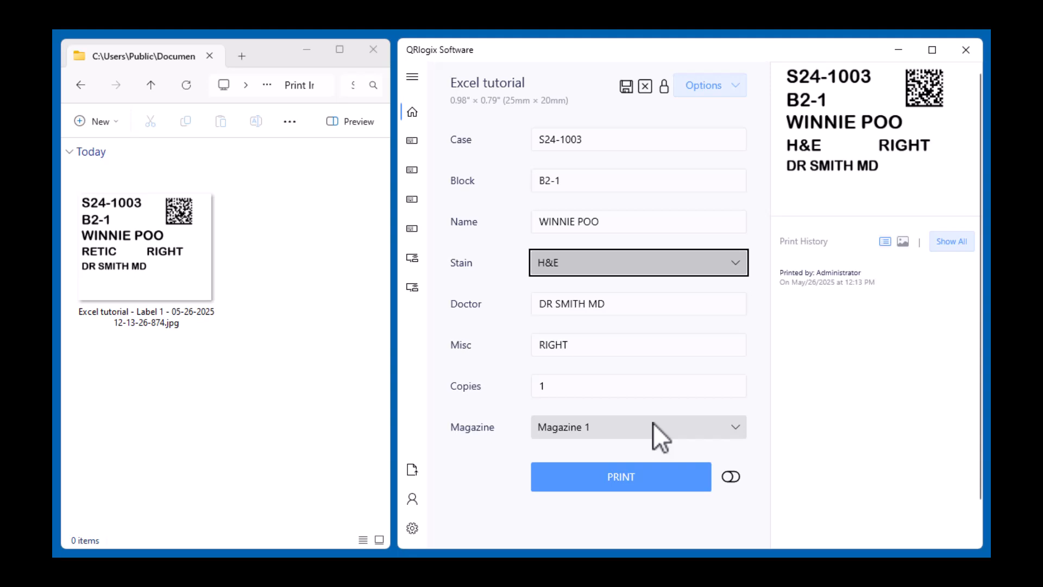
{"action": "left_click", "coordinate": [417, 118]}
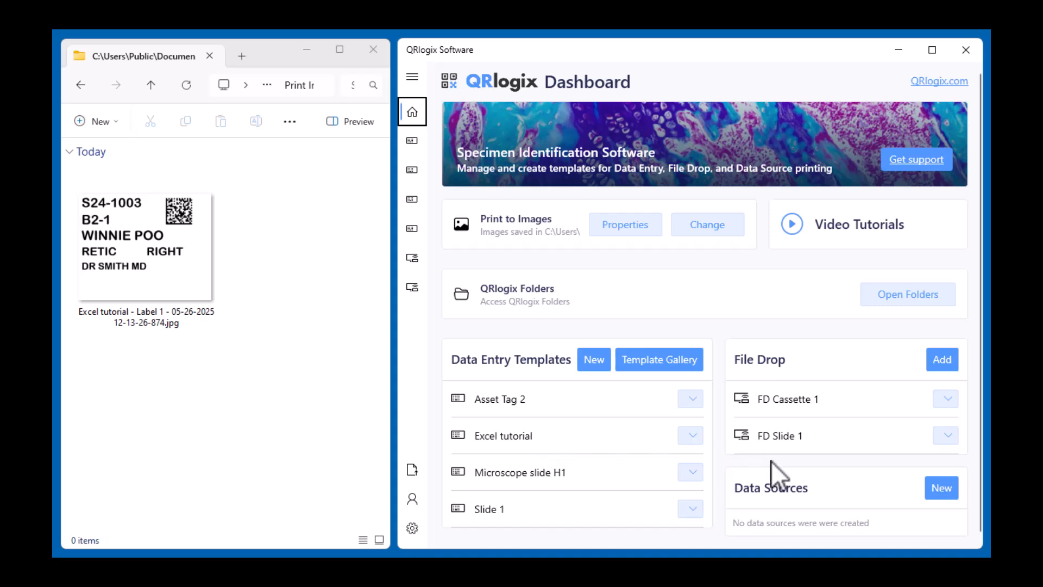
Step: Start a new Excel data source and load Excel tutorial.xlsx from the QRlogix Backup 2025 folder
{"action": "left_click", "coordinate": [940, 487]}
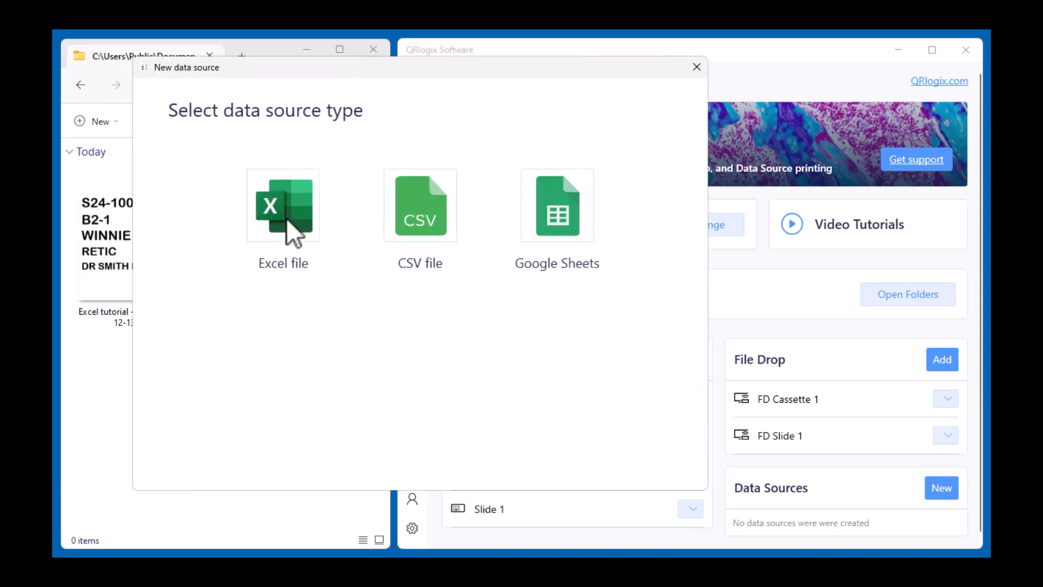
{"action": "left_click", "coordinate": [286, 217]}
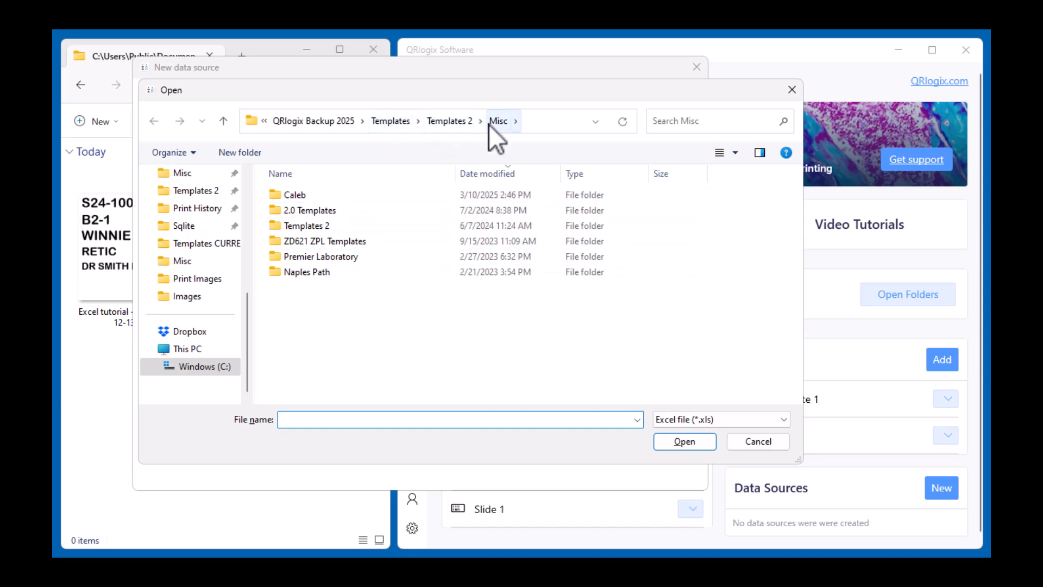
{"action": "left_click", "coordinate": [563, 121]}
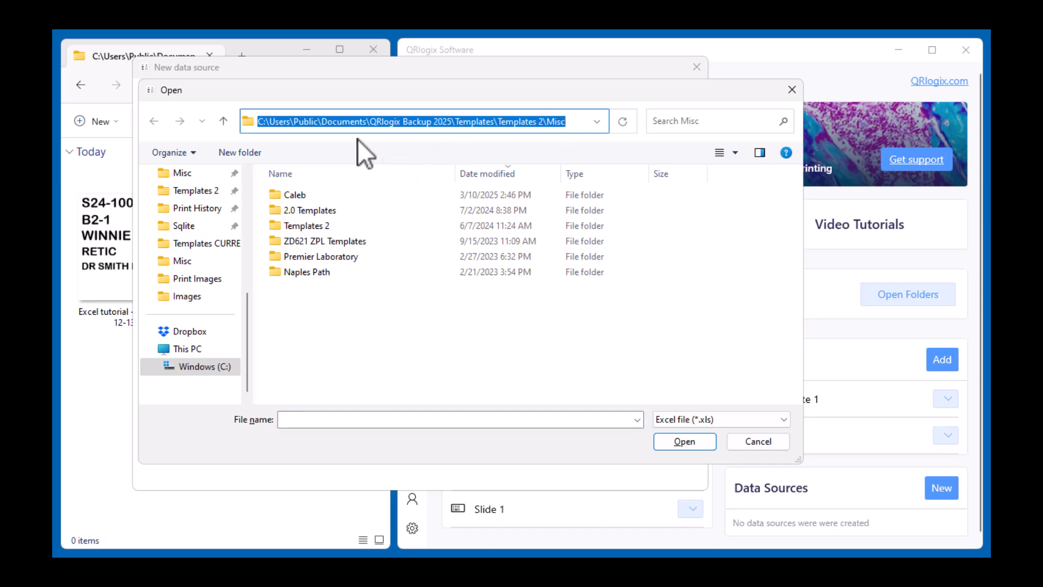
{"action": "left_click", "coordinate": [228, 120]}
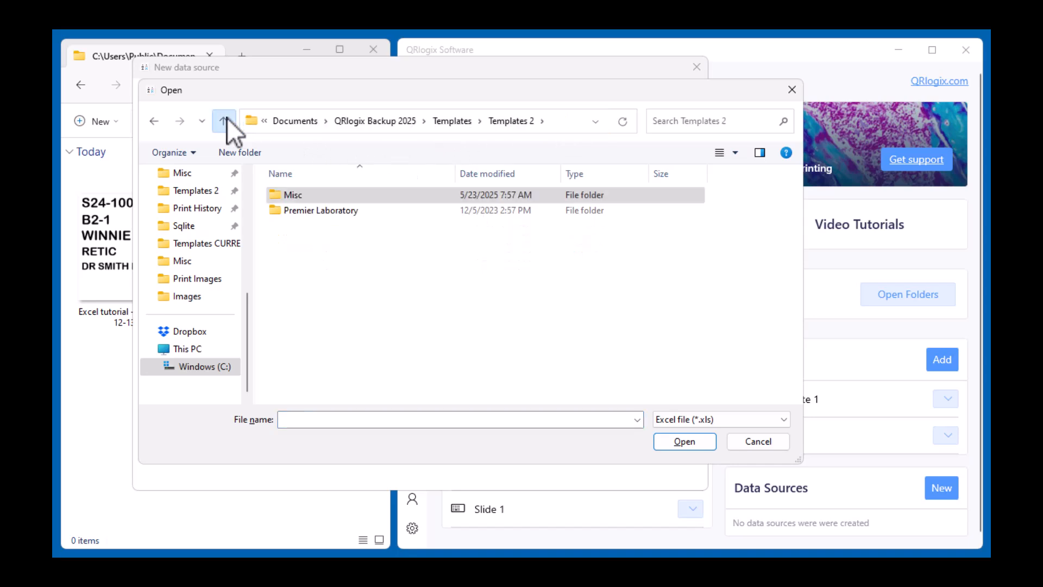
{"action": "left_click", "coordinate": [227, 120]}
{"action": "left_click", "coordinate": [224, 121]}
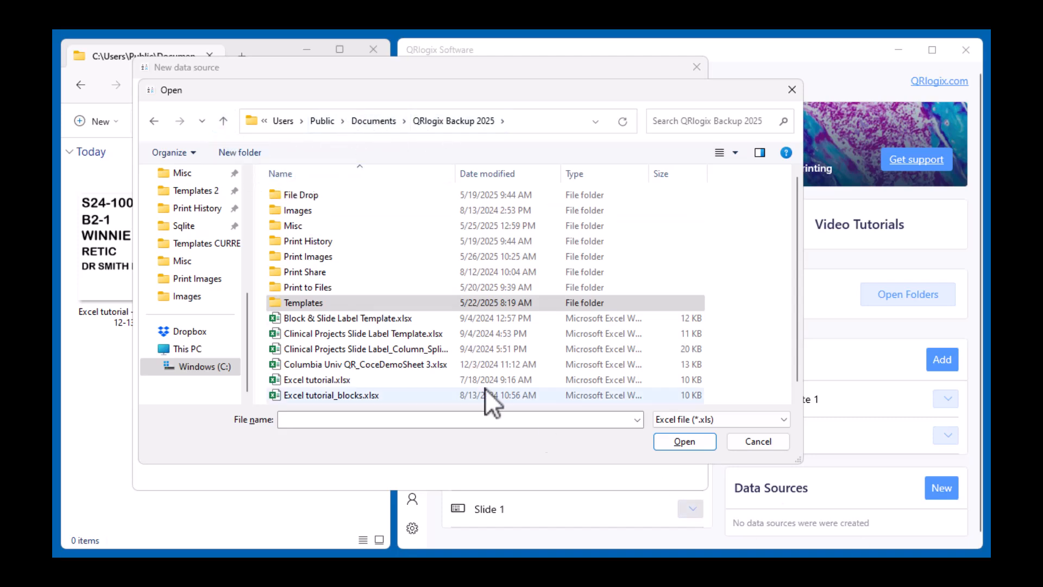
{"action": "scroll", "coordinate": [397, 307], "scroll_direction": "down", "scroll_amount": 1}
{"action": "left_click", "coordinate": [361, 365]}
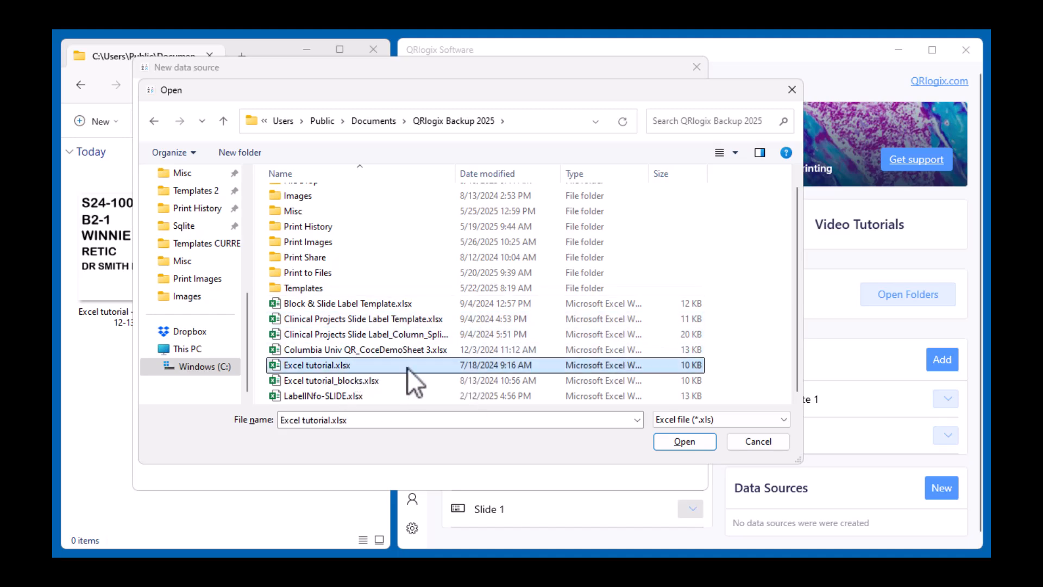
{"action": "left_click", "coordinate": [685, 443]}
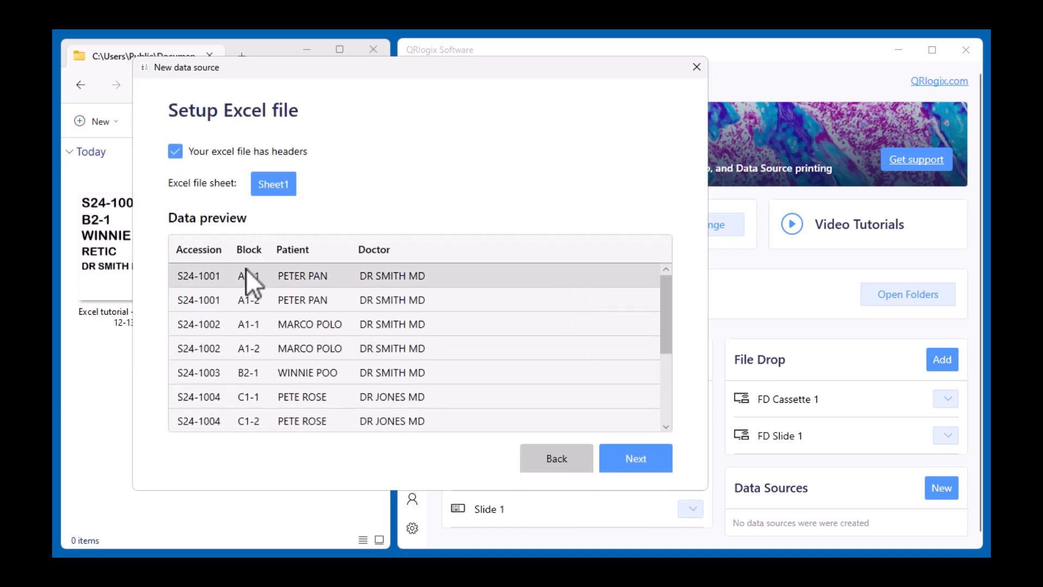
Step: Compare the data preview without and with the Excel headers option, keep headers enabled and proceed to the printing form setup
{"action": "left_click", "coordinate": [183, 152]}
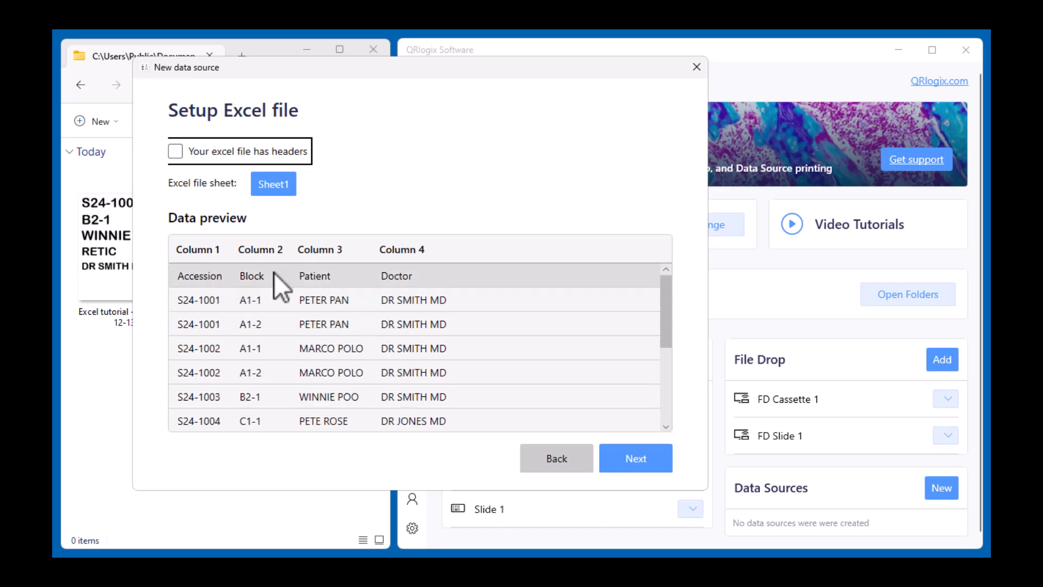
{"action": "left_click", "coordinate": [171, 155]}
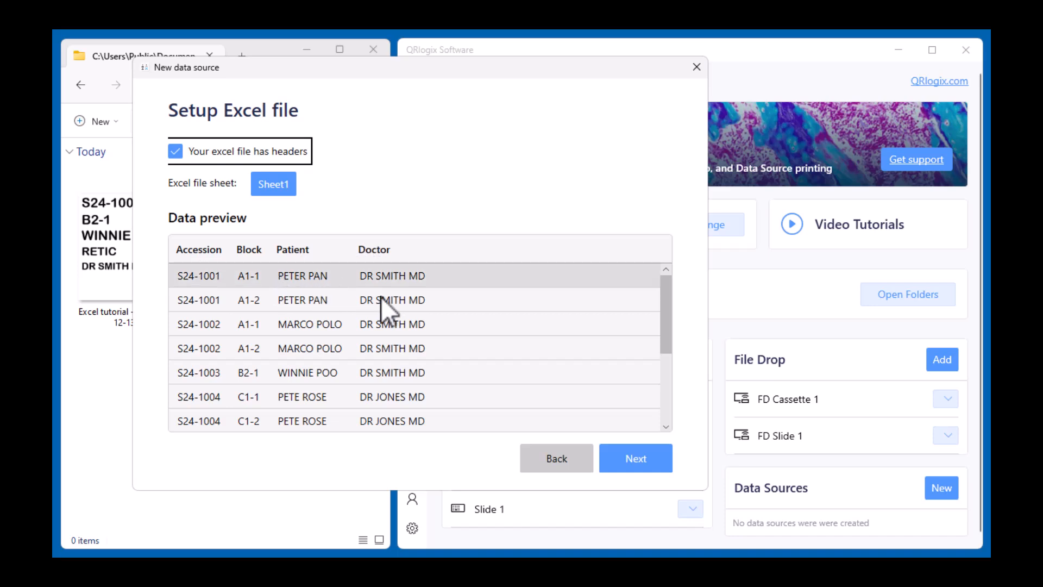
{"action": "left_click", "coordinate": [654, 455]}
Step: Choose the Excel tutorial template and map Accession to Case, Block to Block, Patient to Name and Doctor to Doctor
{"action": "left_click", "coordinate": [283, 154]}
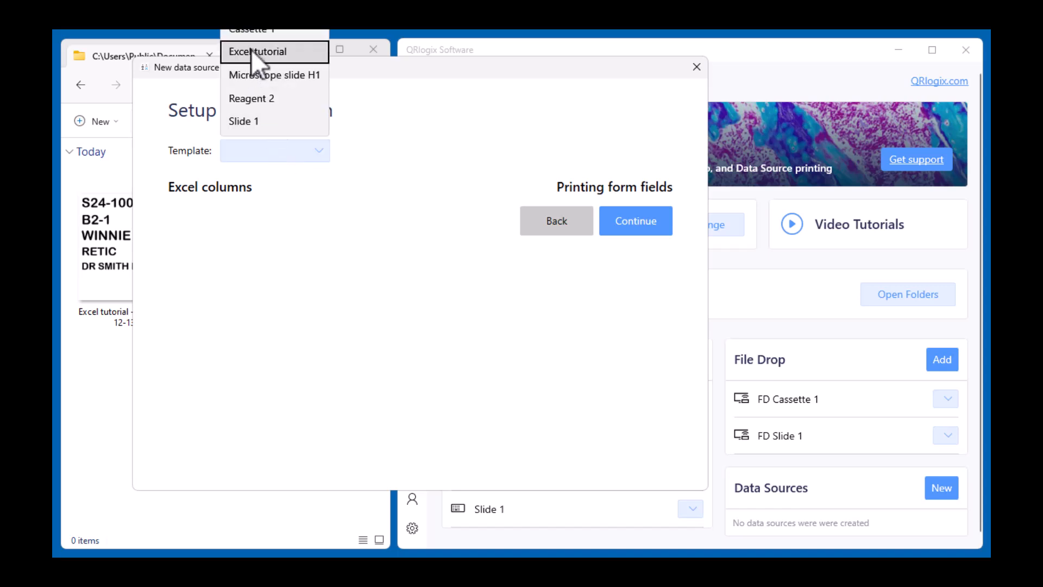
{"action": "left_click", "coordinate": [300, 56]}
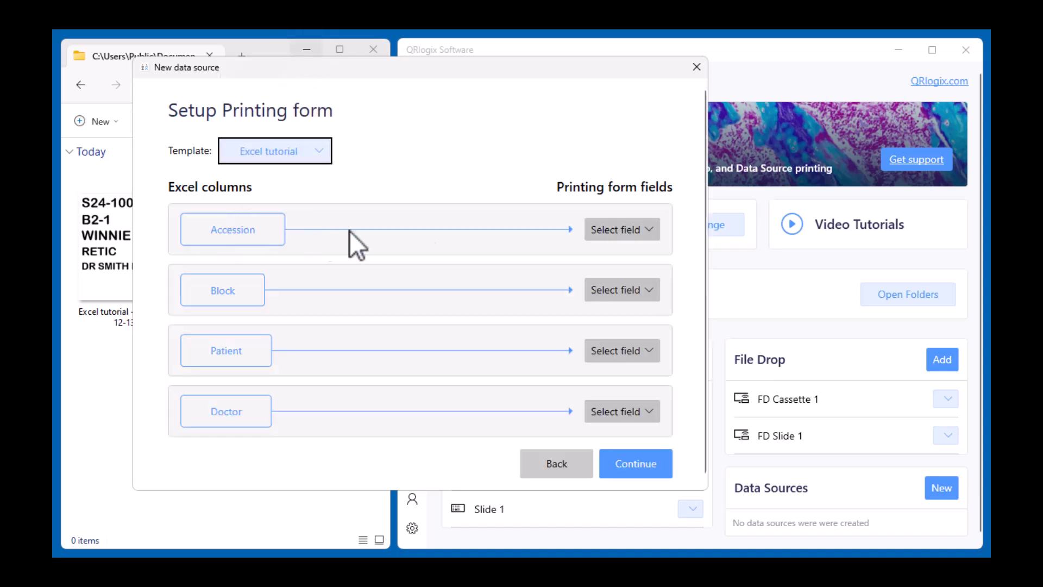
{"action": "left_click", "coordinate": [607, 232]}
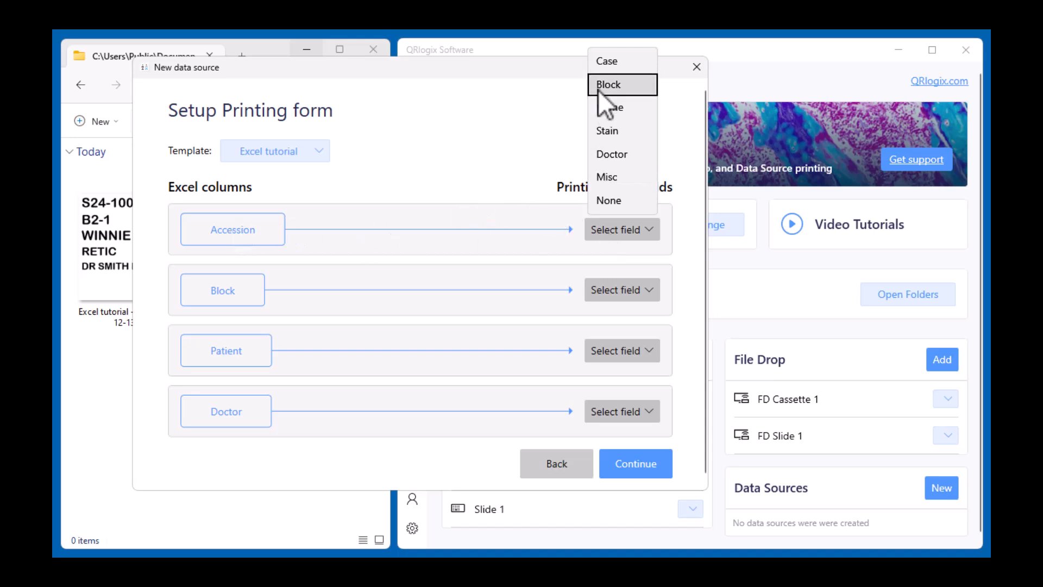
{"action": "left_click", "coordinate": [605, 68]}
{"action": "left_click", "coordinate": [605, 283]}
{"action": "left_click", "coordinate": [628, 146]}
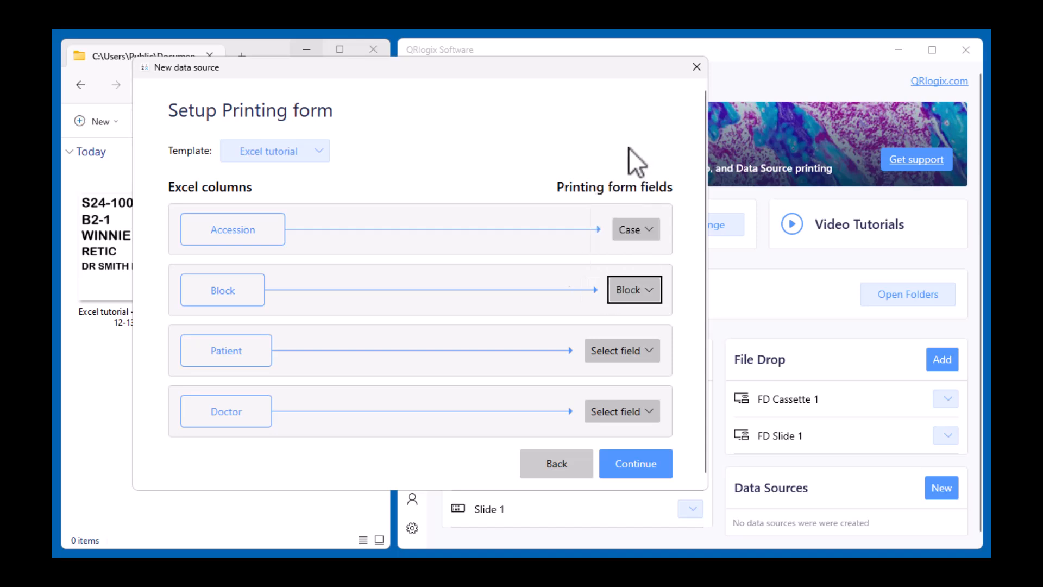
{"action": "left_click", "coordinate": [625, 353]}
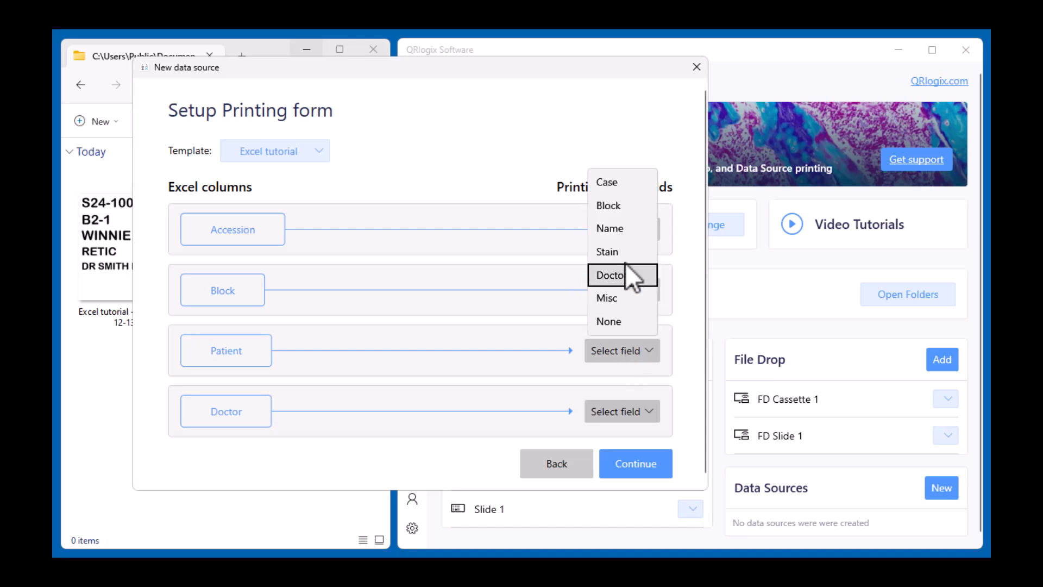
{"action": "left_click", "coordinate": [627, 233]}
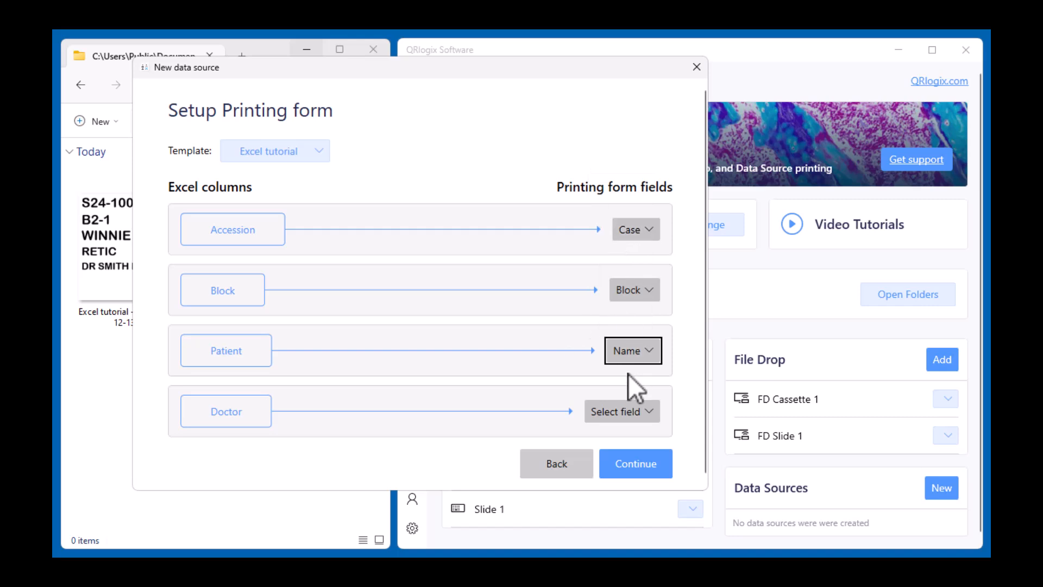
{"action": "scroll", "coordinate": [647, 399], "scroll_direction": "down", "scroll_amount": 1}
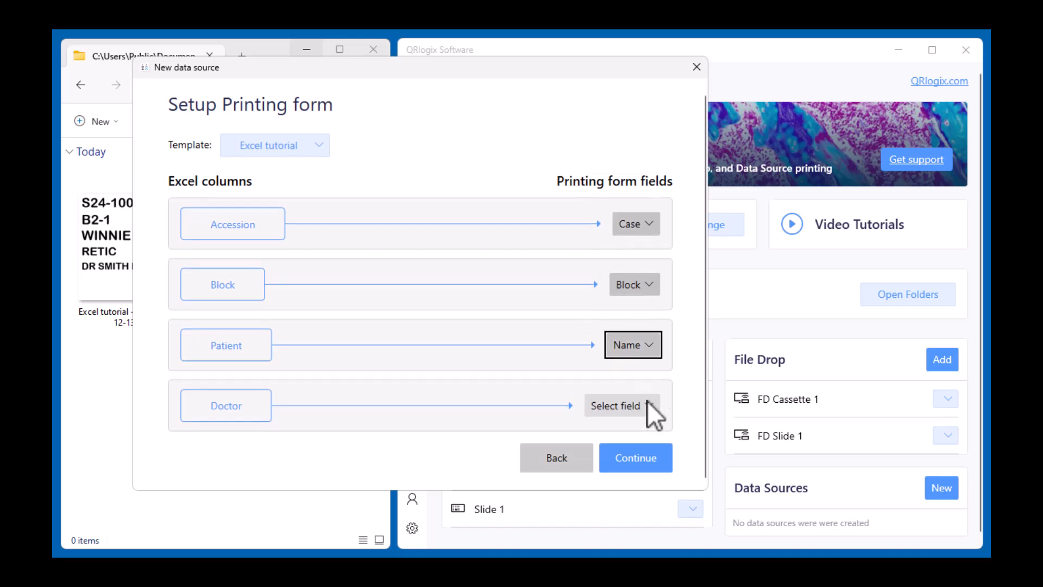
{"action": "left_click", "coordinate": [619, 411]}
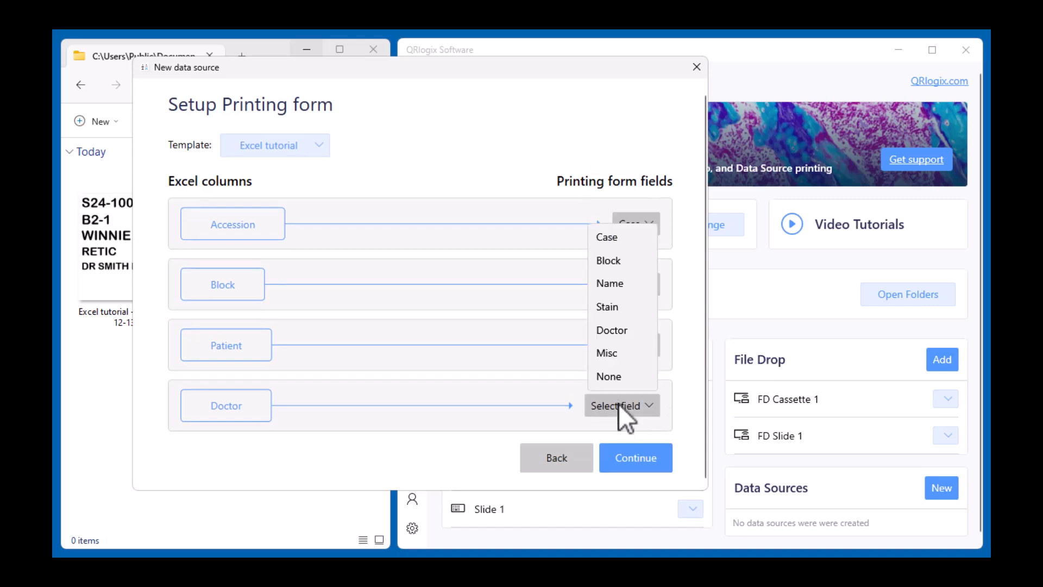
{"action": "left_click", "coordinate": [620, 337]}
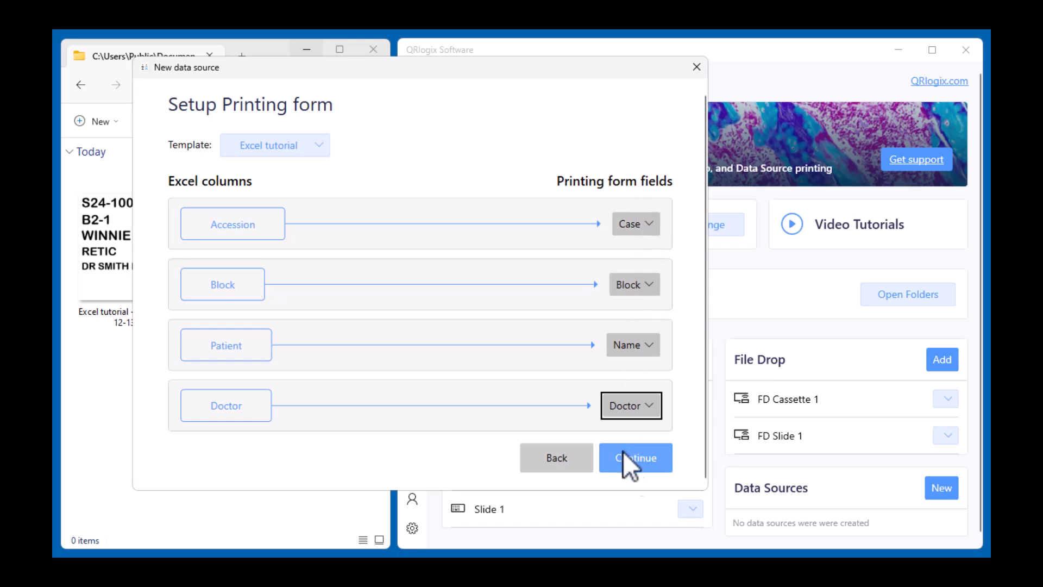
Step: Accept the column mapping, name the data source Excel 1 and save it
{"action": "left_click", "coordinate": [637, 464]}
{"action": "left_click", "coordinate": [399, 140]}
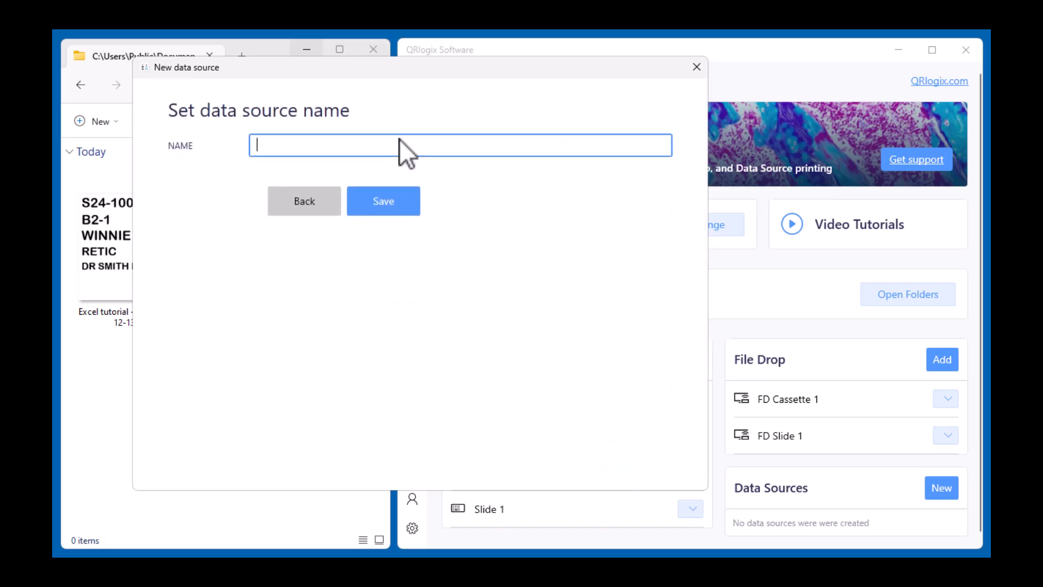
{"action": "type", "text": "eXC"}
{"action": "key", "text": "BackSpace"}
{"action": "key", "text": "BackSpace"}
{"action": "key", "text": "BackSpace"}
{"action": "type", "text": "Excel 1"}
{"action": "left_click", "coordinate": [404, 212]}
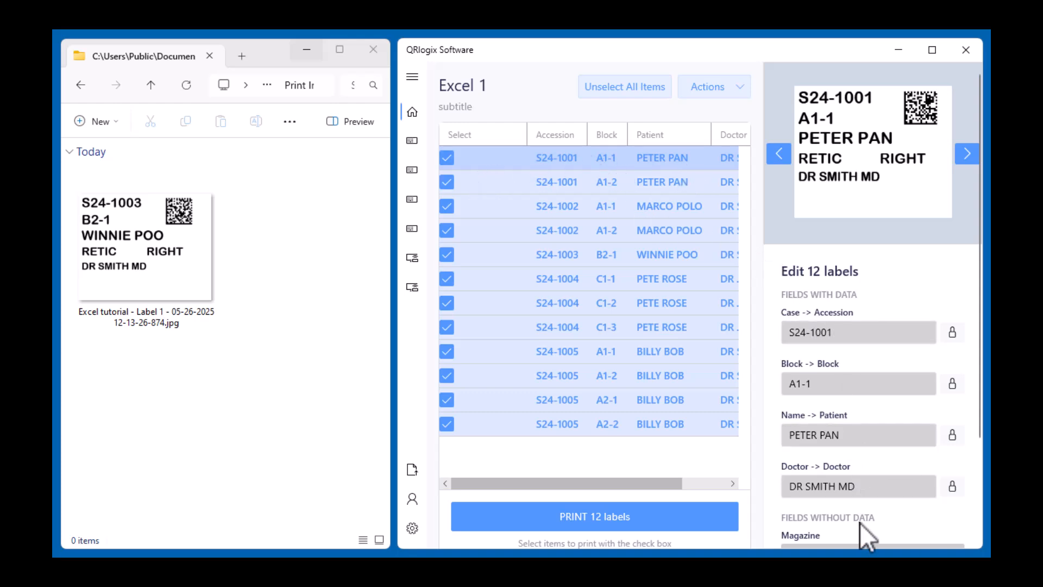
Step: Review the fields with data and the fields without data for the imported Excel 1 labels
{"action": "scroll", "coordinate": [859, 516], "scroll_direction": "down", "scroll_amount": 2}
{"action": "scroll", "coordinate": [862, 516], "scroll_direction": "up", "scroll_amount": 2}
{"action": "scroll", "coordinate": [857, 398], "scroll_direction": "down", "scroll_amount": 2}
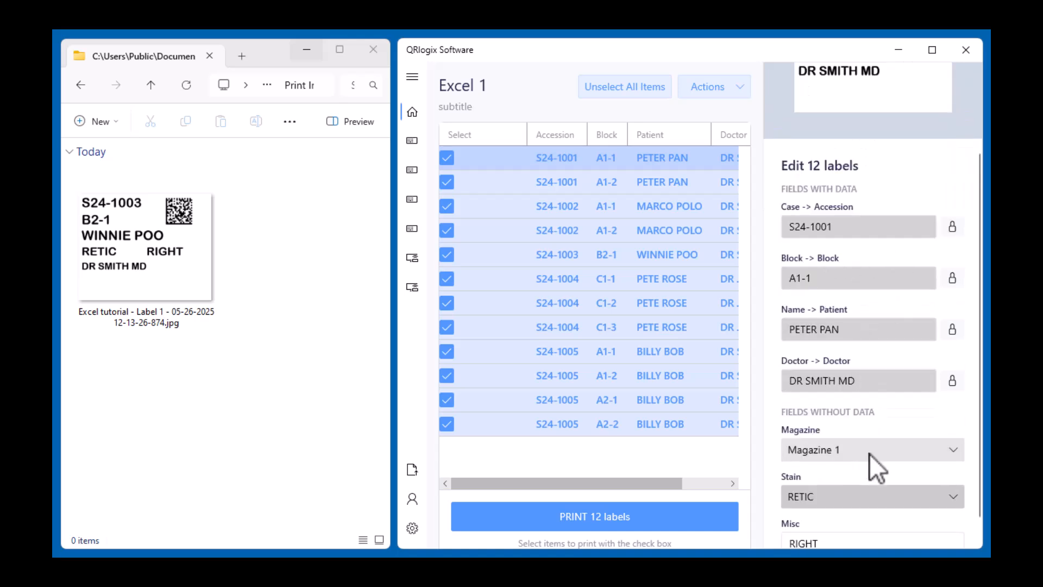
{"action": "scroll", "coordinate": [870, 455], "scroll_direction": "down", "scroll_amount": 1}
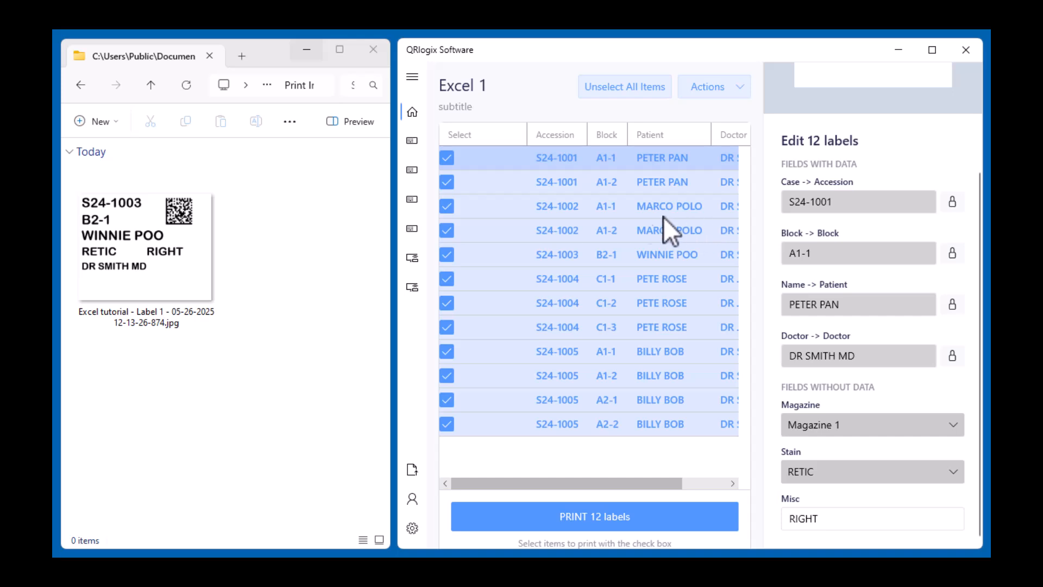
Step: Widen the window to examine the Doctor column, restore its width and bring the label preview into view
{"action": "left_click_drag", "start_coordinate": [976, 265], "coordinate": [990, 264]}
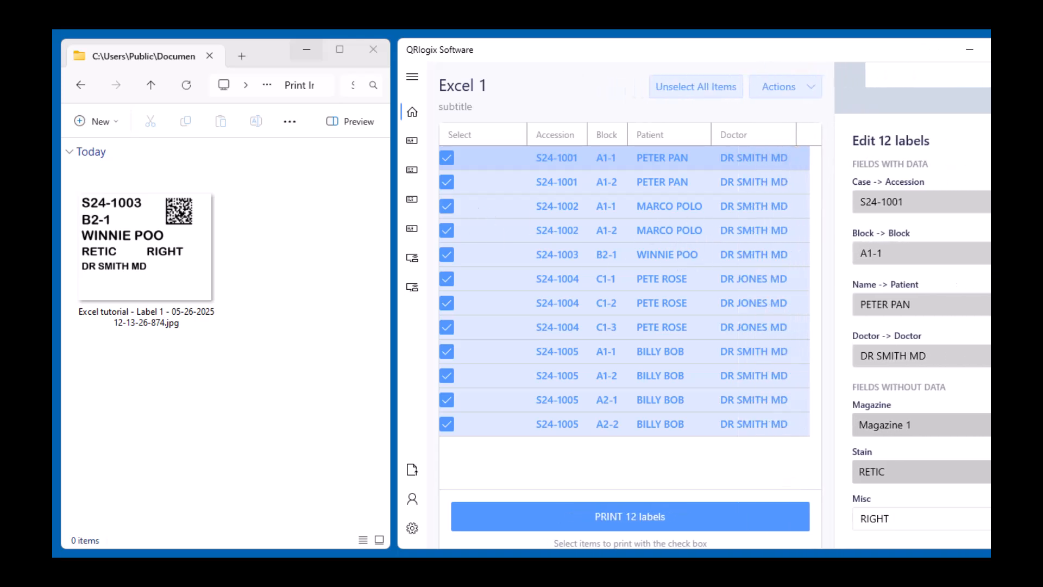
{"action": "left_click_drag", "start_coordinate": [990, 265], "coordinate": [982, 274]}
{"action": "scroll", "coordinate": [840, 341], "scroll_direction": "up", "scroll_amount": 3}
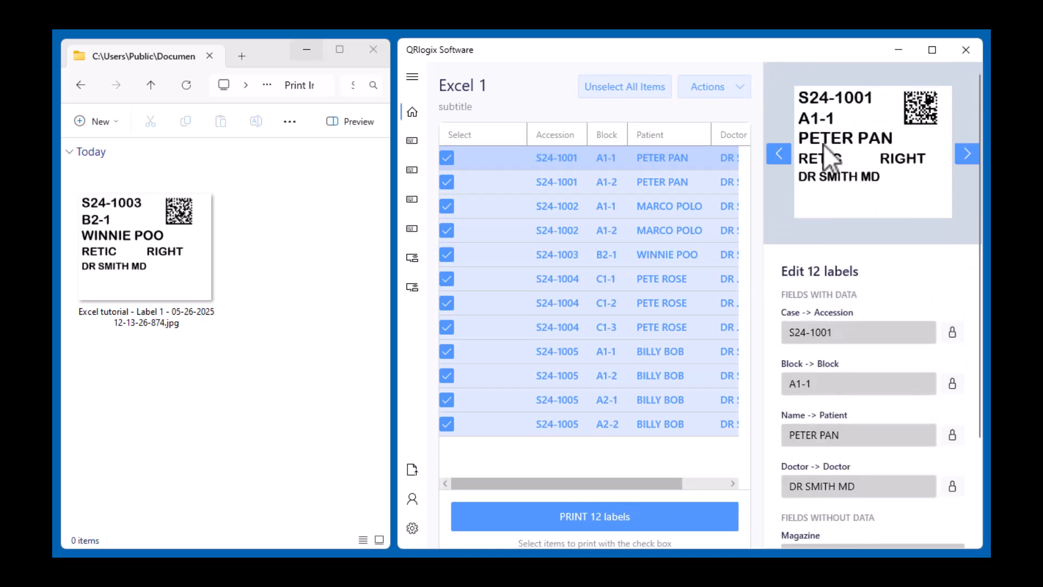
Step: Set the Stain of all 12 selected labels to H&E and check the label preview
{"action": "scroll", "coordinate": [830, 478], "scroll_direction": "down", "scroll_amount": 2}
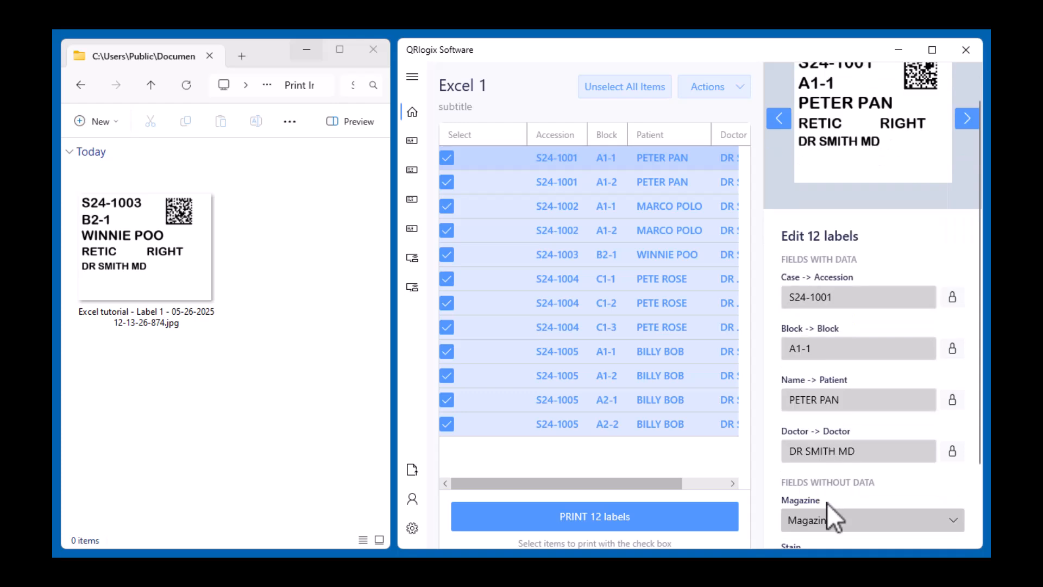
{"action": "left_click", "coordinate": [836, 498]}
{"action": "left_click", "coordinate": [876, 422]}
{"action": "scroll", "coordinate": [872, 424], "scroll_direction": "up", "scroll_amount": 2}
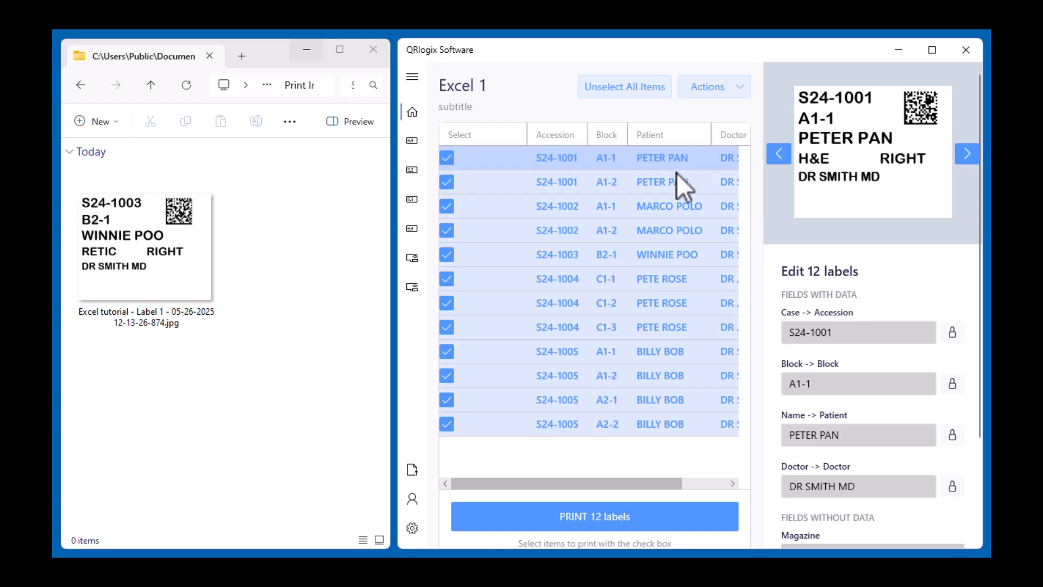
Step: Clear the selection, select only the first two labels and the three C1 block labels, and print them
{"action": "left_click", "coordinate": [598, 91]}
{"action": "left_click", "coordinate": [447, 159]}
{"action": "left_click", "coordinate": [446, 183]}
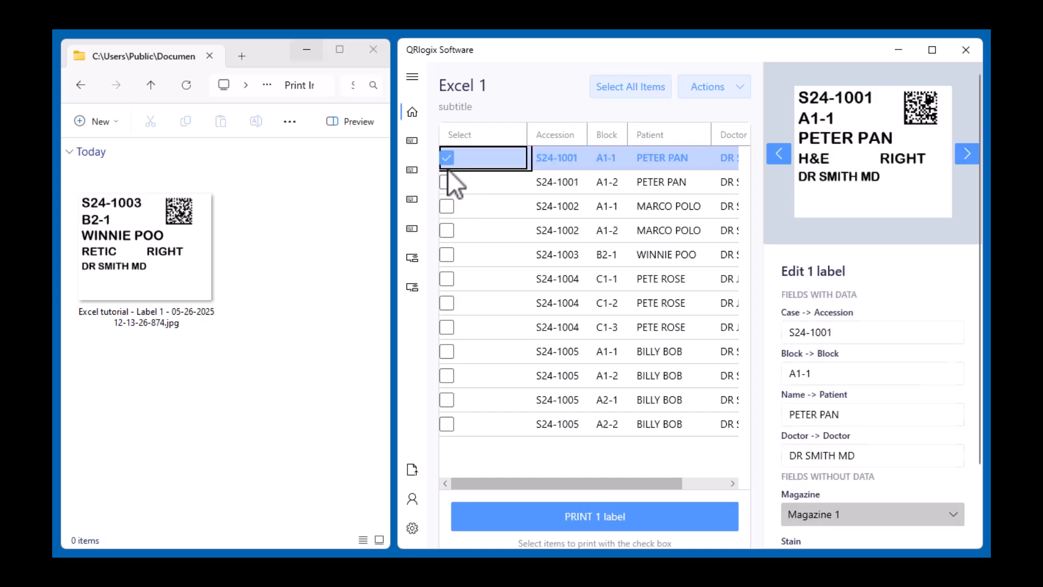
{"action": "left_click", "coordinate": [443, 277]}
{"action": "left_click", "coordinate": [446, 304]}
{"action": "left_click", "coordinate": [447, 328]}
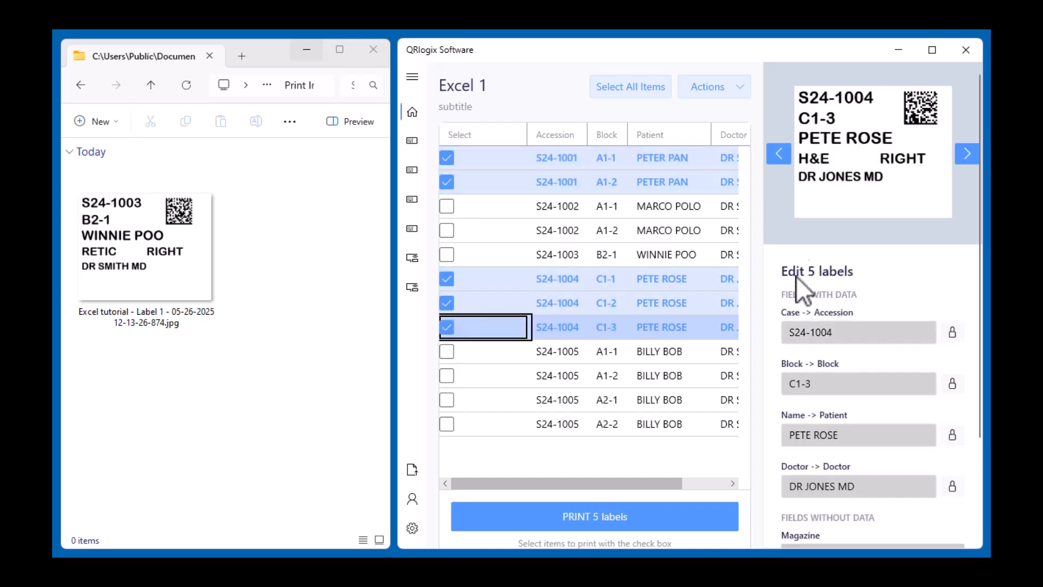
{"action": "left_click", "coordinate": [671, 514]}
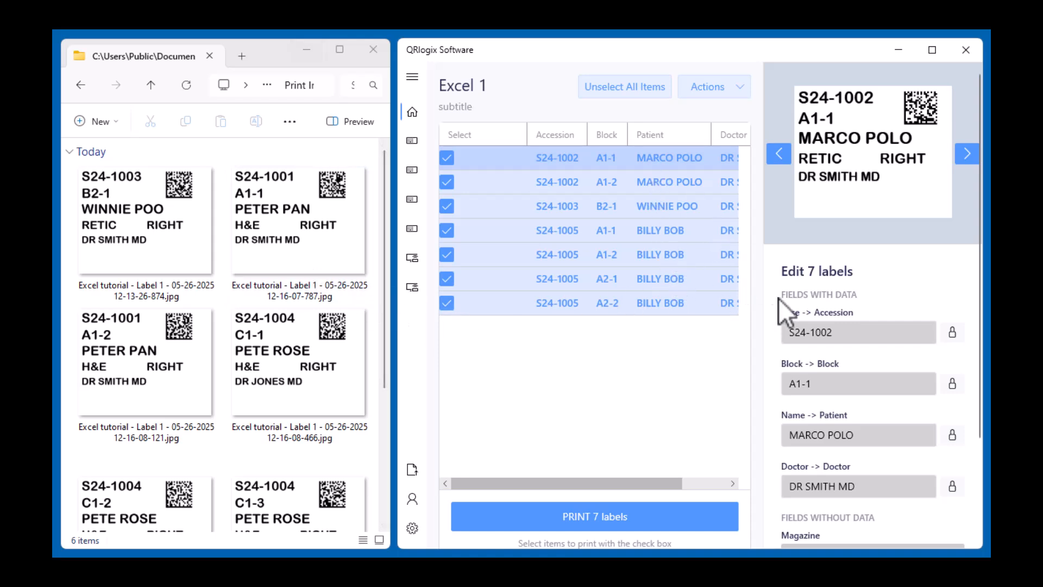
Step: Set the Stain of the seven remaining labels to PAS
{"action": "scroll", "coordinate": [839, 448], "scroll_direction": "down", "scroll_amount": 2}
{"action": "left_click", "coordinate": [831, 534]}
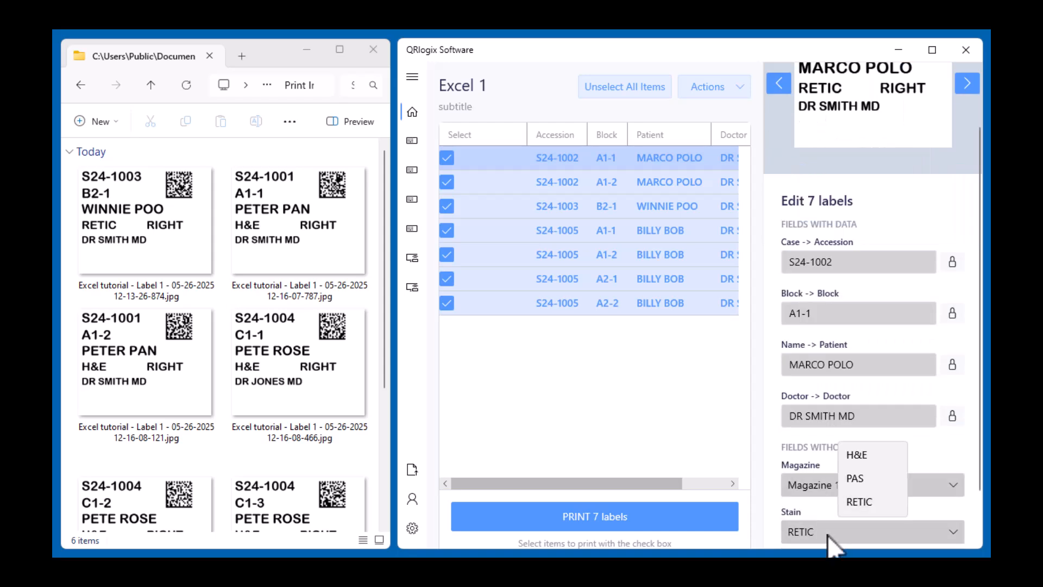
{"action": "left_click", "coordinate": [864, 477]}
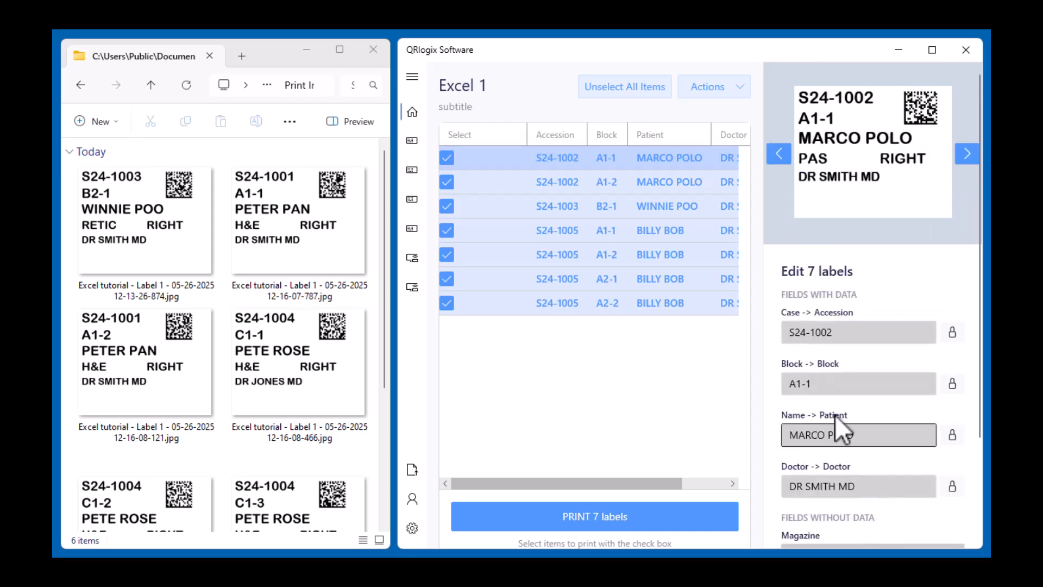
Step: Deselect the last four labels, print the three still selected, and print the remaining four
{"action": "left_click", "coordinate": [446, 230]}
{"action": "left_click", "coordinate": [447, 254]}
{"action": "left_click", "coordinate": [447, 278]}
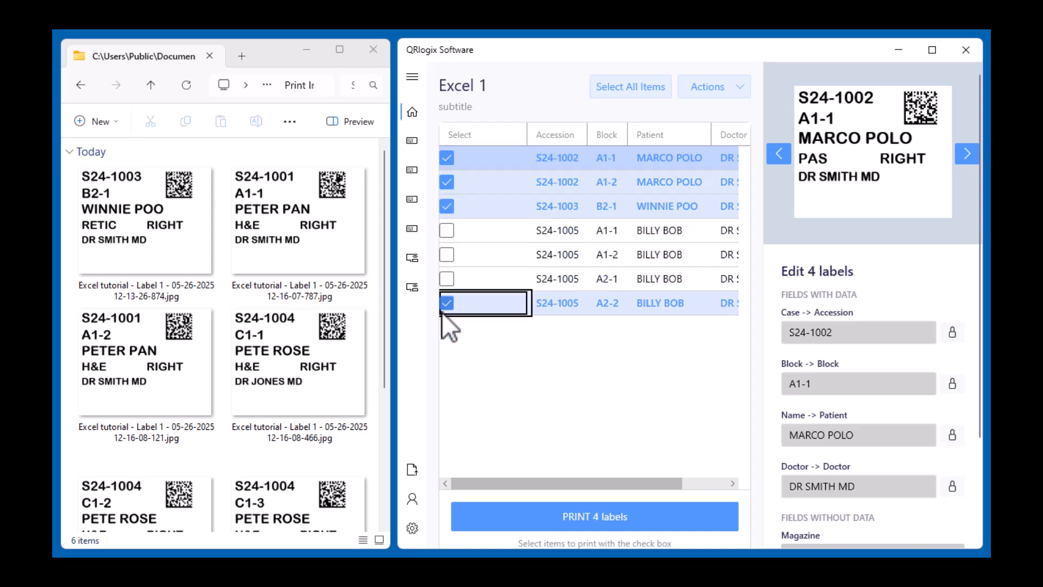
{"action": "left_click", "coordinate": [447, 303]}
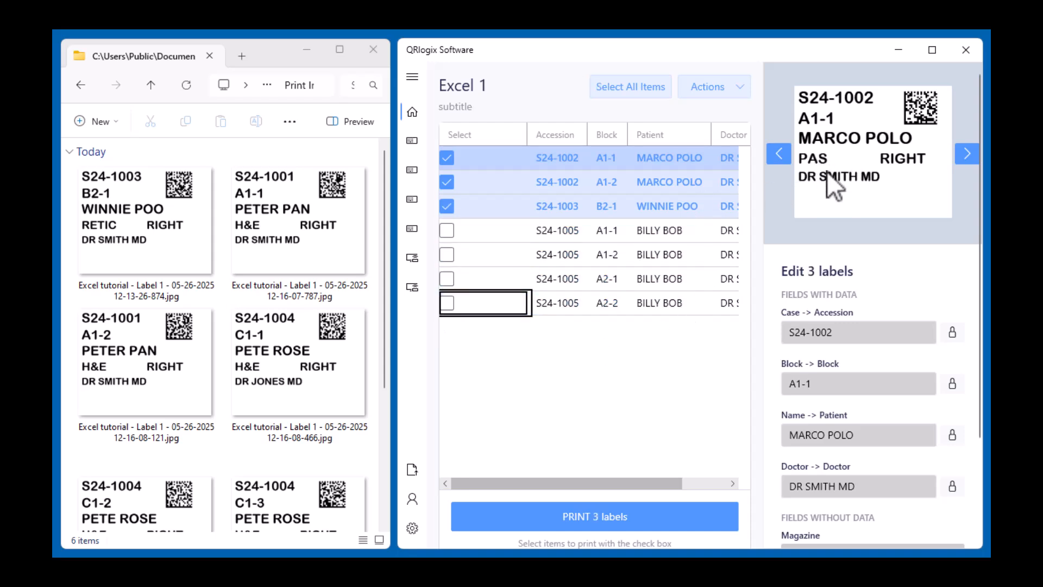
{"action": "left_click", "coordinate": [687, 513]}
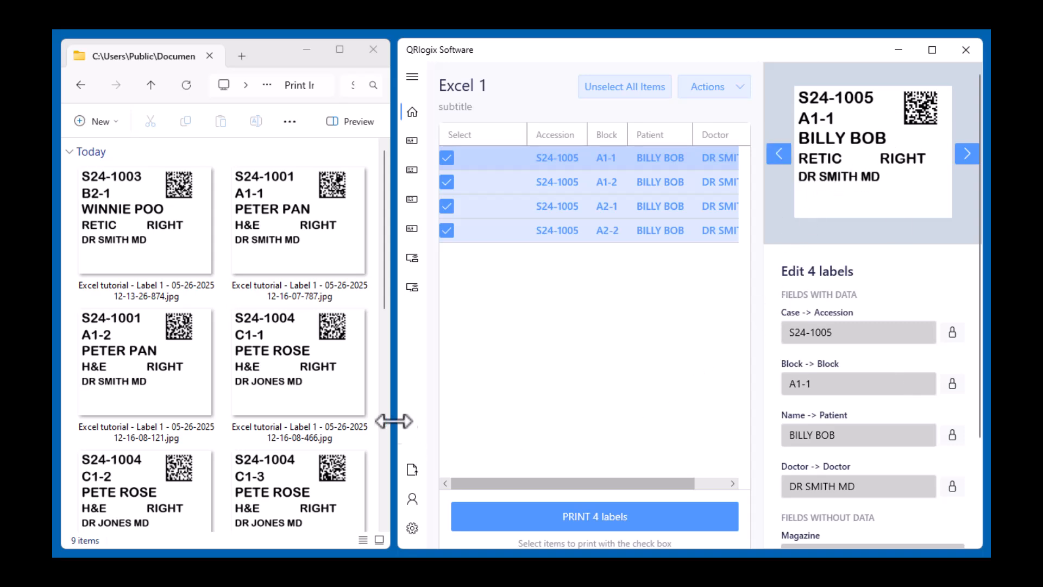
{"action": "left_click", "coordinate": [543, 511]}
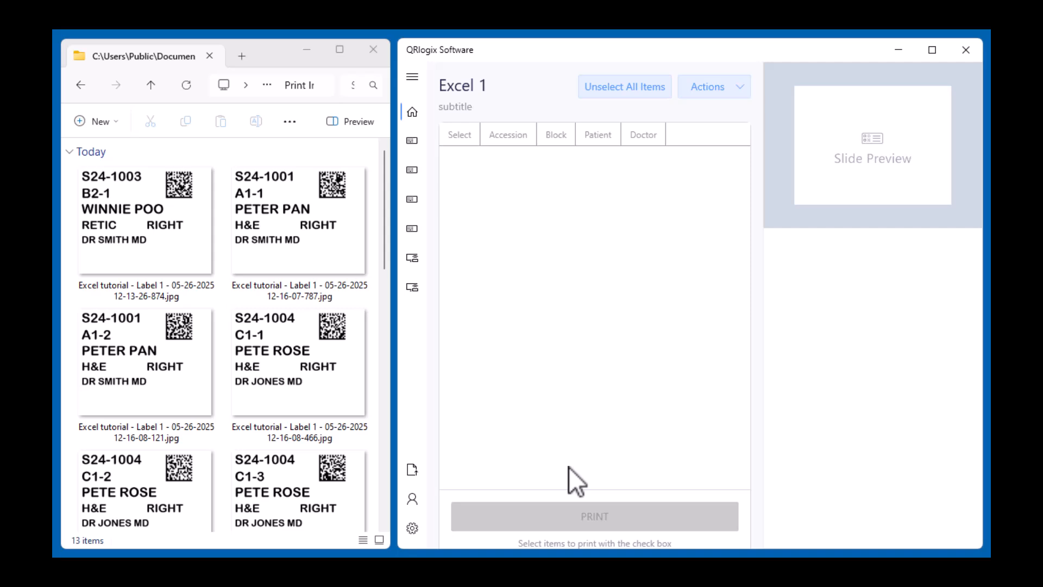
Step: Refresh the Excel 1 data source to reload its labels
{"action": "left_click", "coordinate": [694, 87]}
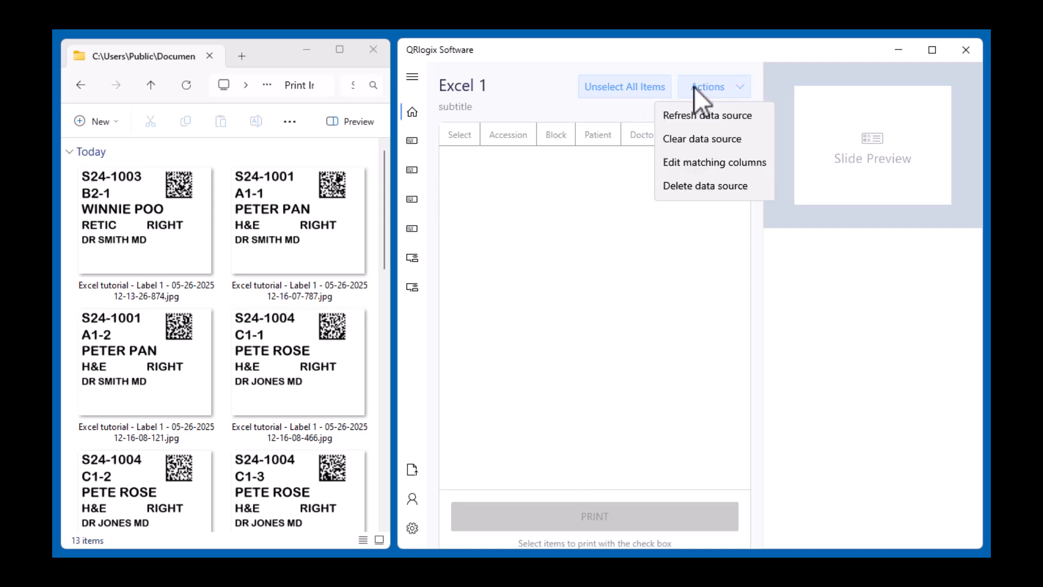
{"action": "left_click", "coordinate": [739, 117]}
{"action": "left_click", "coordinate": [739, 116]}
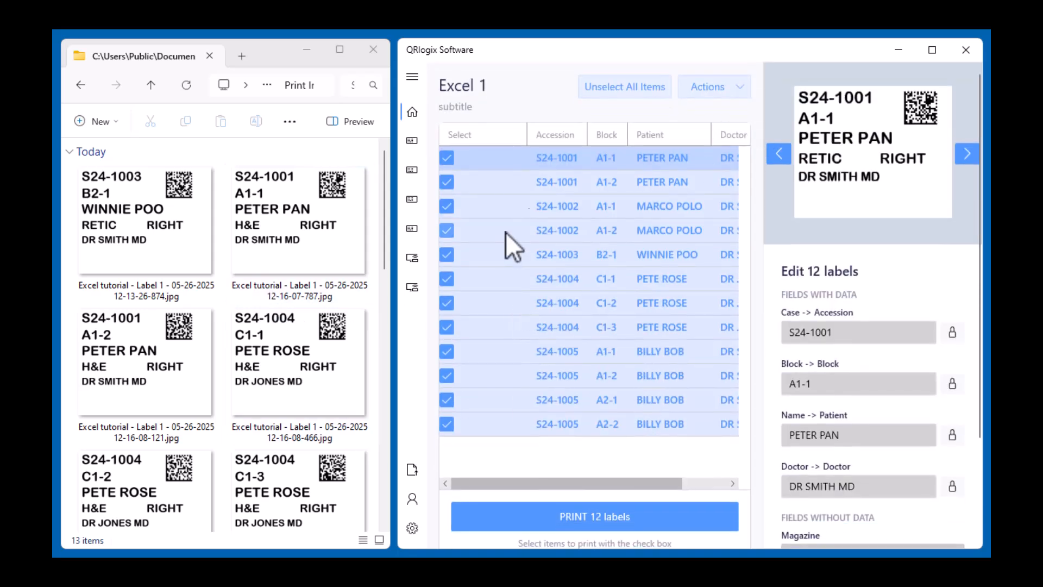
Step: Review the actions available for the Excel 1 data source and return to the dashboard's Data Sources list
{"action": "left_click", "coordinate": [710, 89]}
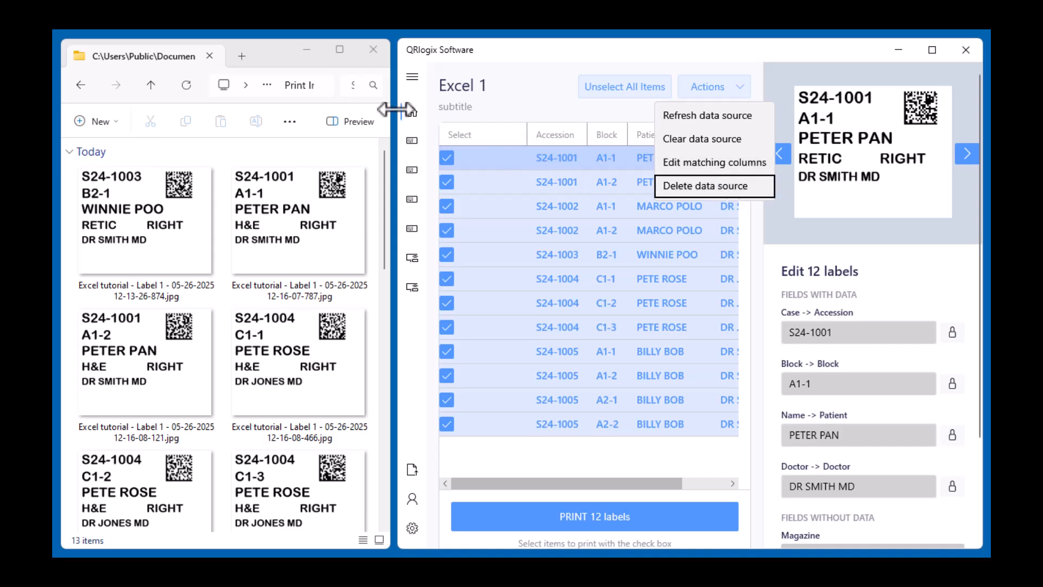
{"action": "left_click", "coordinate": [413, 116]}
{"action": "left_click", "coordinate": [414, 115]}
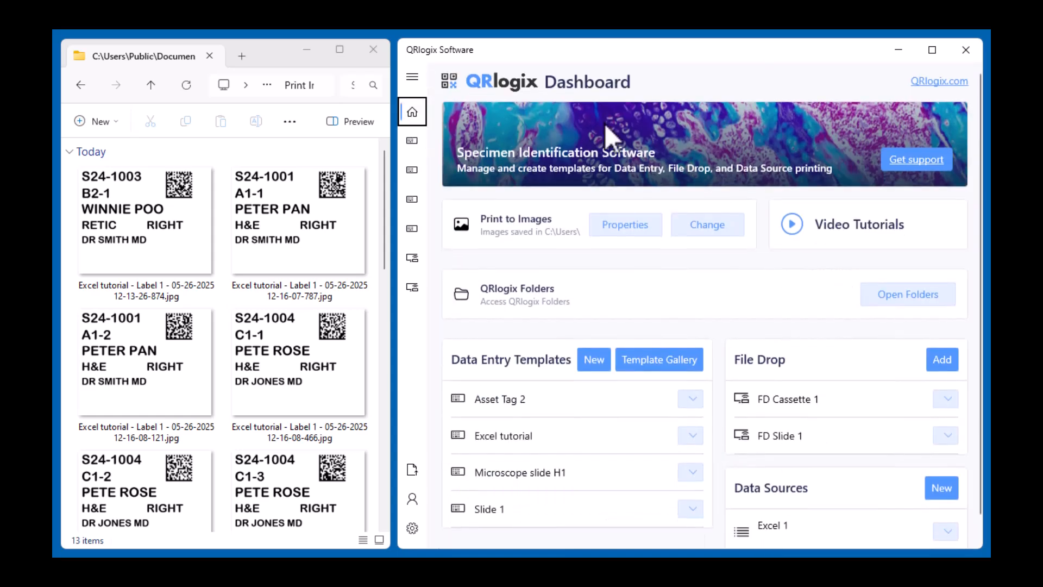
{"action": "scroll", "coordinate": [798, 429], "scroll_direction": "down", "scroll_amount": 1}
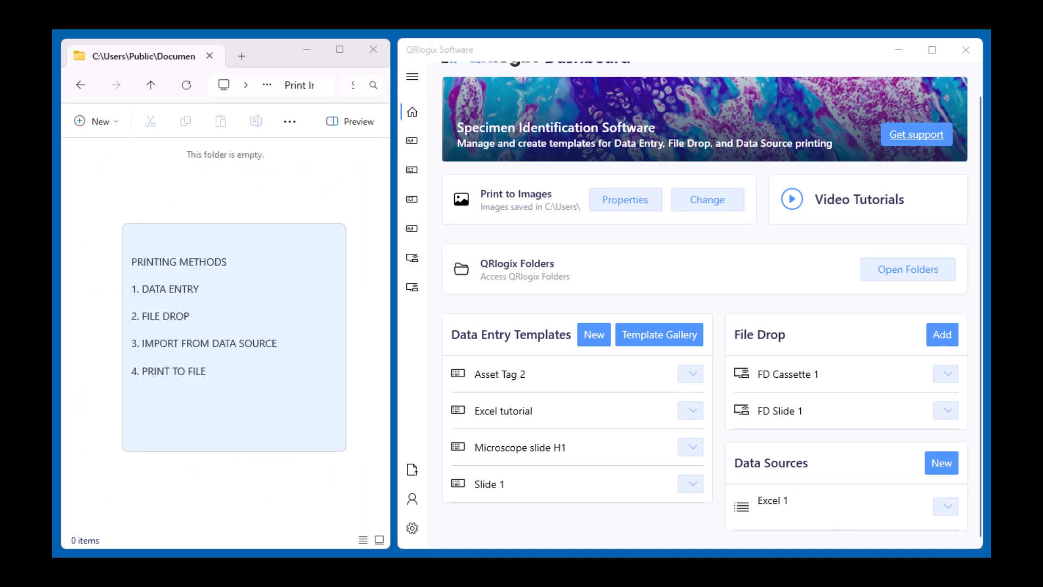
Step: Highlight PRINT TO FILE in the printing methods note and leave the note
{"action": "left_click_drag", "start_coordinate": [208, 372], "coordinate": [142, 372]}
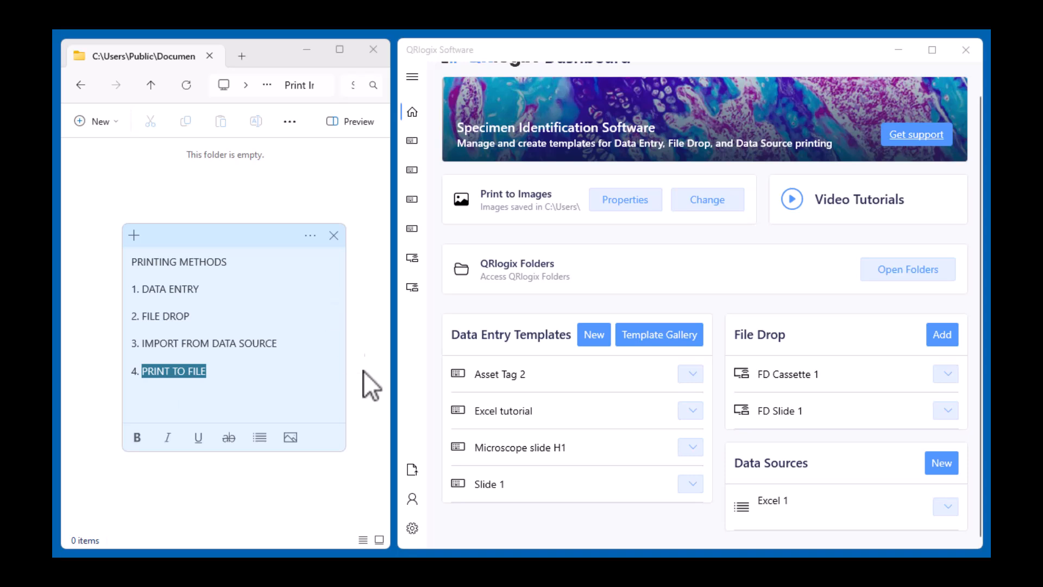
{"action": "left_click", "coordinate": [368, 478]}
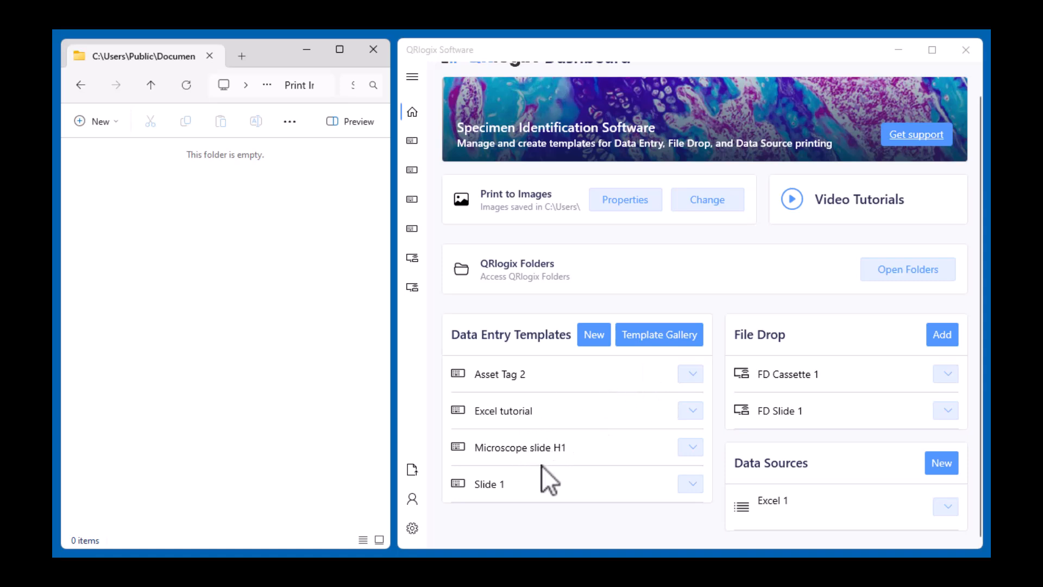
Step: Open the Excel tutorial template for customization and unhide the Printer Selection field in its properties
{"action": "left_click", "coordinate": [516, 412]}
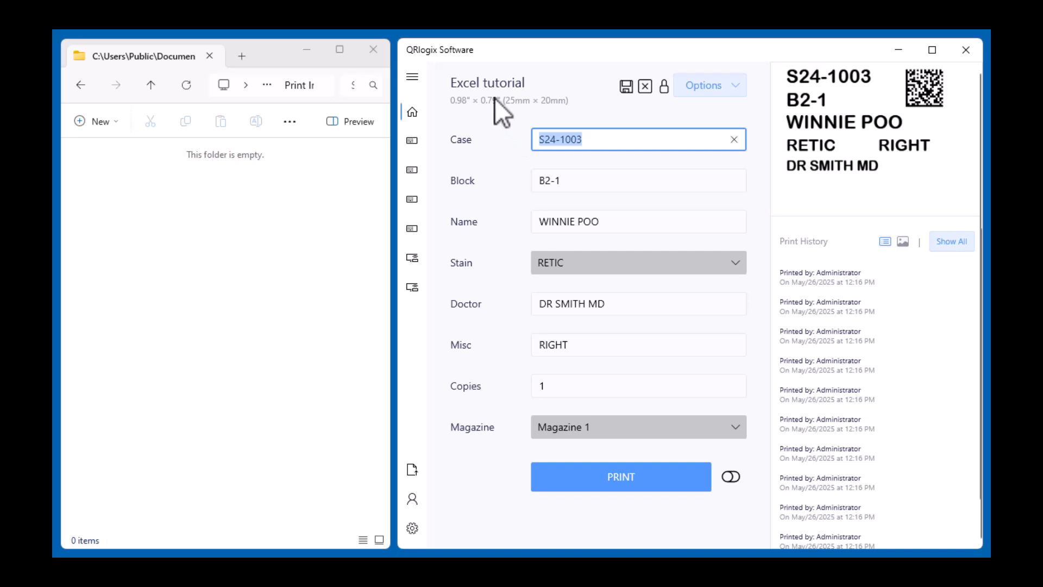
{"action": "left_click", "coordinate": [733, 94]}
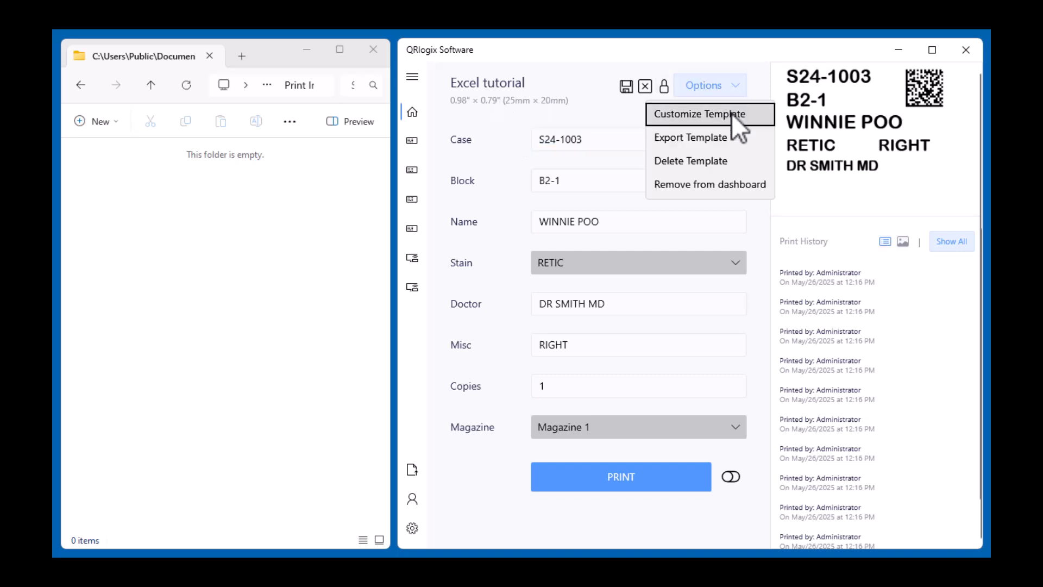
{"action": "left_click", "coordinate": [731, 113]}
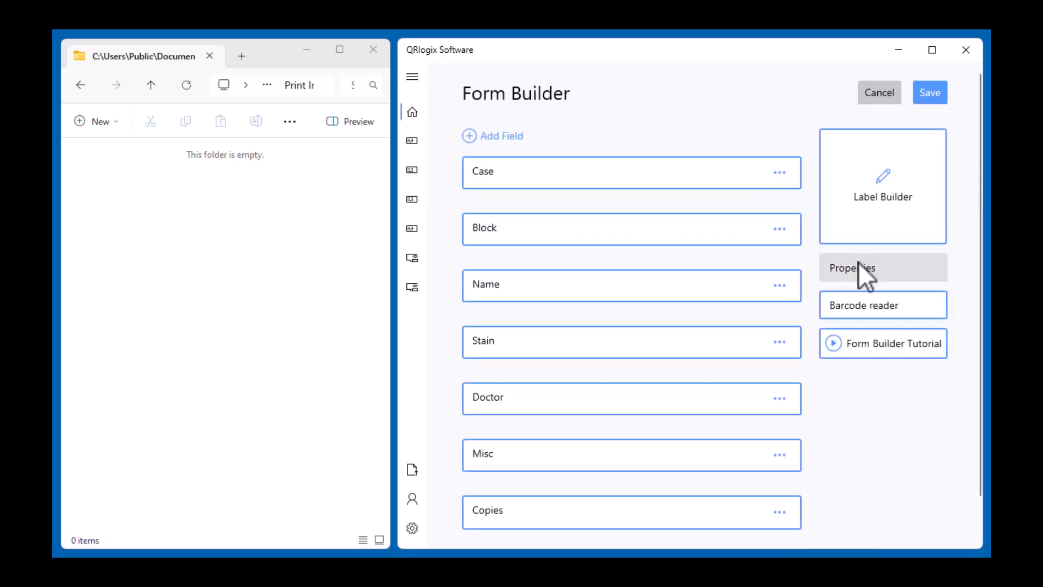
{"action": "left_click", "coordinate": [869, 271]}
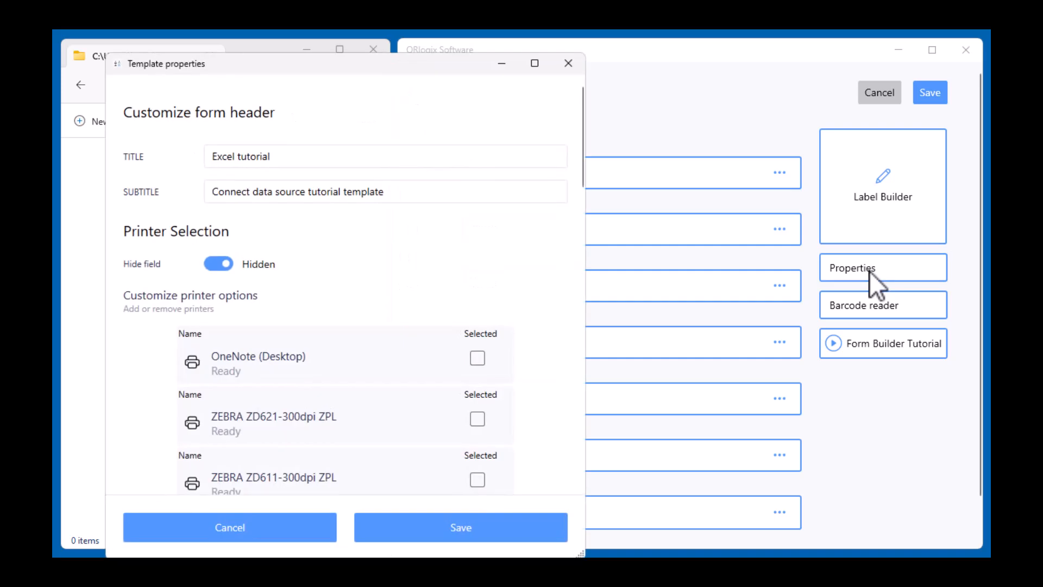
{"action": "left_click", "coordinate": [220, 265]}
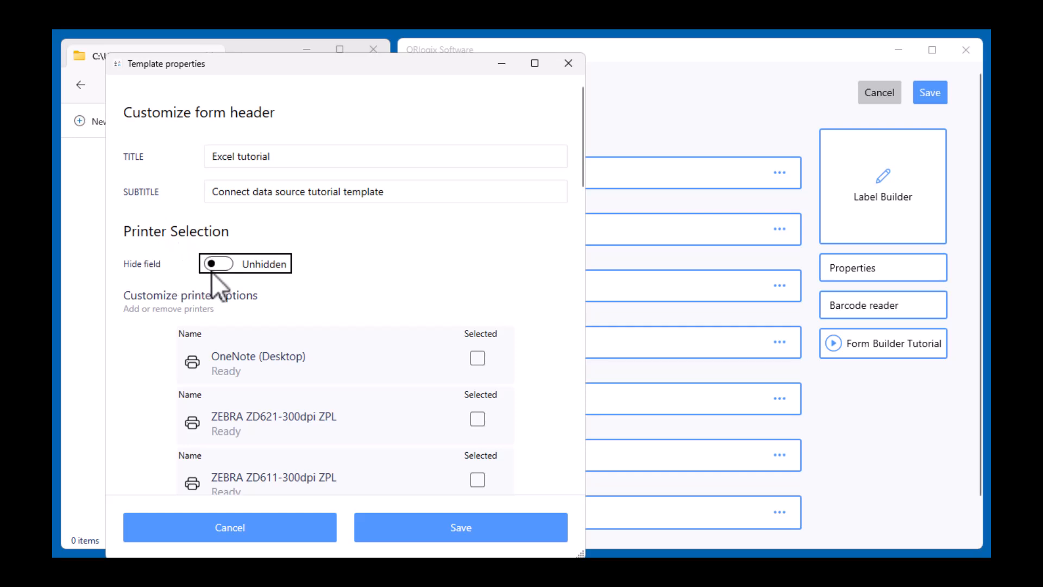
Step: Add Print to File and Print to Images to the template's printer options
{"action": "left_click_drag", "start_coordinate": [579, 157], "coordinate": [563, 464]}
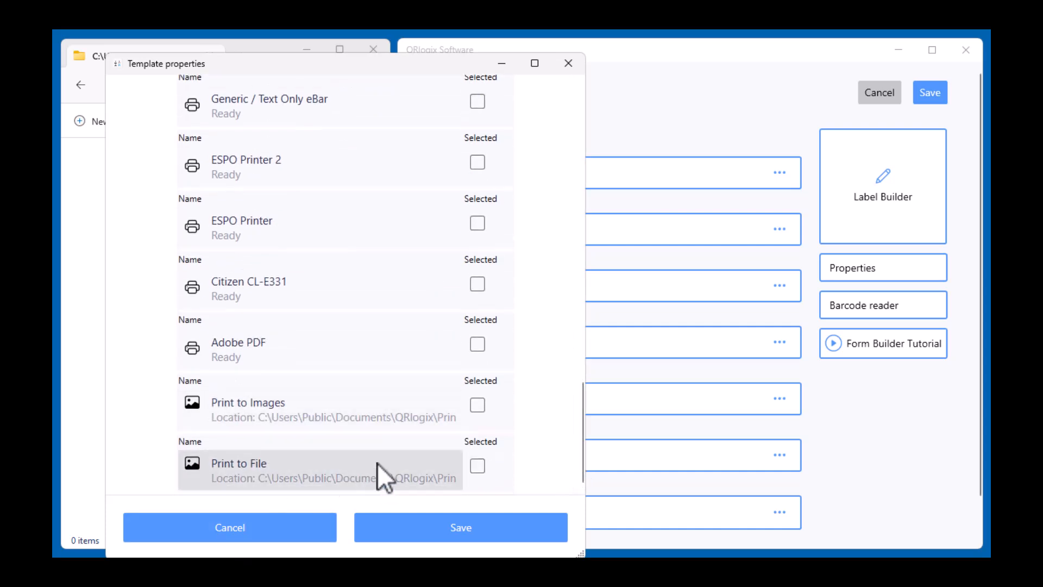
{"action": "left_click", "coordinate": [476, 470]}
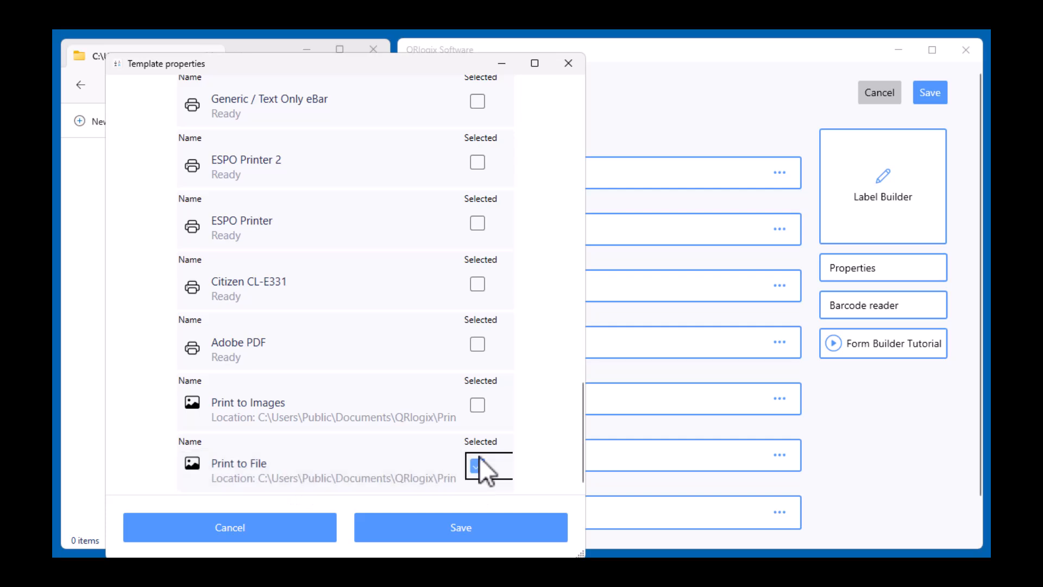
{"action": "left_click", "coordinate": [480, 407]}
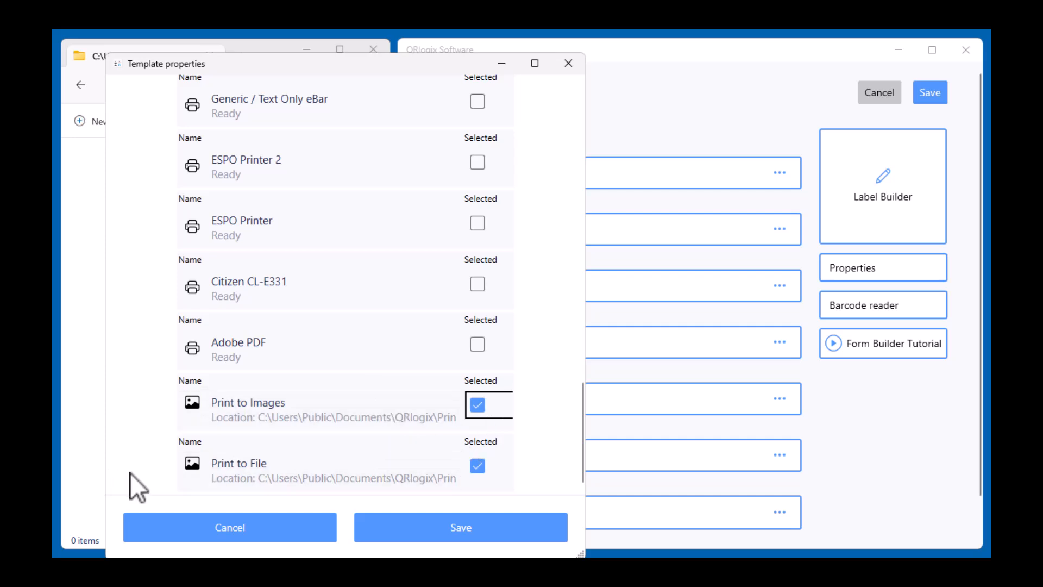
Step: Check the Print to File destination folder without changing it and save the template properties
{"action": "left_click", "coordinate": [409, 476]}
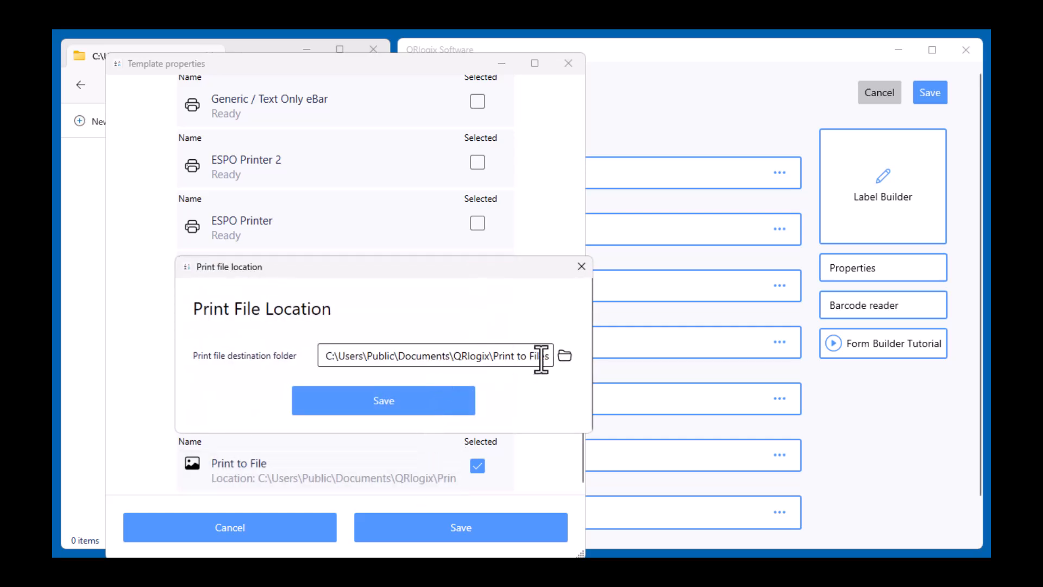
{"action": "left_click", "coordinate": [581, 266]}
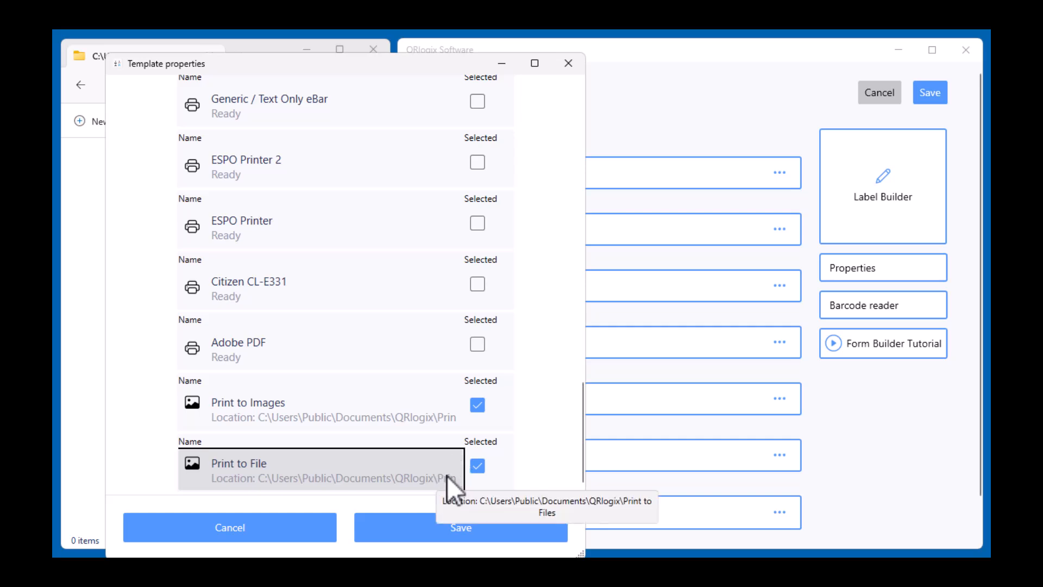
{"action": "scroll", "coordinate": [447, 473], "scroll_direction": "up", "scroll_amount": 15}
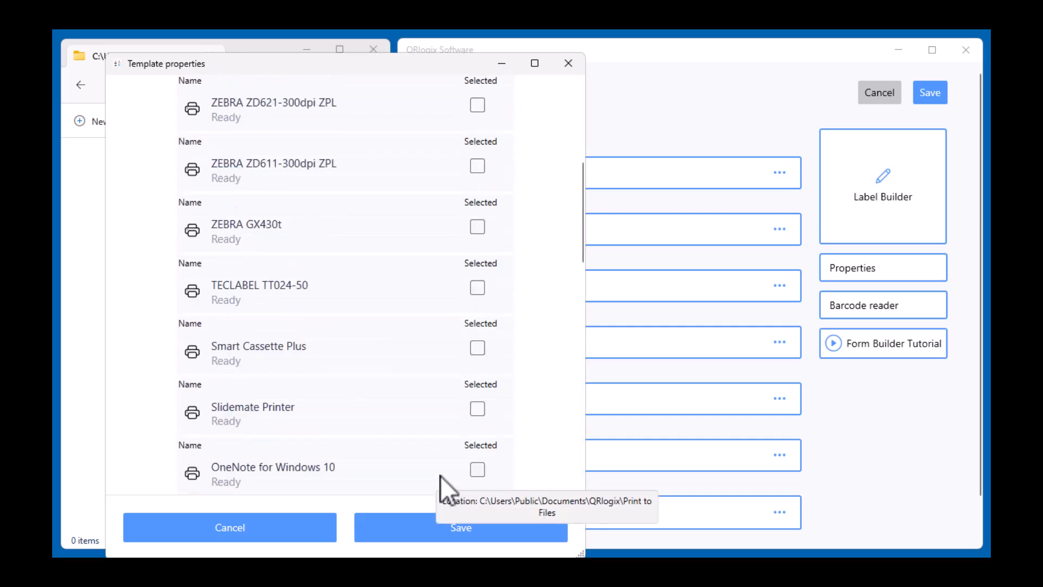
{"action": "scroll", "coordinate": [440, 476], "scroll_direction": "up", "scroll_amount": 5}
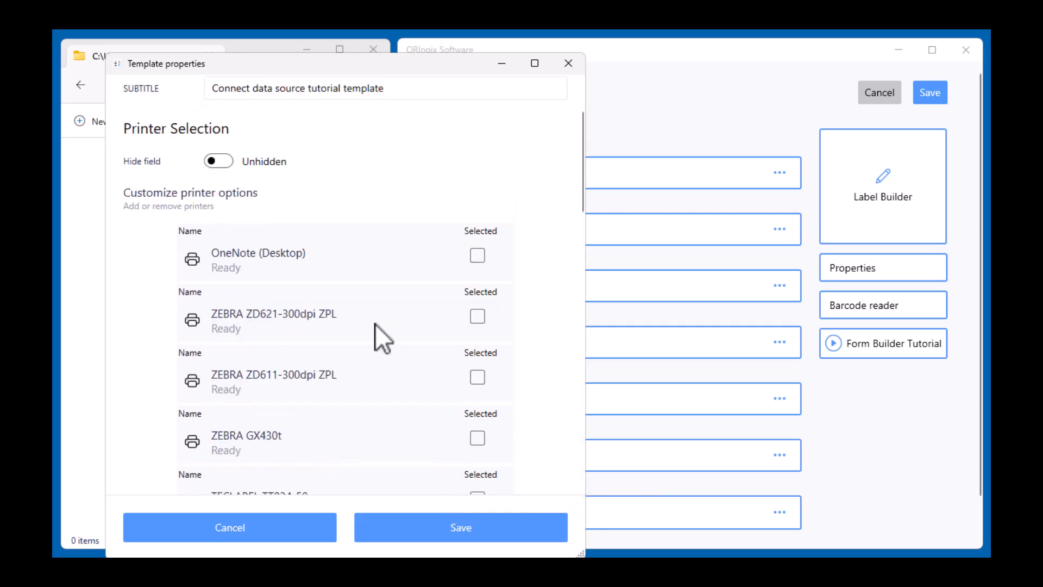
{"action": "left_click", "coordinate": [500, 529]}
Step: Review the form's fields down to Printer Selection and save the customized Excel tutorial form
{"action": "scroll", "coordinate": [761, 488], "scroll_direction": "down", "scroll_amount": 2}
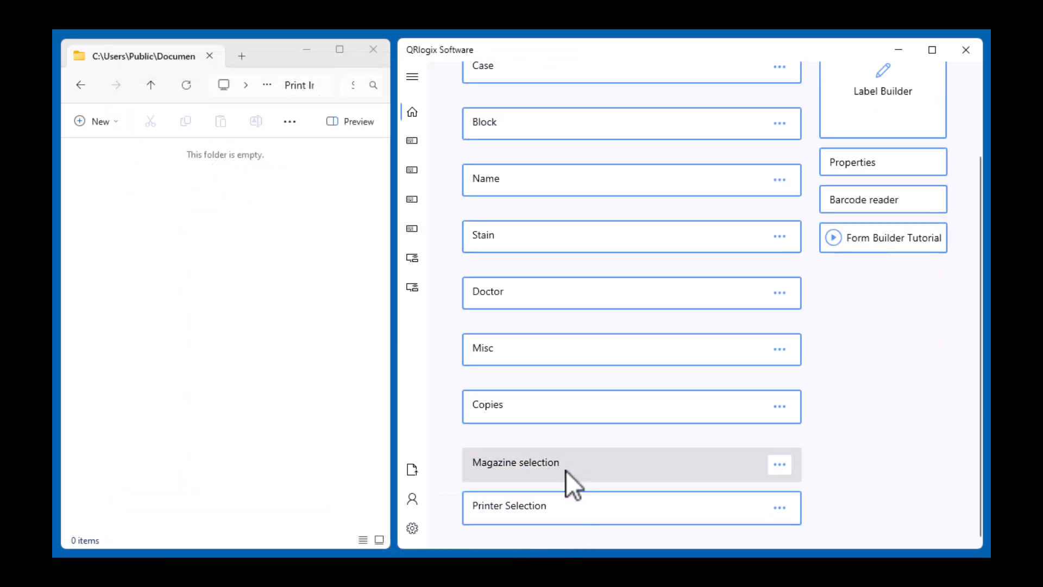
{"action": "scroll", "coordinate": [760, 479], "scroll_direction": "up", "scroll_amount": 2}
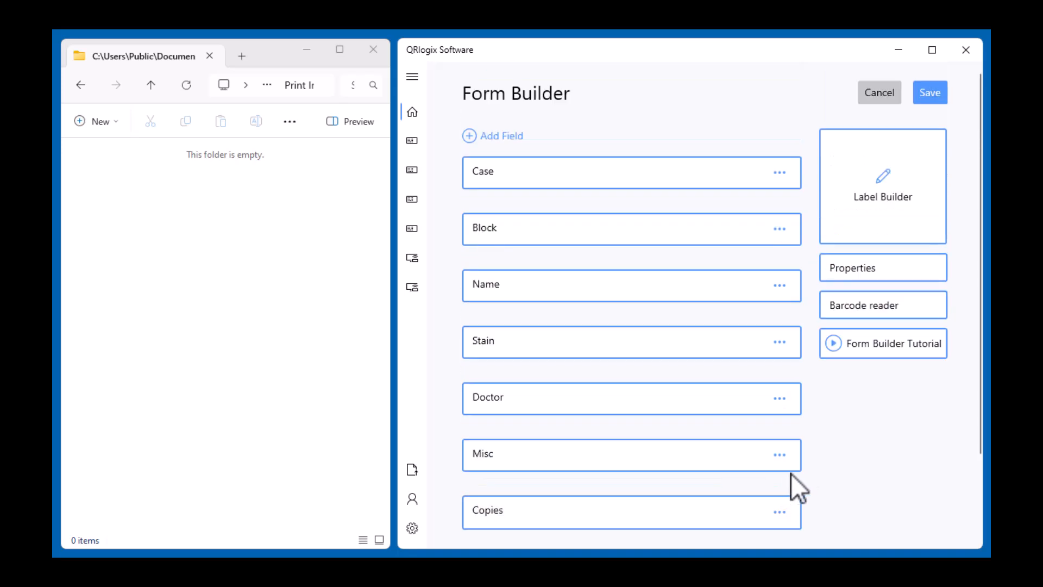
{"action": "left_click", "coordinate": [929, 90]}
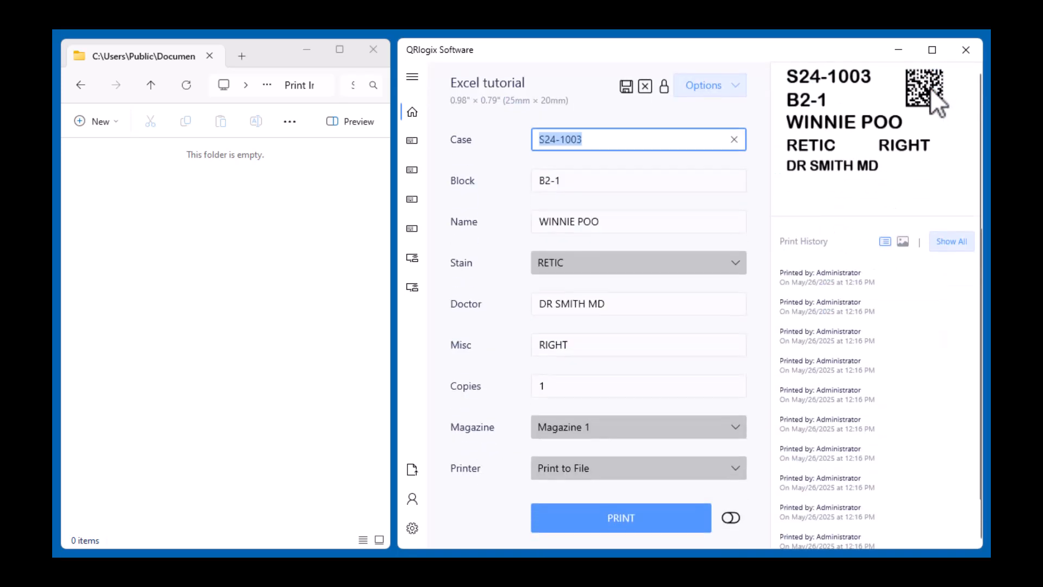
Step: Choose Print to Images as the printer in the Excel tutorial form and print the label
{"action": "left_click", "coordinate": [627, 460]}
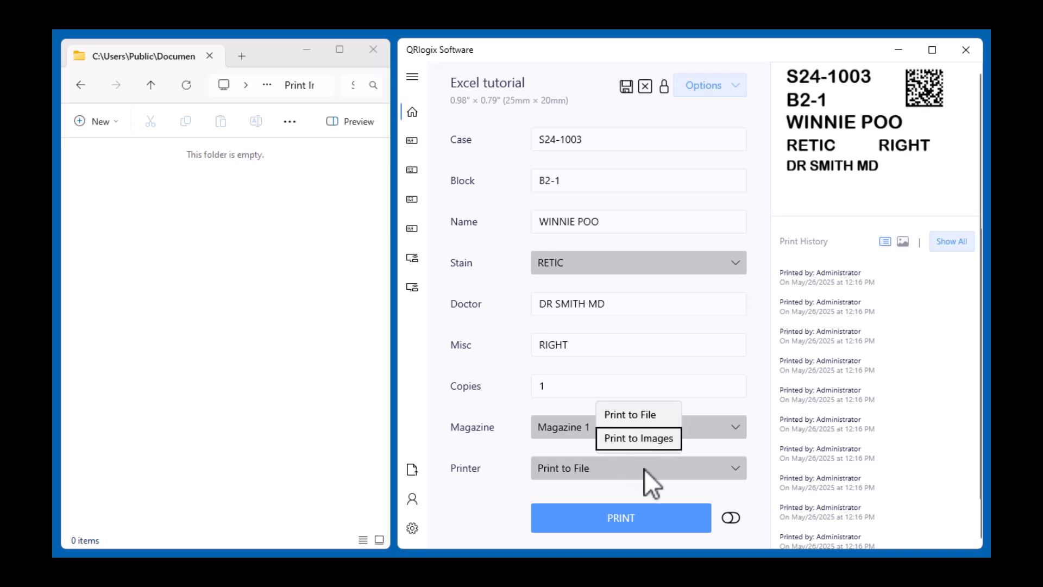
{"action": "left_click", "coordinate": [645, 468]}
{"action": "left_click", "coordinate": [643, 471]}
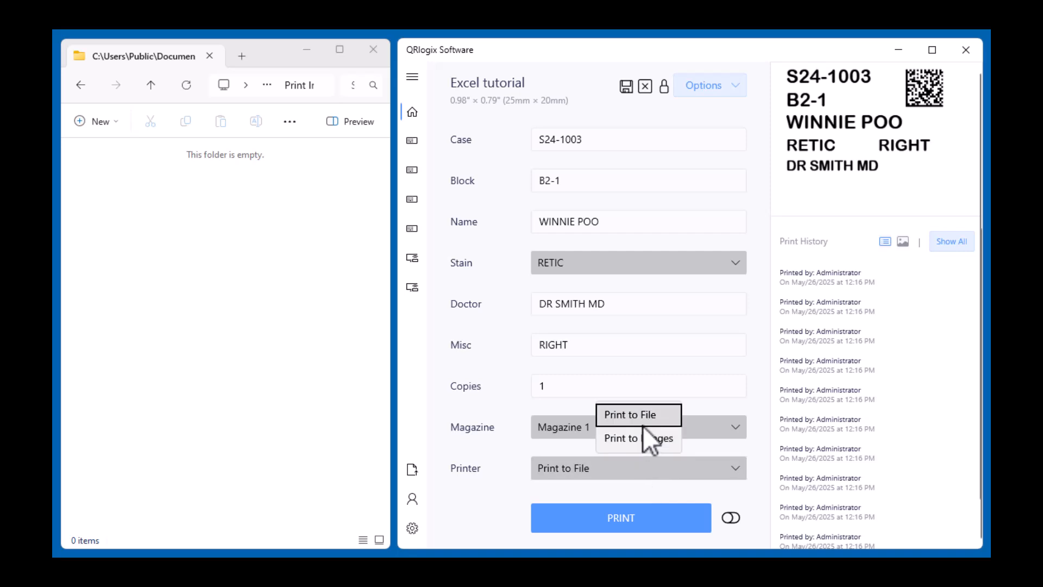
{"action": "left_click", "coordinate": [642, 438]}
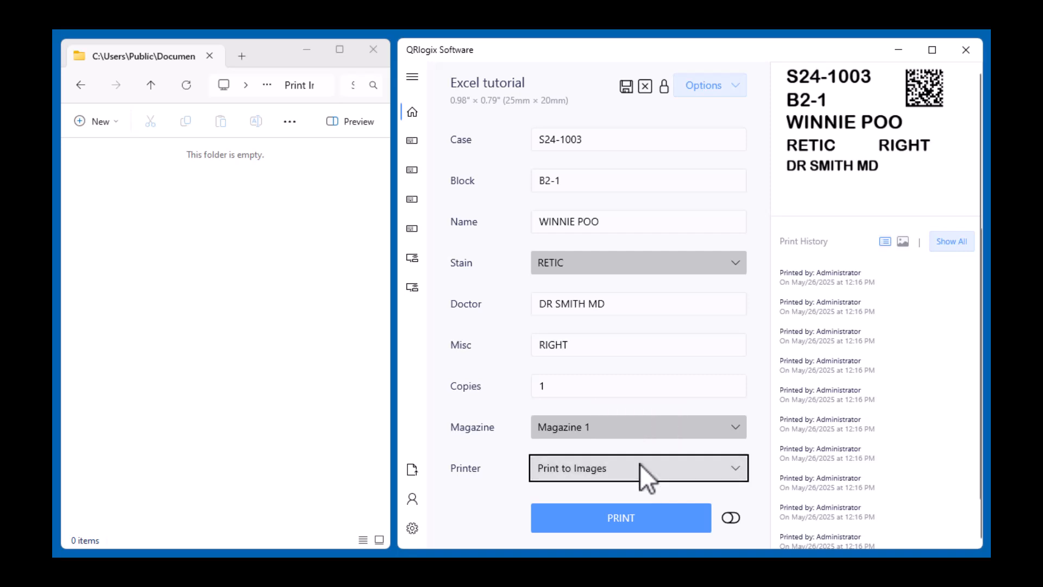
{"action": "left_click", "coordinate": [592, 522]}
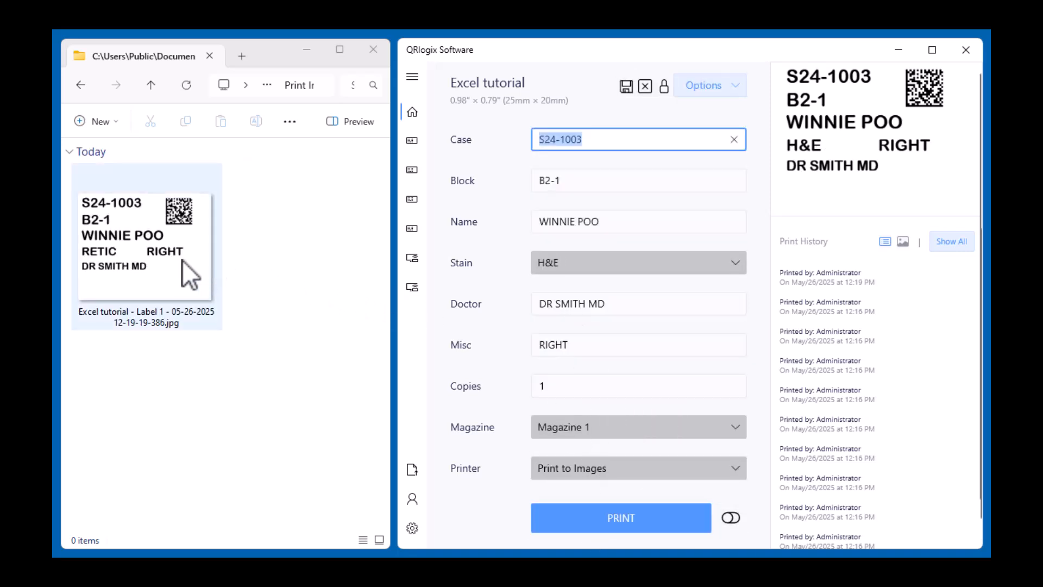
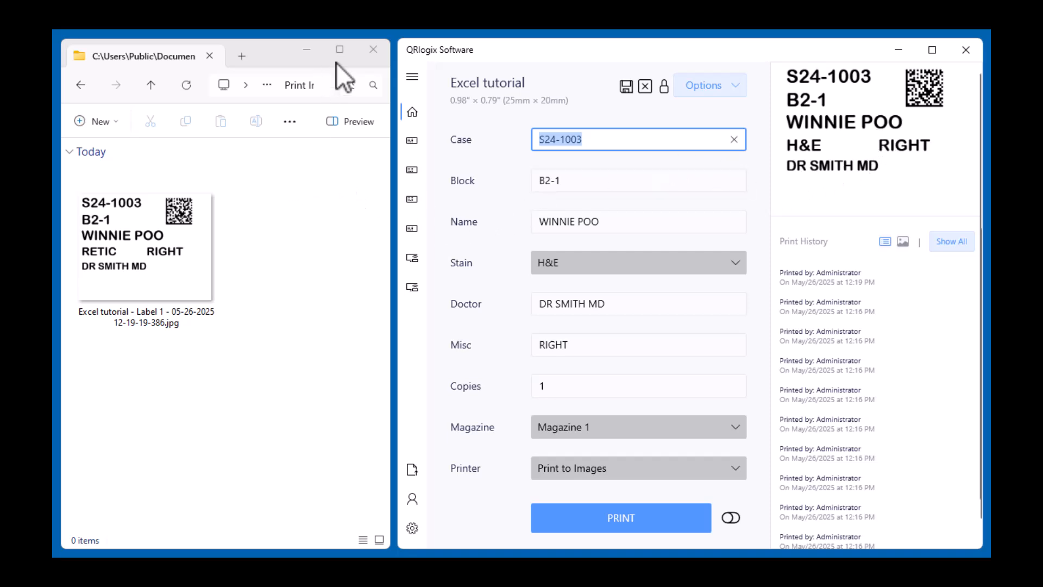
{"action": "mouse_move", "coordinate": [342, 54]}
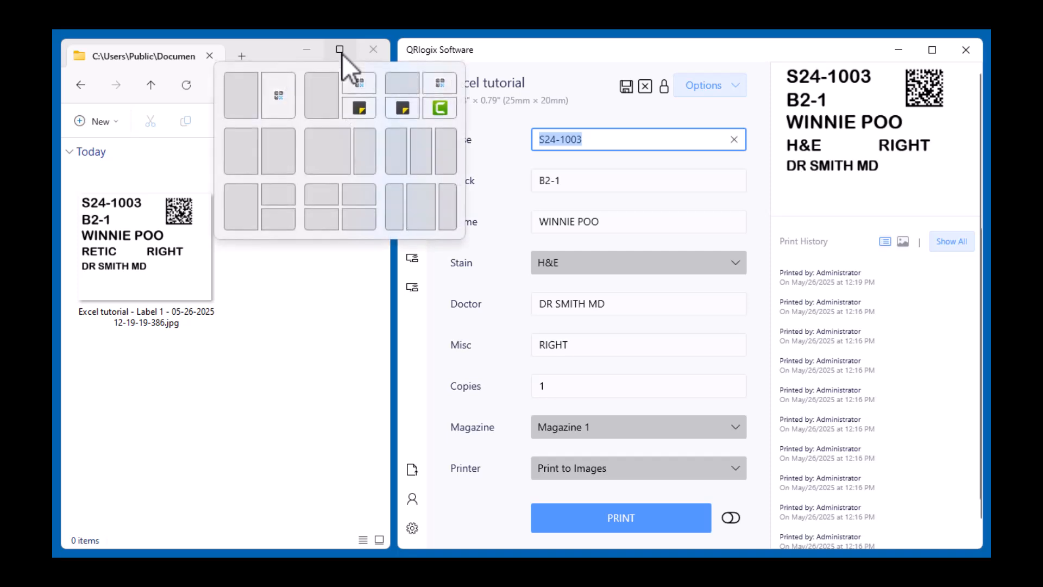
{"action": "left_click", "coordinate": [286, 285]}
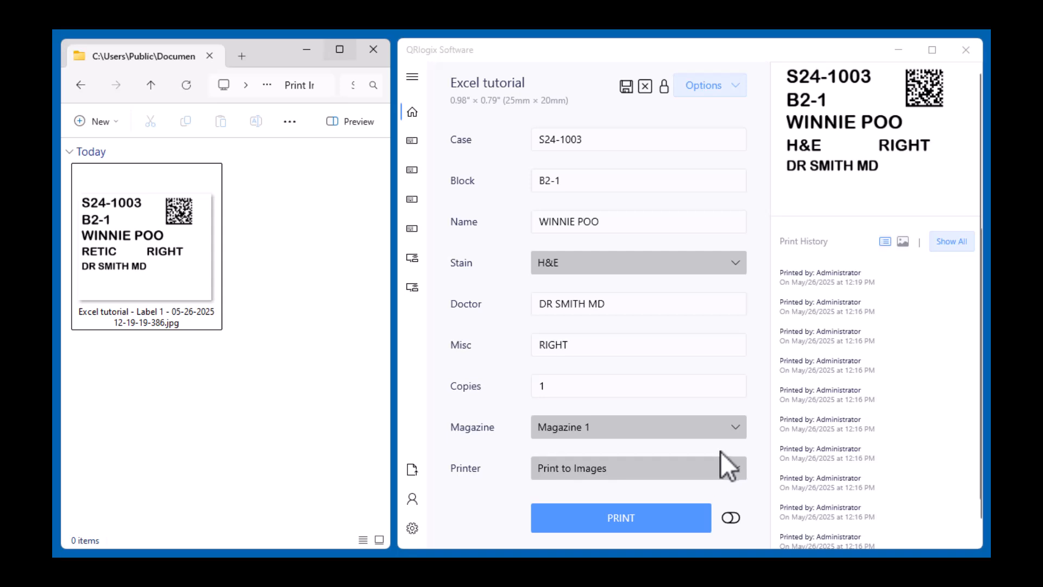
Step: From the Excel tutorial template's properties, open the Print to File destination folder and close the location and properties dialogs
{"action": "left_click", "coordinate": [712, 87]}
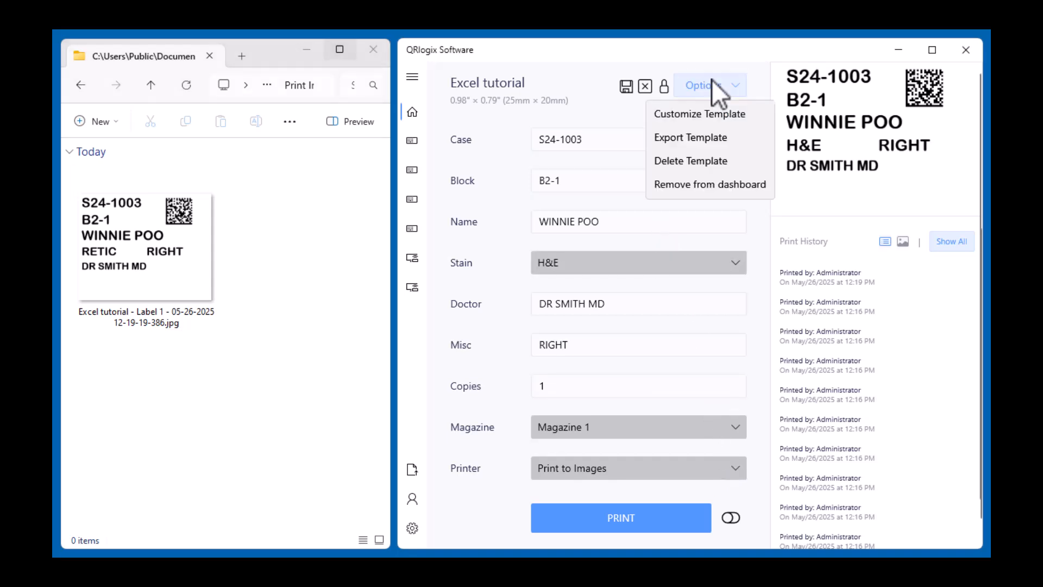
{"action": "left_click", "coordinate": [706, 114]}
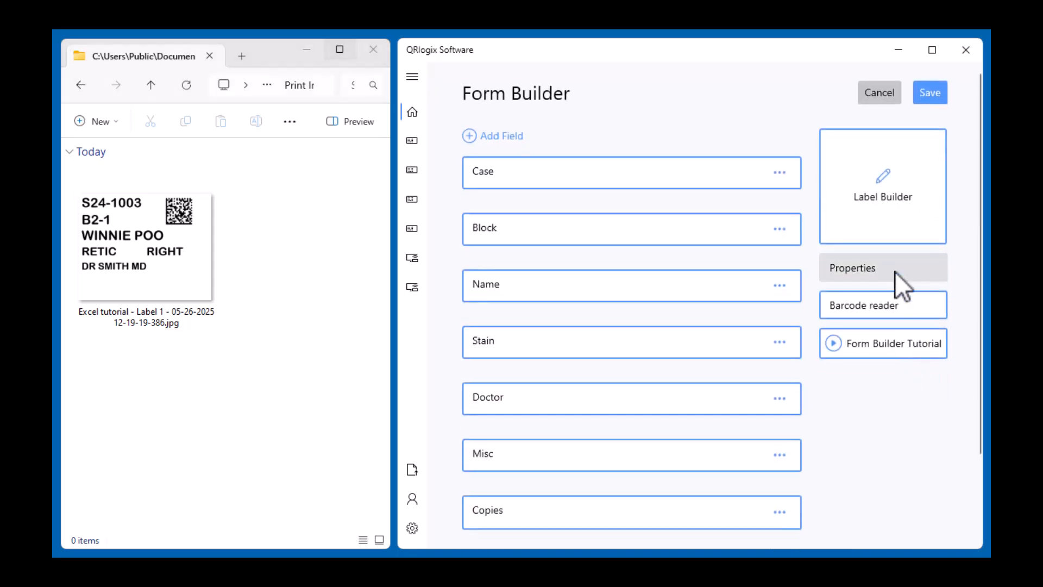
{"action": "scroll", "coordinate": [560, 505], "scroll_direction": "down", "scroll_amount": 15}
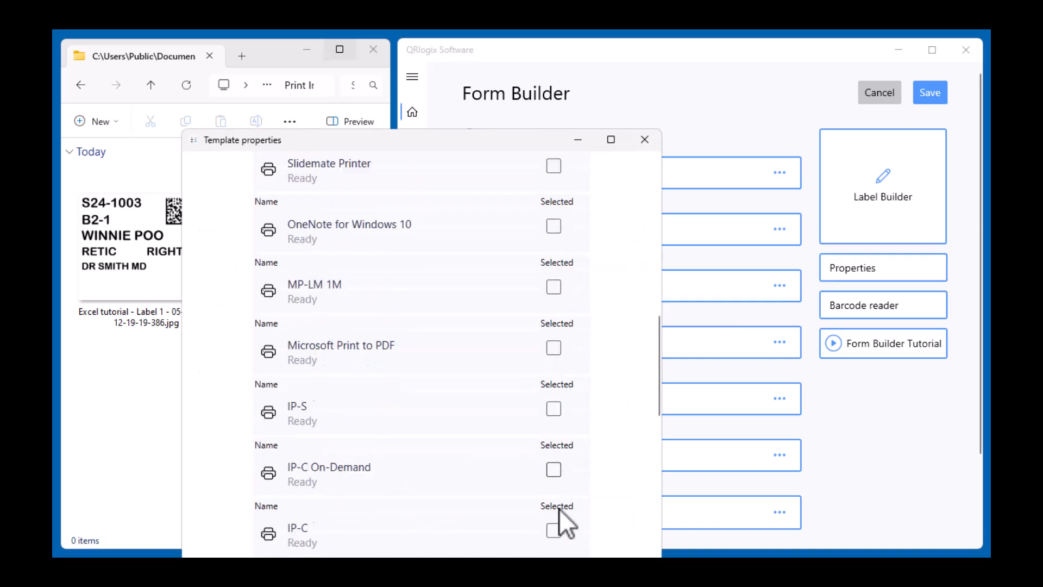
{"action": "scroll", "coordinate": [562, 507], "scroll_direction": "down", "scroll_amount": 5}
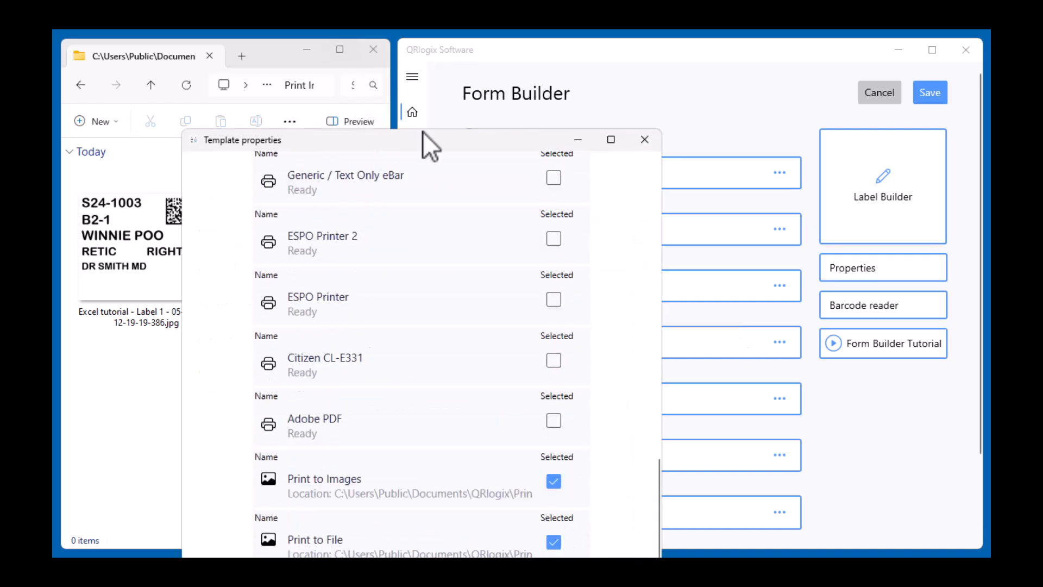
{"action": "left_click_drag", "start_coordinate": [451, 145], "coordinate": [472, 79]}
{"action": "left_click", "coordinate": [454, 481]}
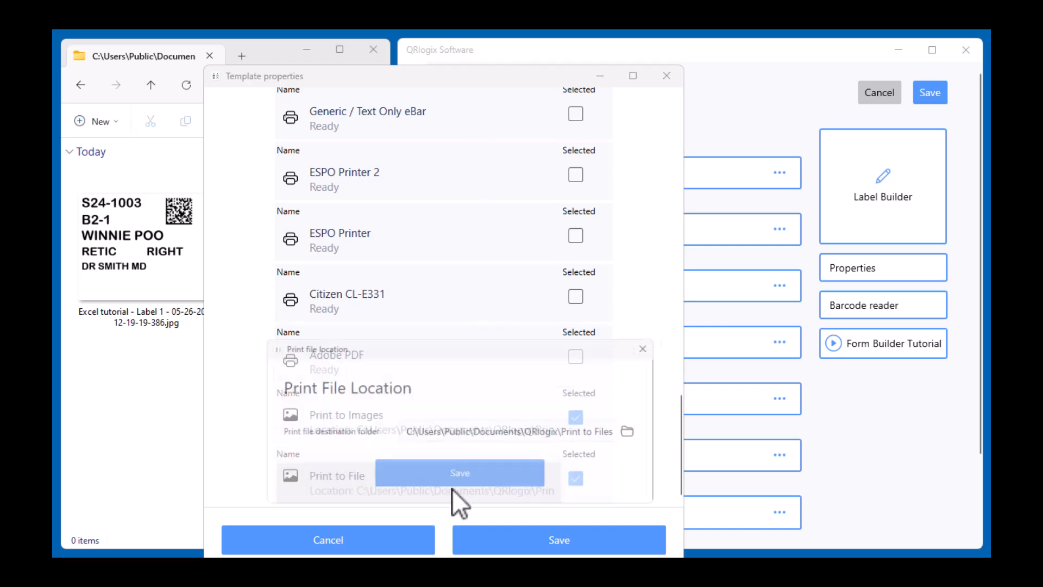
{"action": "left_click", "coordinate": [639, 432]}
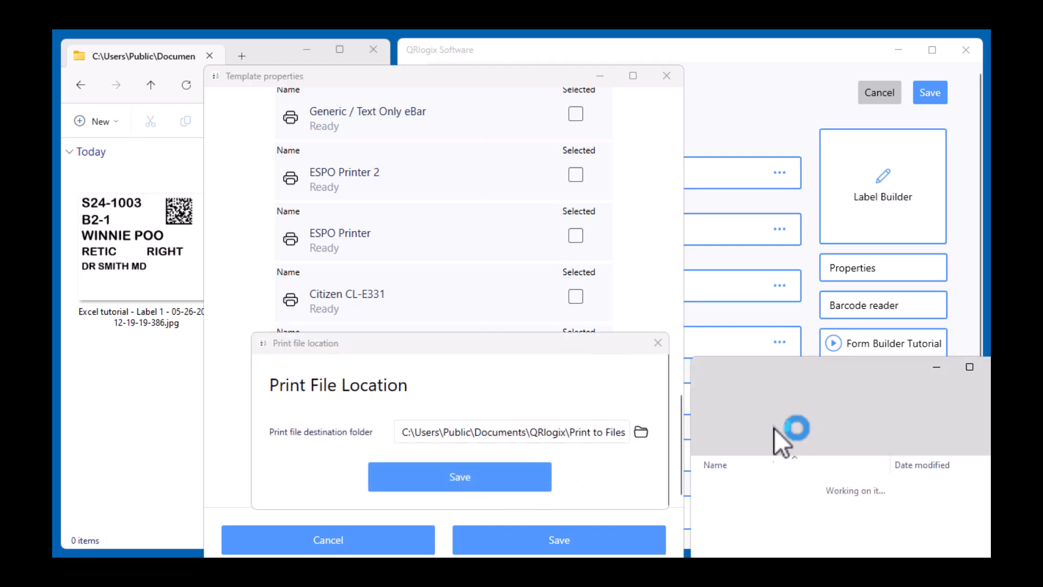
{"action": "left_click", "coordinate": [657, 343]}
{"action": "left_click", "coordinate": [666, 76]}
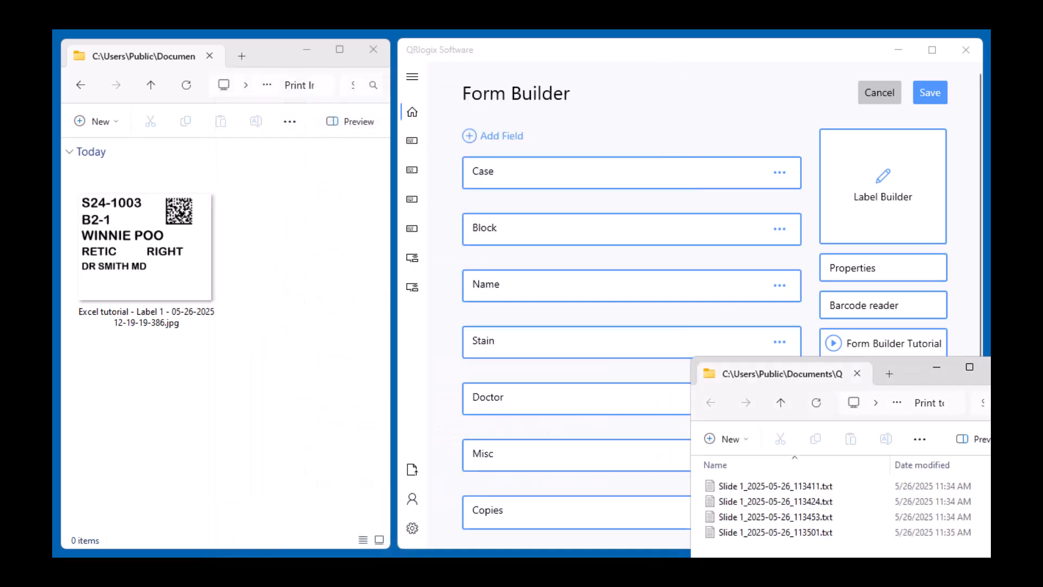
Step: Delete all the Slide 1 text files from the Print to File folder and place its window beside the form
{"action": "key", "text": "ctrl+a"}
{"action": "right_click", "coordinate": [841, 535]}
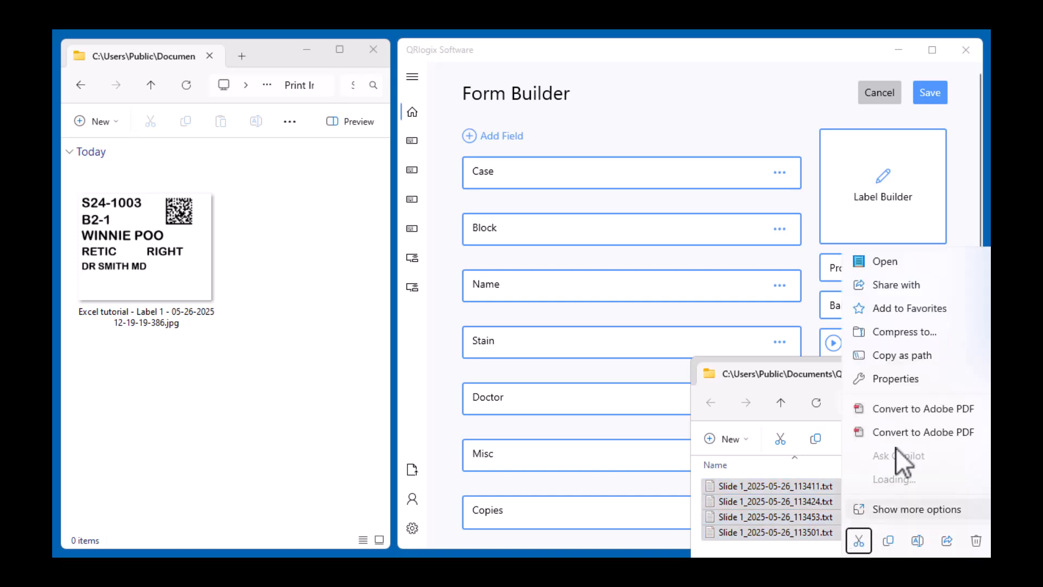
{"action": "left_click", "coordinate": [976, 540]}
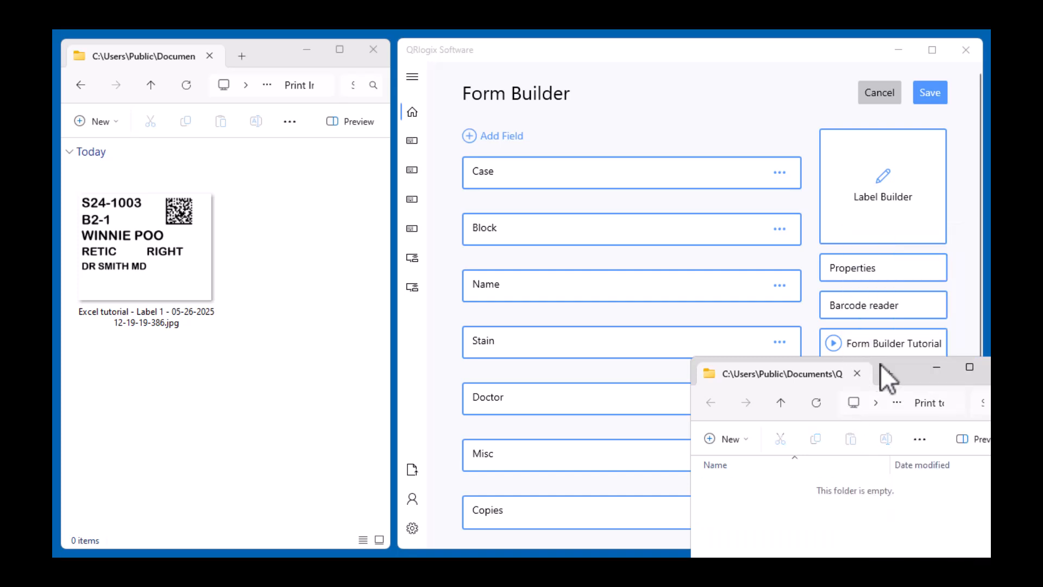
{"action": "left_click_drag", "start_coordinate": [895, 367], "coordinate": [265, 46]}
{"action": "left_click_drag", "start_coordinate": [275, 394], "coordinate": [274, 545]}
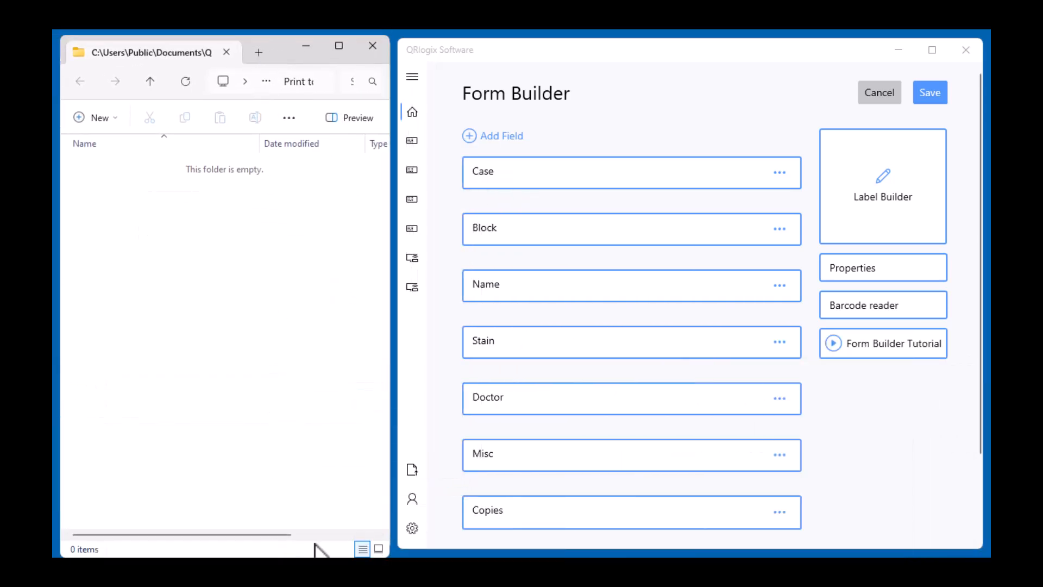
Step: Save the form, choose Print to File as the printer and print the Excel tutorial label
{"action": "left_click", "coordinate": [933, 101]}
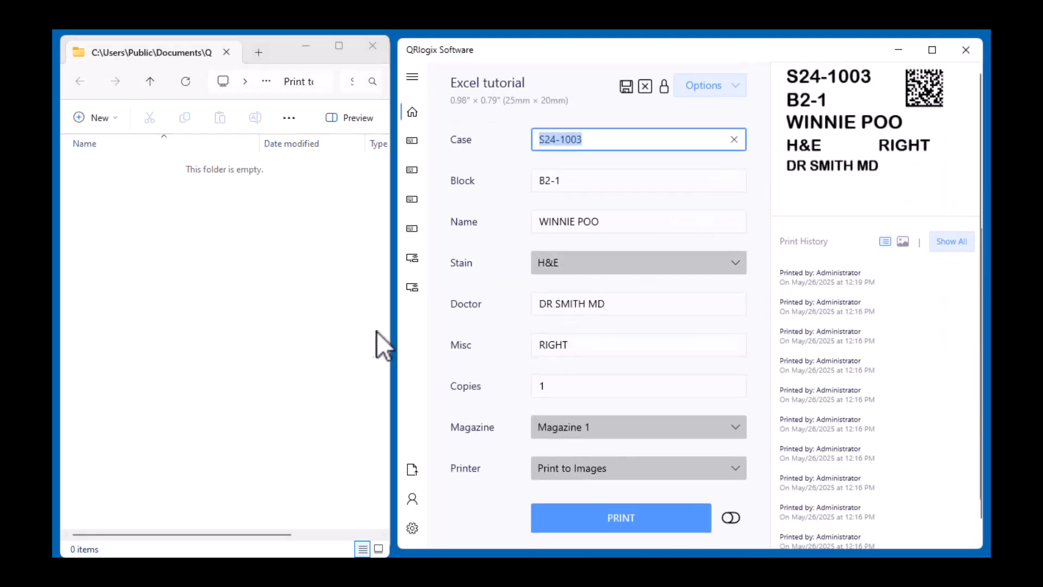
{"action": "left_click", "coordinate": [648, 466]}
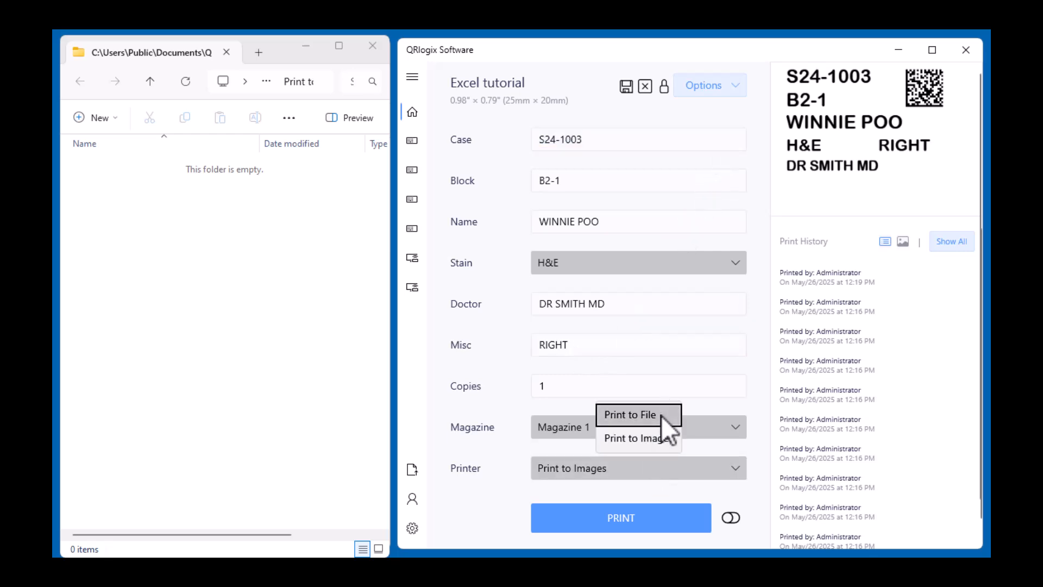
{"action": "left_click", "coordinate": [660, 415]}
{"action": "left_click", "coordinate": [600, 521]}
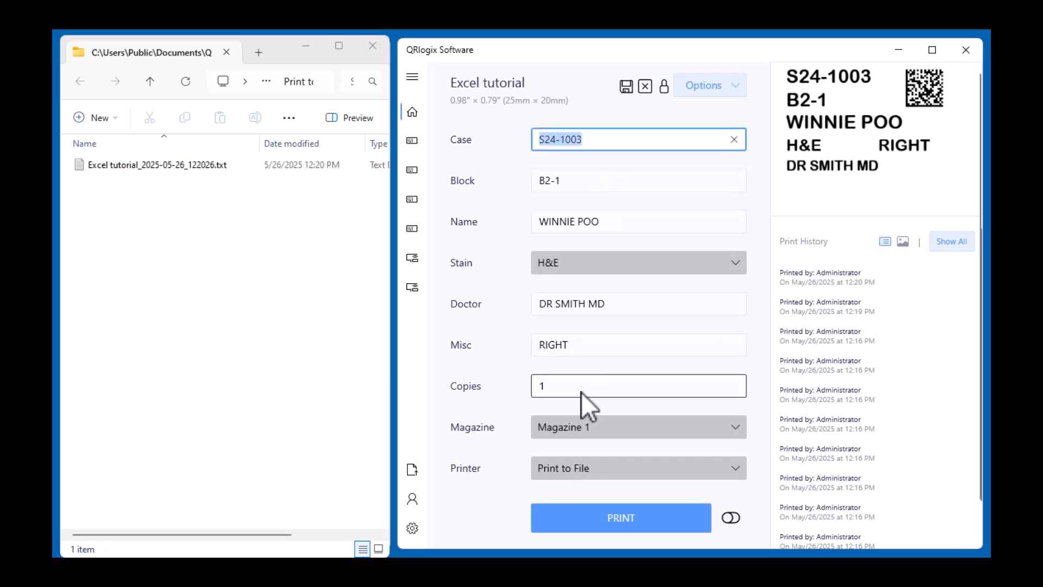
Step: Open the generated Excel tutorial text file in Notepad and position its window next to the form fields
{"action": "left_click", "coordinate": [190, 163]}
{"action": "double_click", "coordinate": [191, 163]}
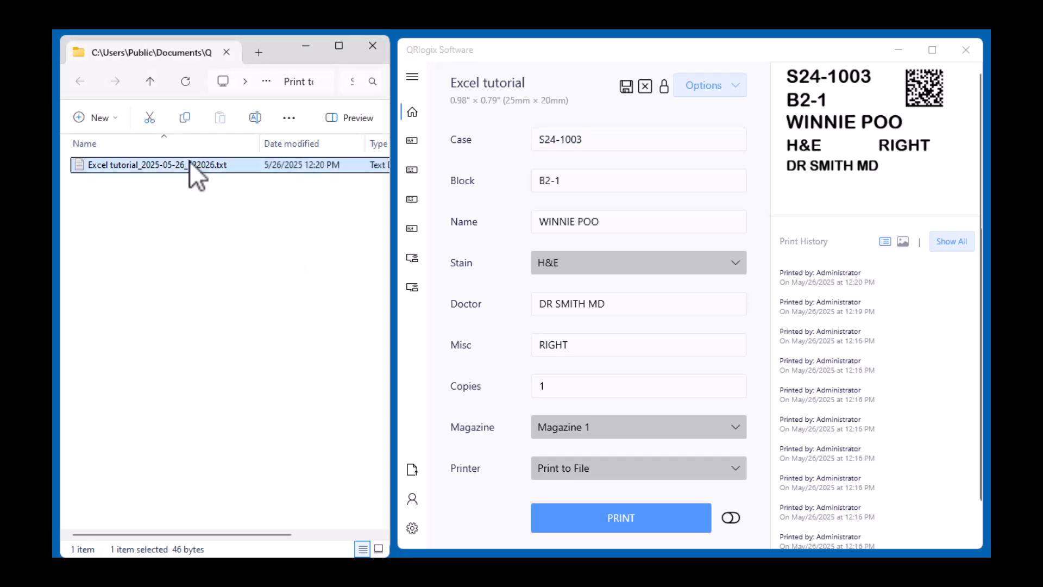
{"action": "left_click_drag", "start_coordinate": [54, 34], "coordinate": [526, 191]}
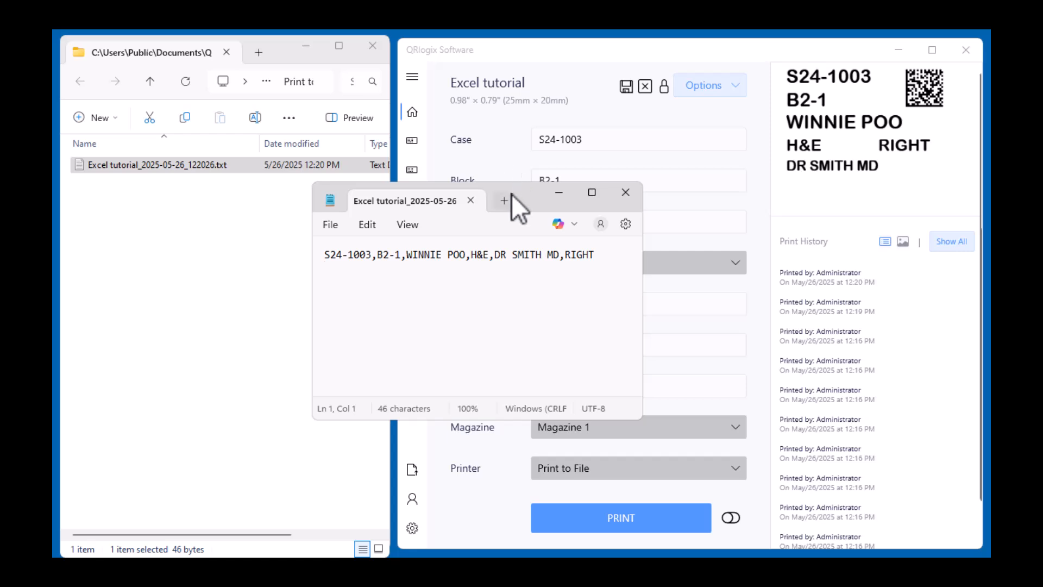
{"action": "left_click_drag", "start_coordinate": [526, 191], "coordinate": [385, 117]}
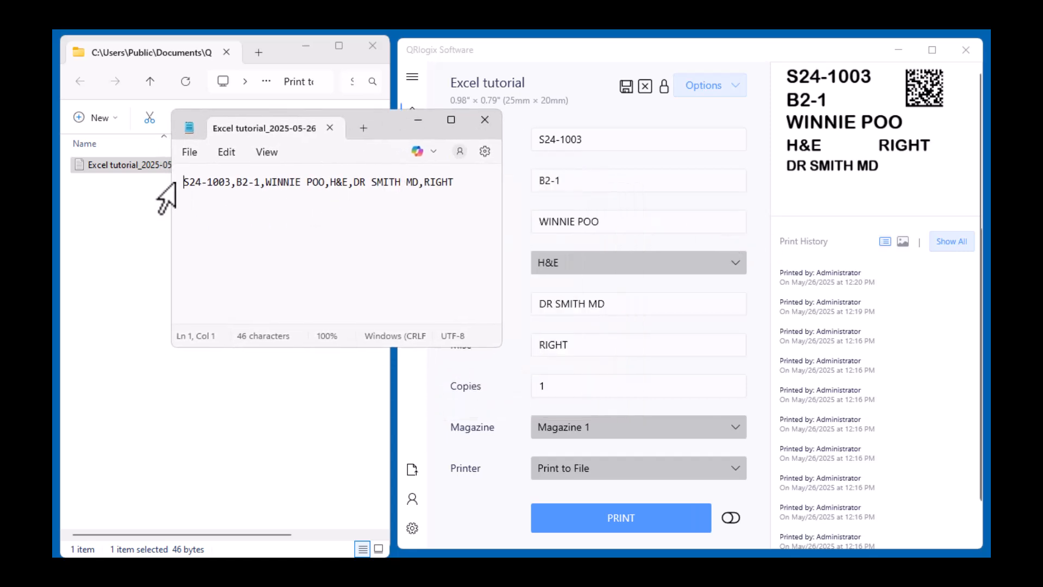
Step: Compare the text file's comma-separated values with the form's Case, Block, Name and Stain fields and close the file
{"action": "left_click_drag", "start_coordinate": [183, 182], "coordinate": [230, 182]}
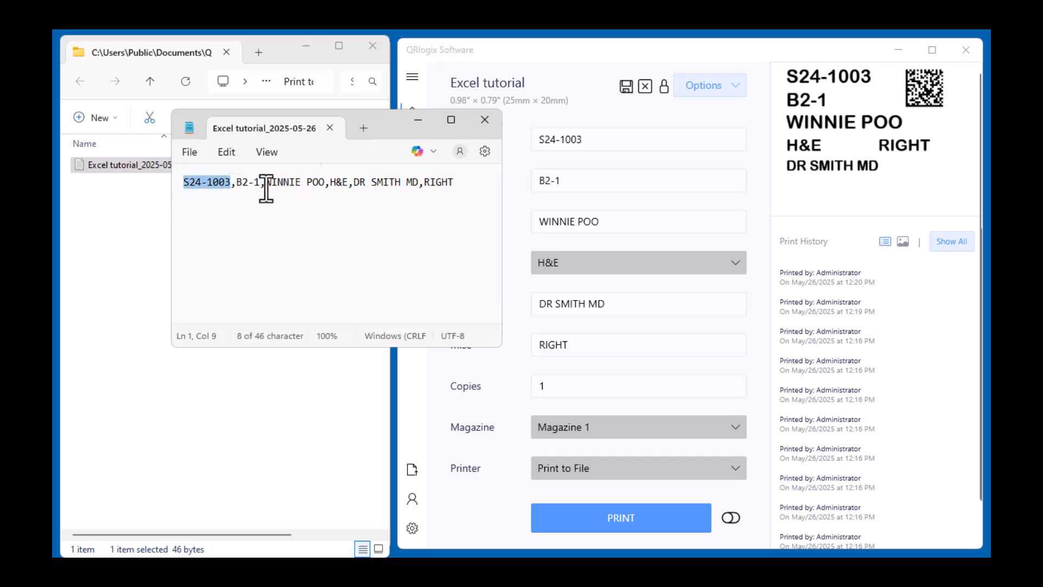
{"action": "left_click", "coordinate": [630, 156]}
{"action": "left_click", "coordinate": [601, 171]}
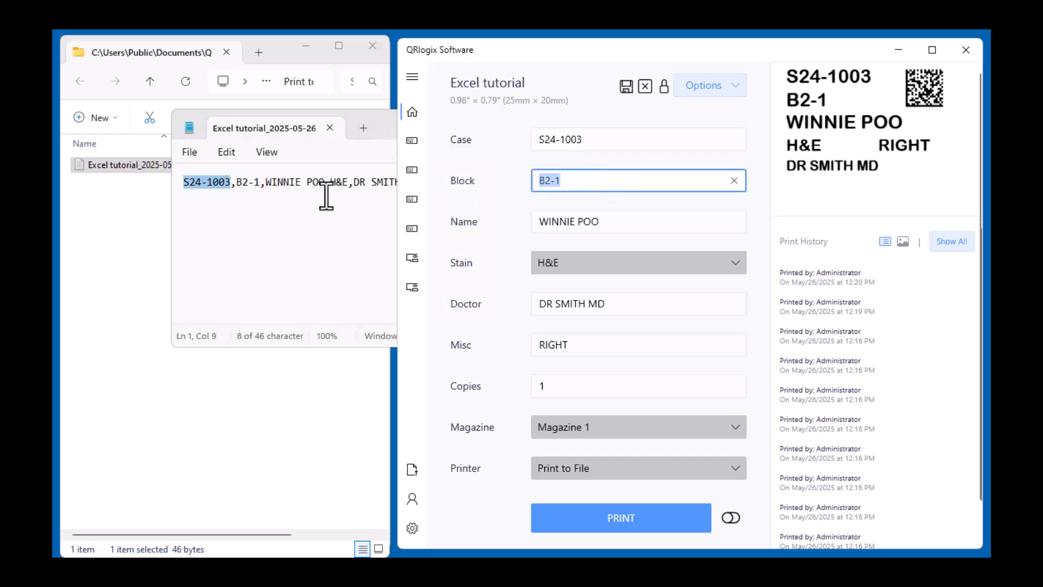
{"action": "left_click", "coordinate": [247, 195]}
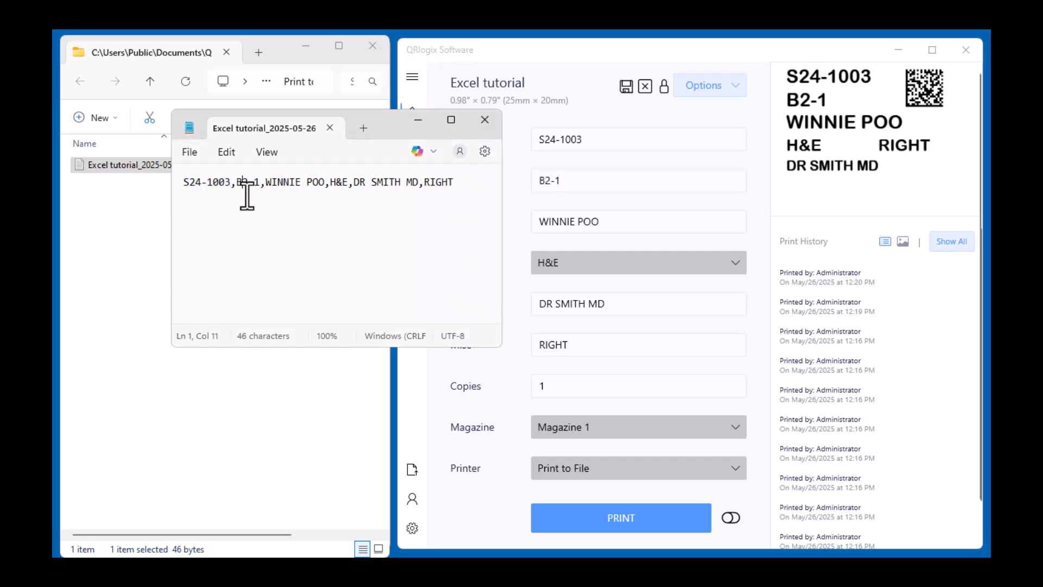
{"action": "left_click", "coordinate": [284, 185]}
{"action": "left_click", "coordinate": [612, 218]}
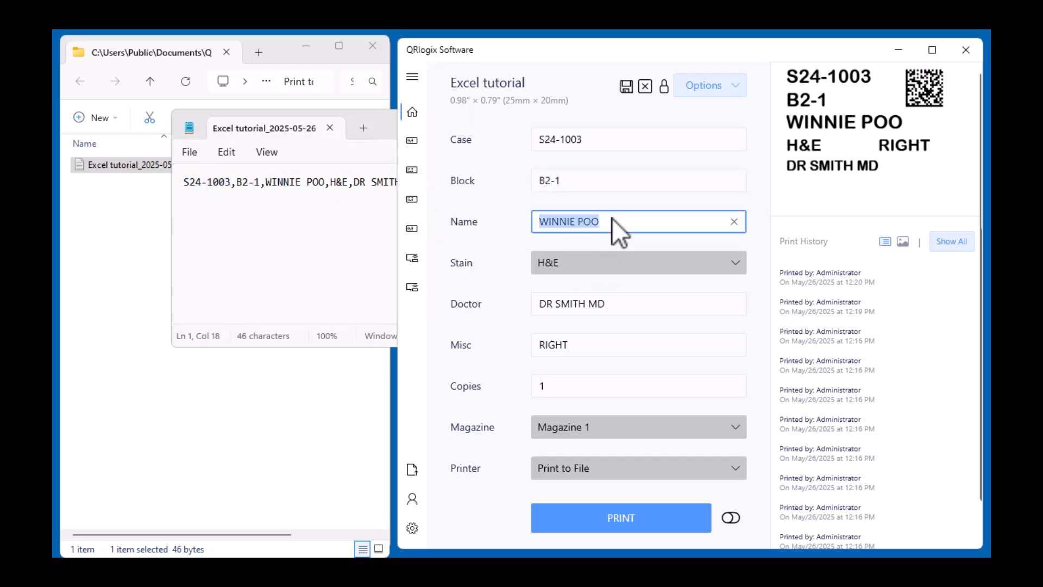
{"action": "left_click", "coordinate": [549, 266]}
{"action": "left_click", "coordinate": [549, 266]}
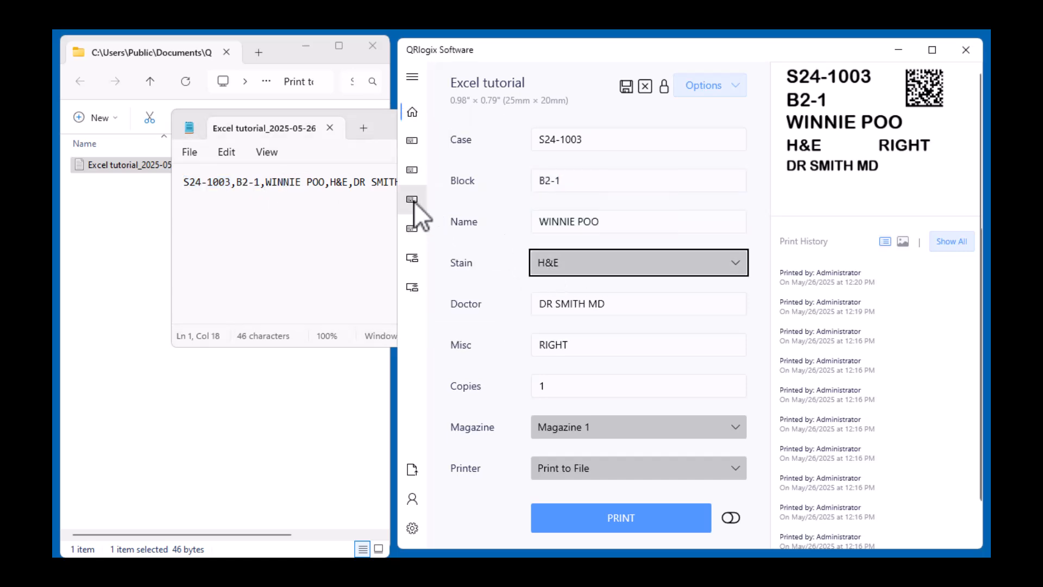
{"action": "left_click", "coordinate": [367, 119]}
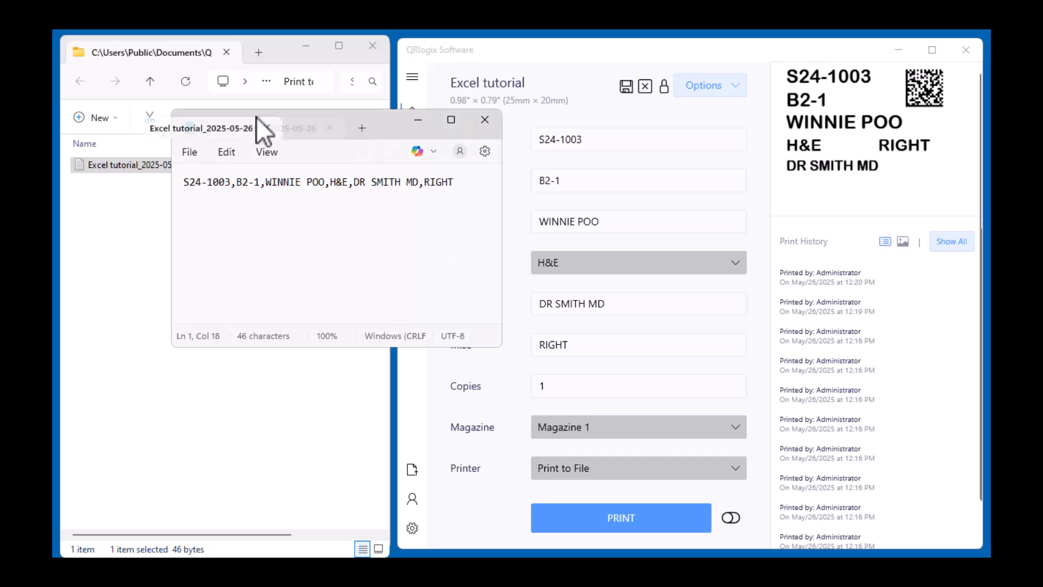
{"action": "left_click", "coordinate": [390, 242]}
{"action": "left_click", "coordinate": [485, 119]}
Step: Print the Excel tutorial label to file once more and return to the dashboard
{"action": "scroll", "coordinate": [628, 425], "scroll_direction": "down", "scroll_amount": 2}
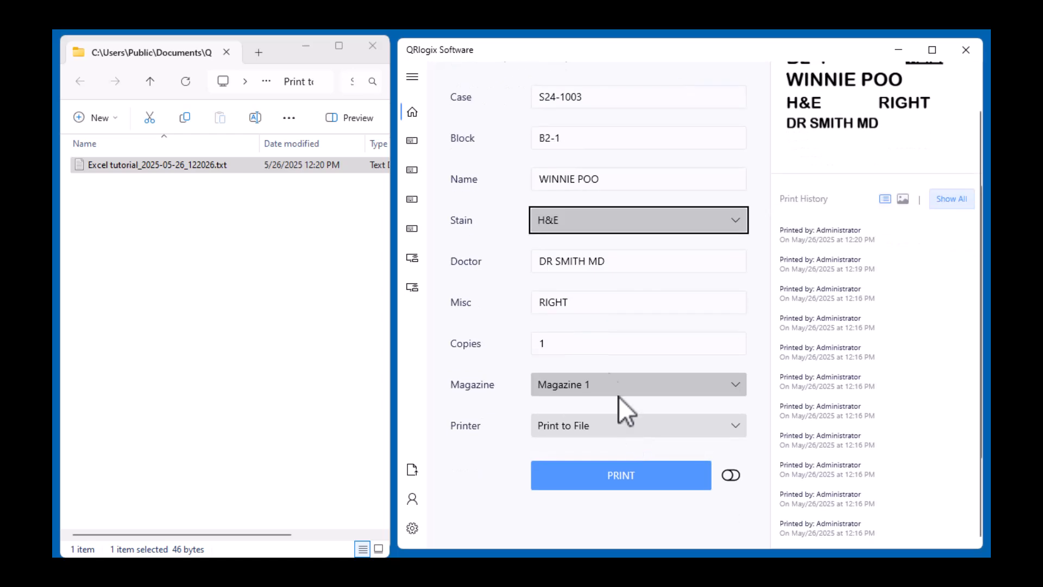
{"action": "left_click", "coordinate": [609, 473]}
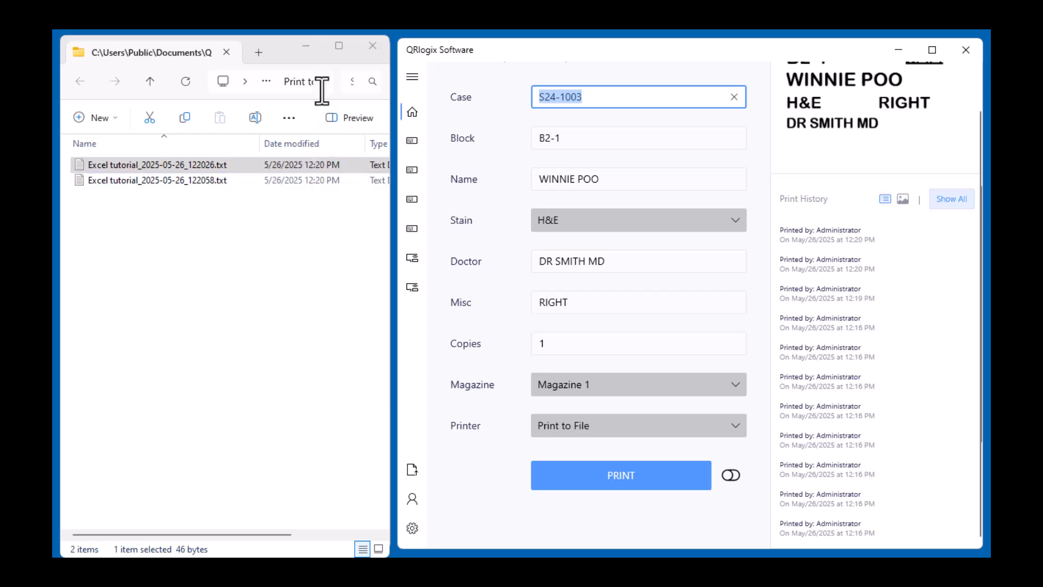
{"action": "left_click", "coordinate": [413, 114]}
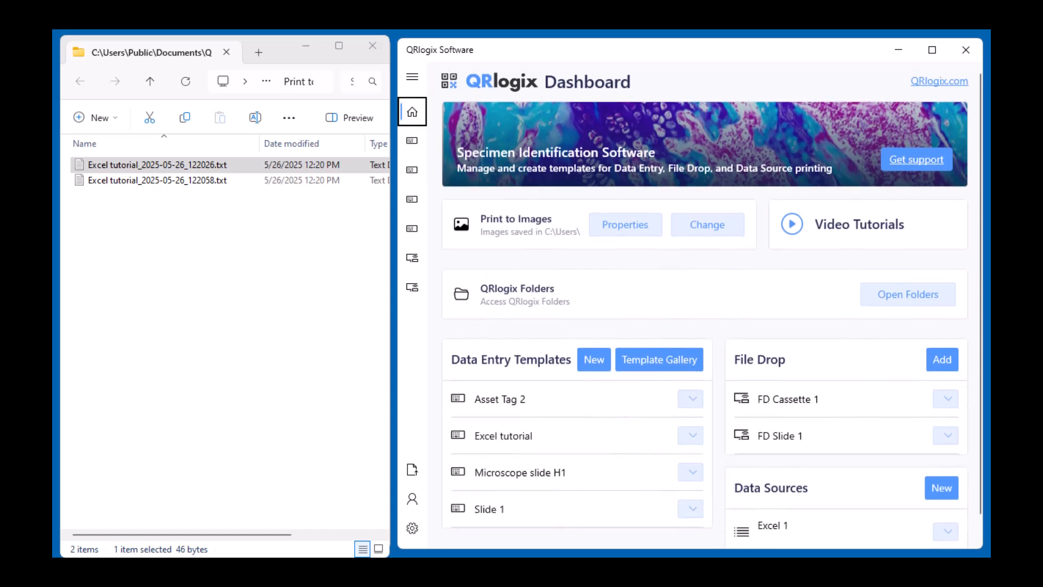
Step: Bring up the printing methods note, review its list from Data Entry to Print to File, and leave it
{"action": "key", "text": "alt+Tab"}
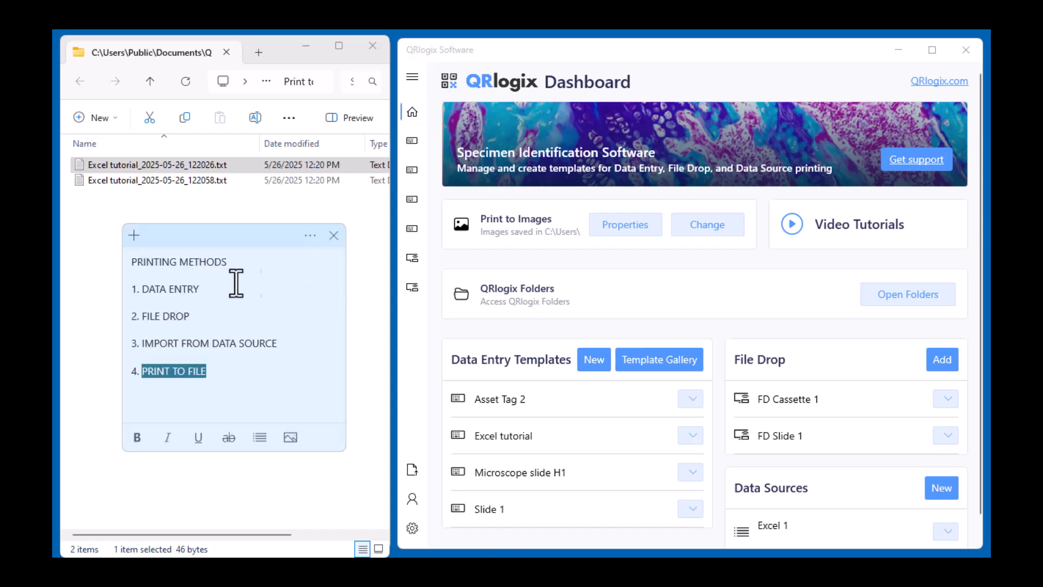
{"action": "left_click", "coordinate": [233, 280]}
{"action": "left_click", "coordinate": [295, 341]}
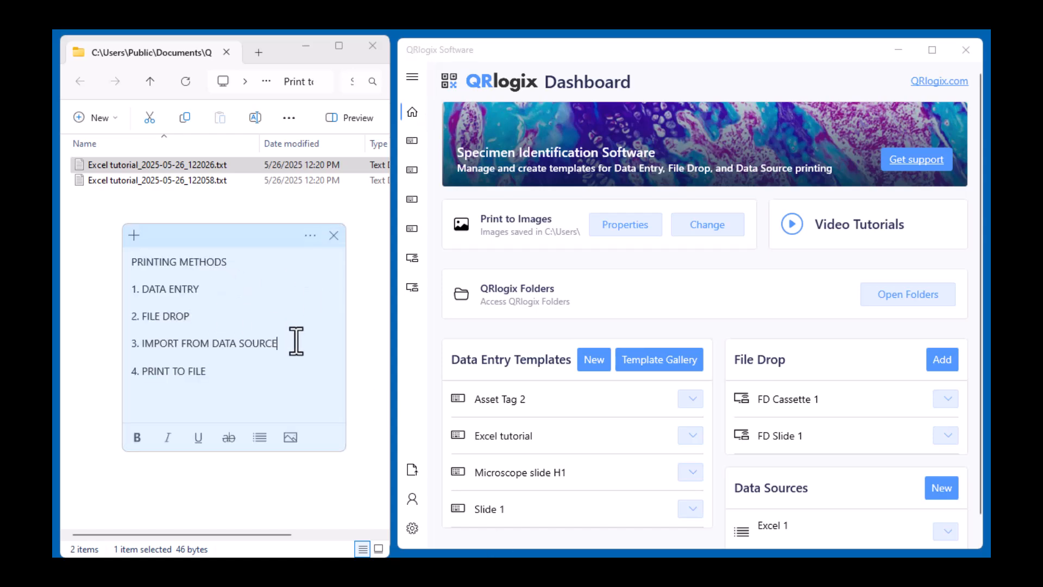
{"action": "left_click", "coordinate": [225, 375]}
{"action": "left_click", "coordinate": [295, 204]}
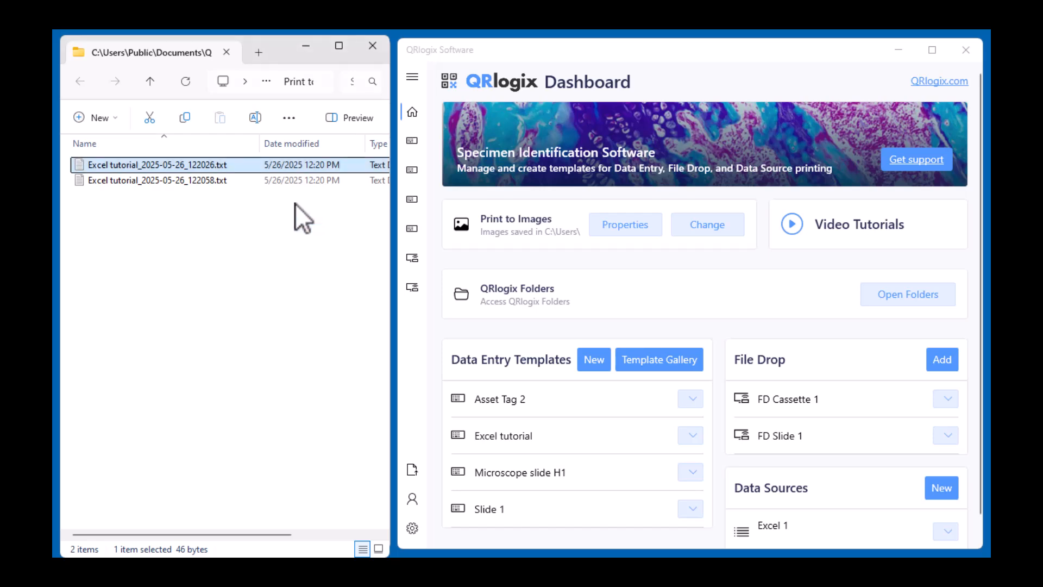